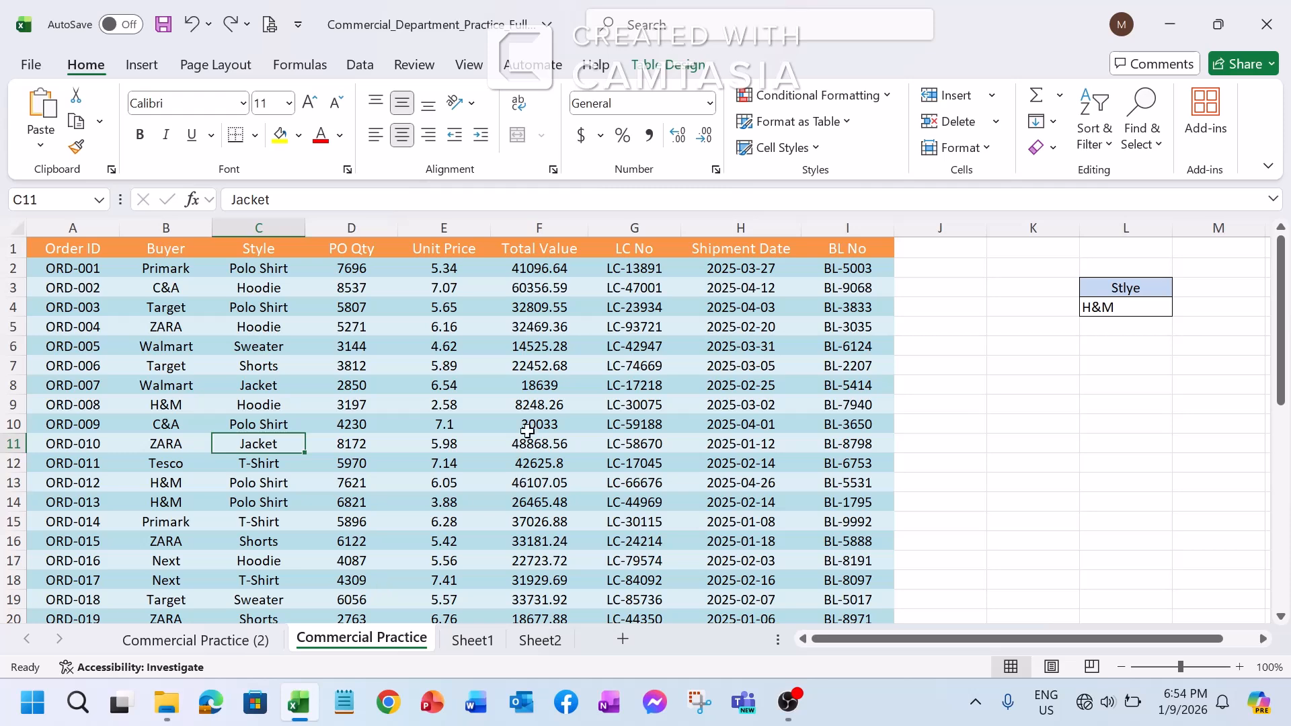
{"action": "left_click", "coordinate": [882, 97]}
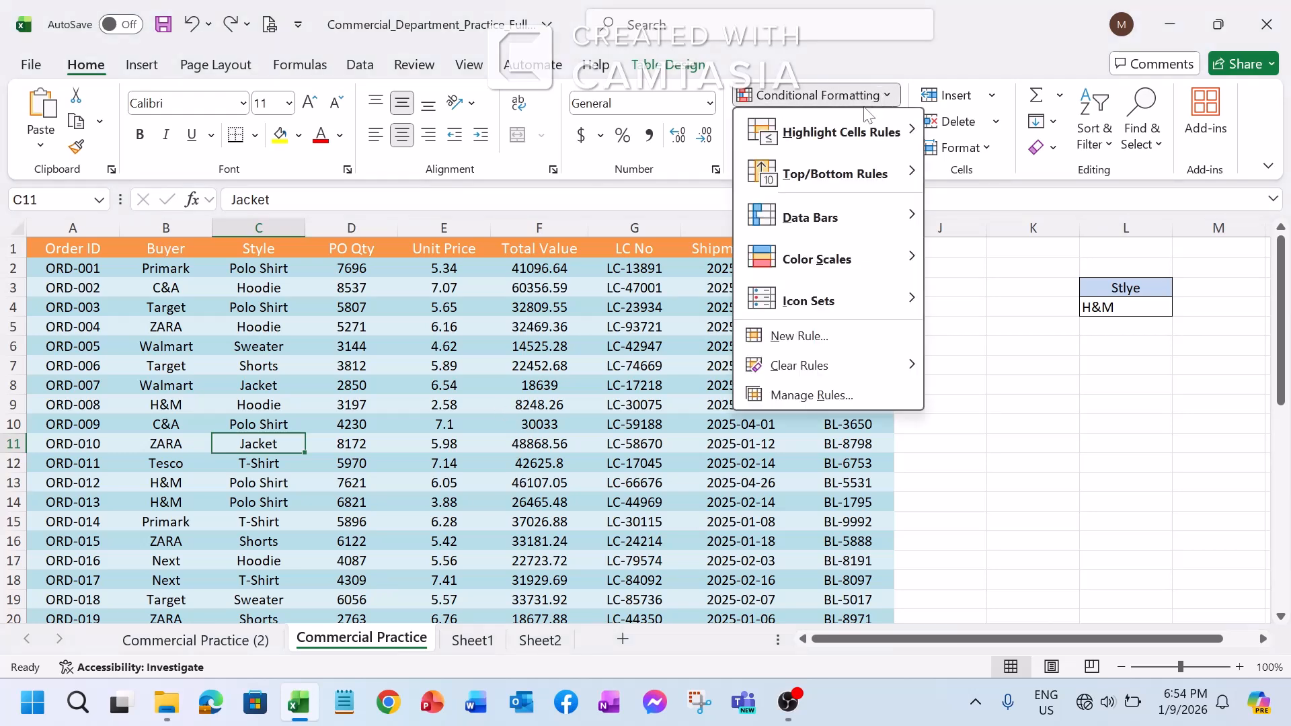
{"action": "mouse_move", "coordinate": [852, 138]}
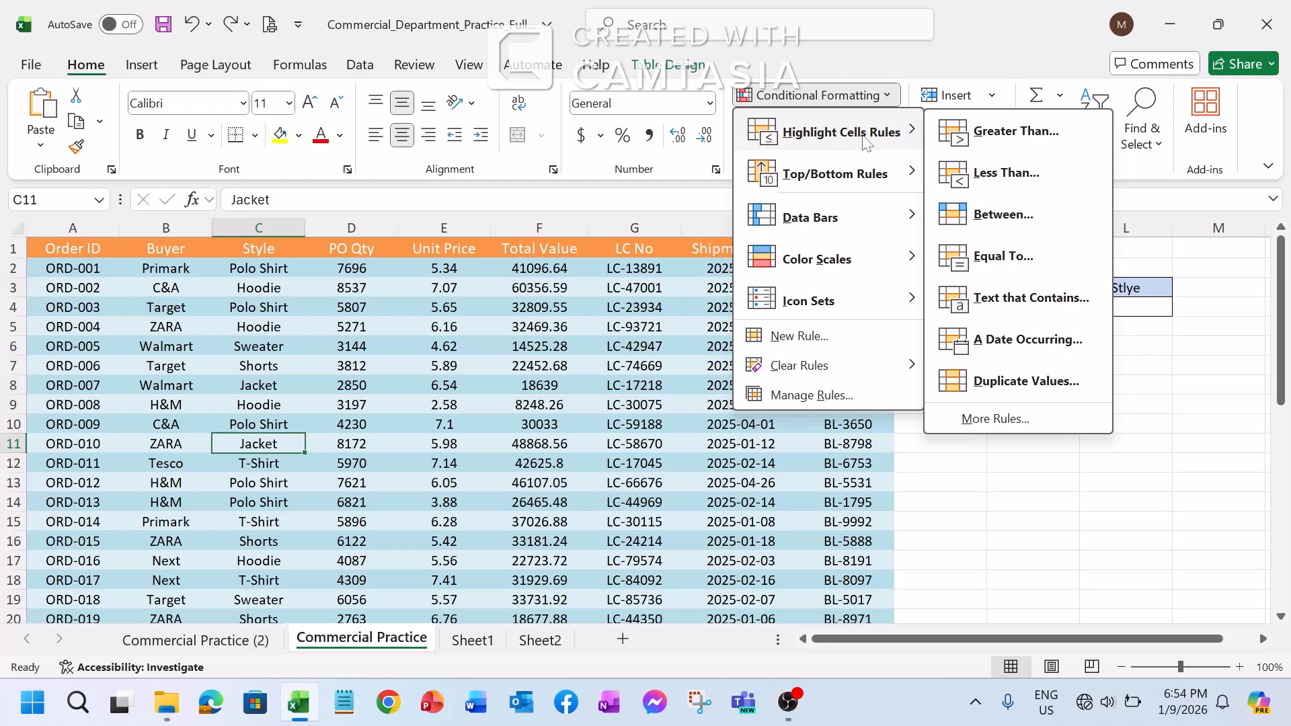
{"action": "left_click", "coordinate": [1106, 528]}
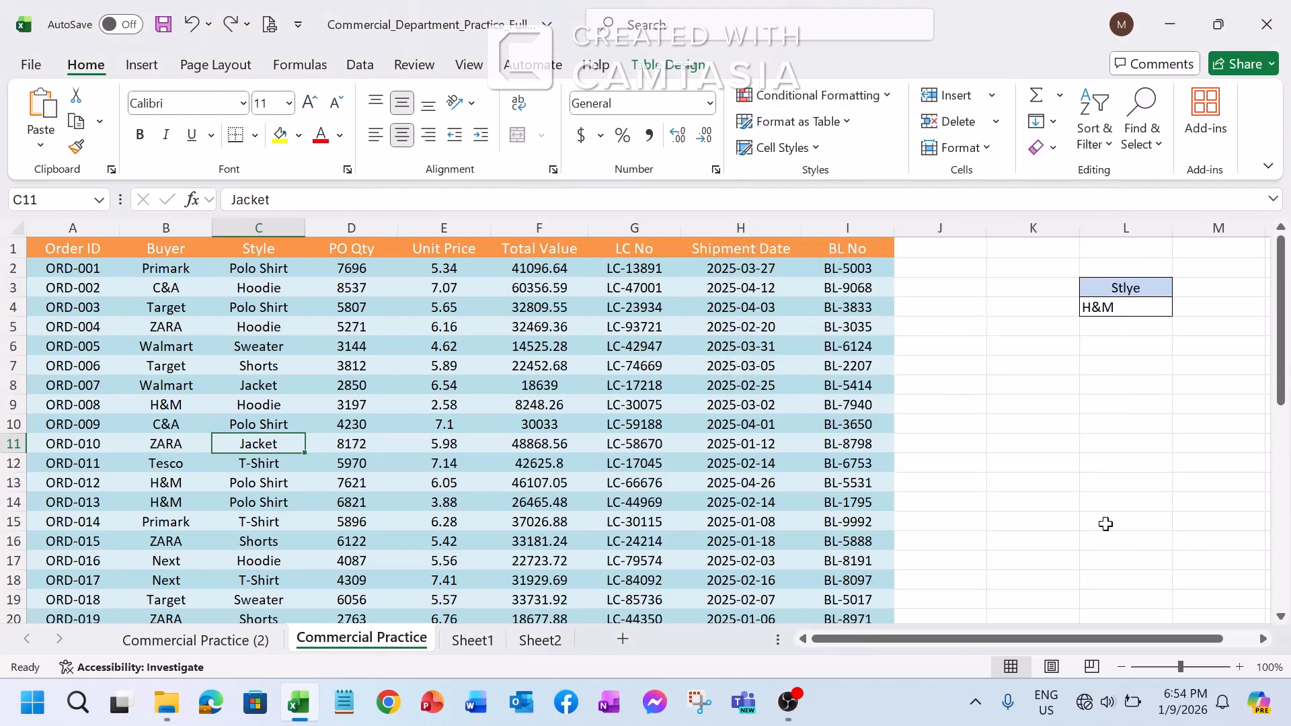
{"action": "left_click", "coordinate": [887, 97]}
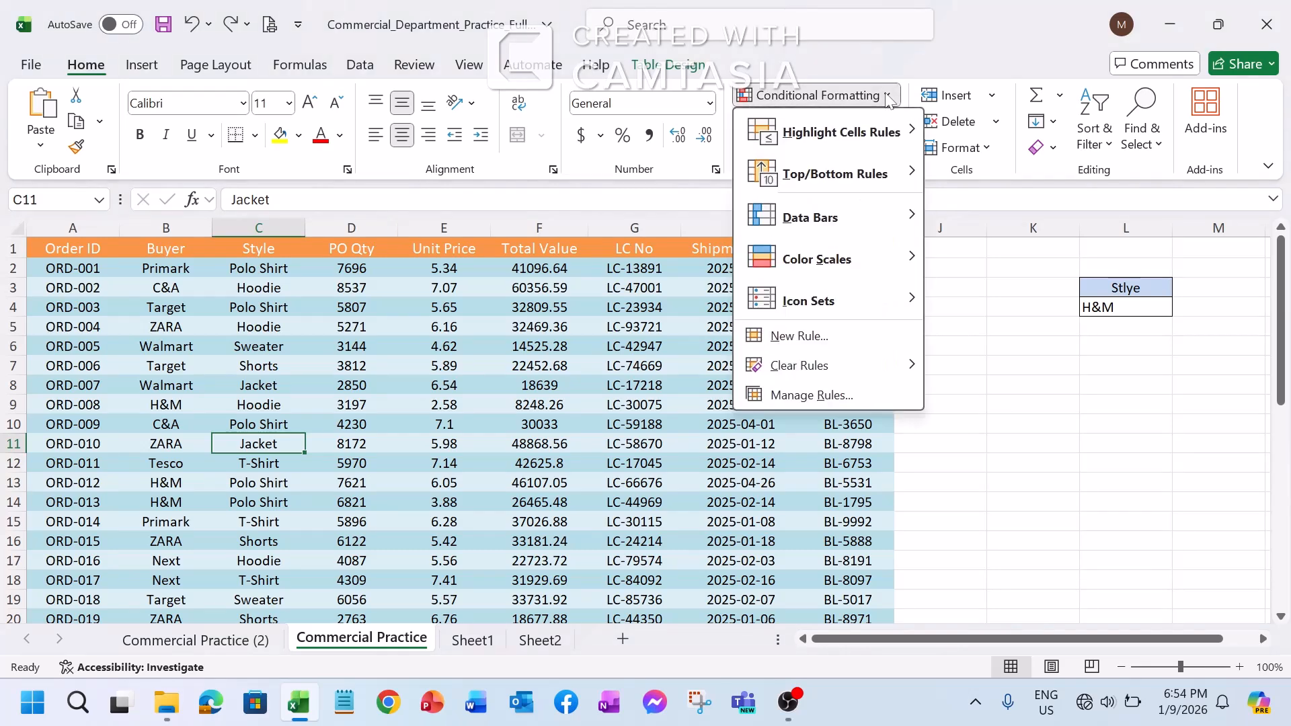
{"action": "mouse_move", "coordinate": [911, 144]}
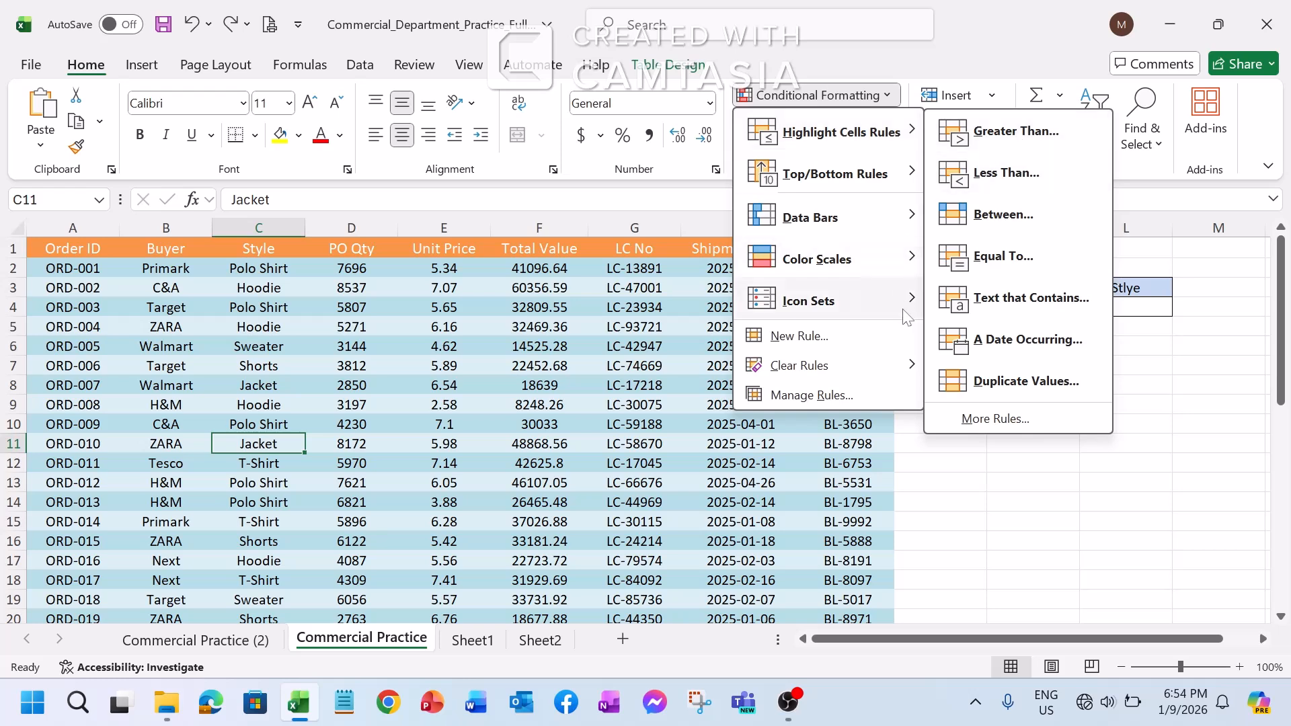
{"action": "left_click", "coordinate": [862, 497]}
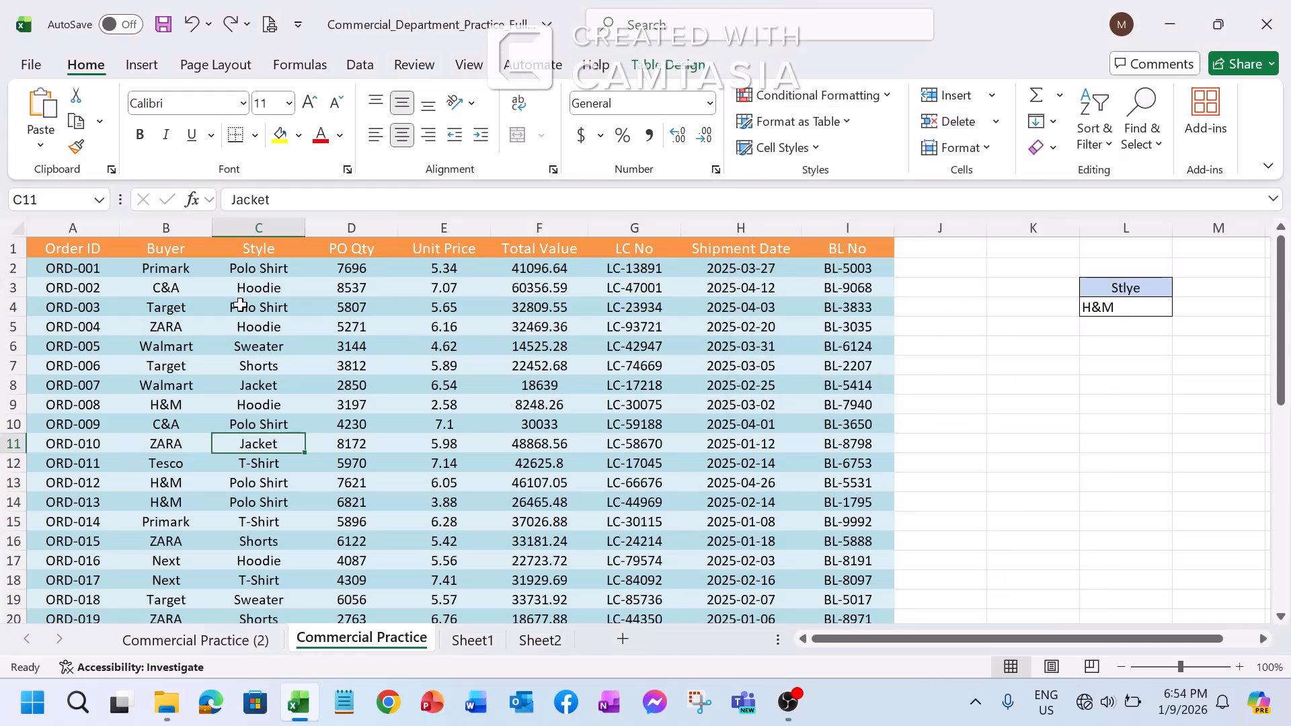
{"action": "left_click", "coordinate": [520, 268]}
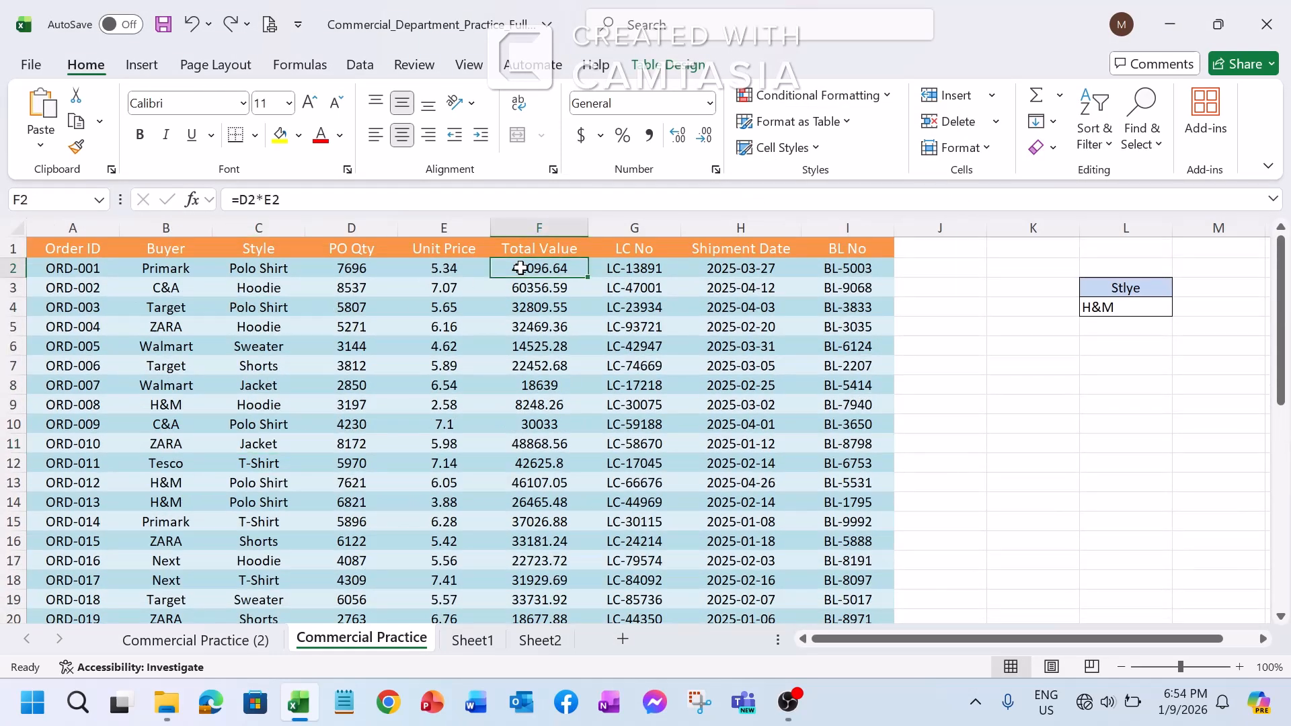
{"action": "left_click", "coordinate": [551, 406]}
{"action": "left_click", "coordinate": [571, 282]}
{"action": "left_click", "coordinate": [541, 249]}
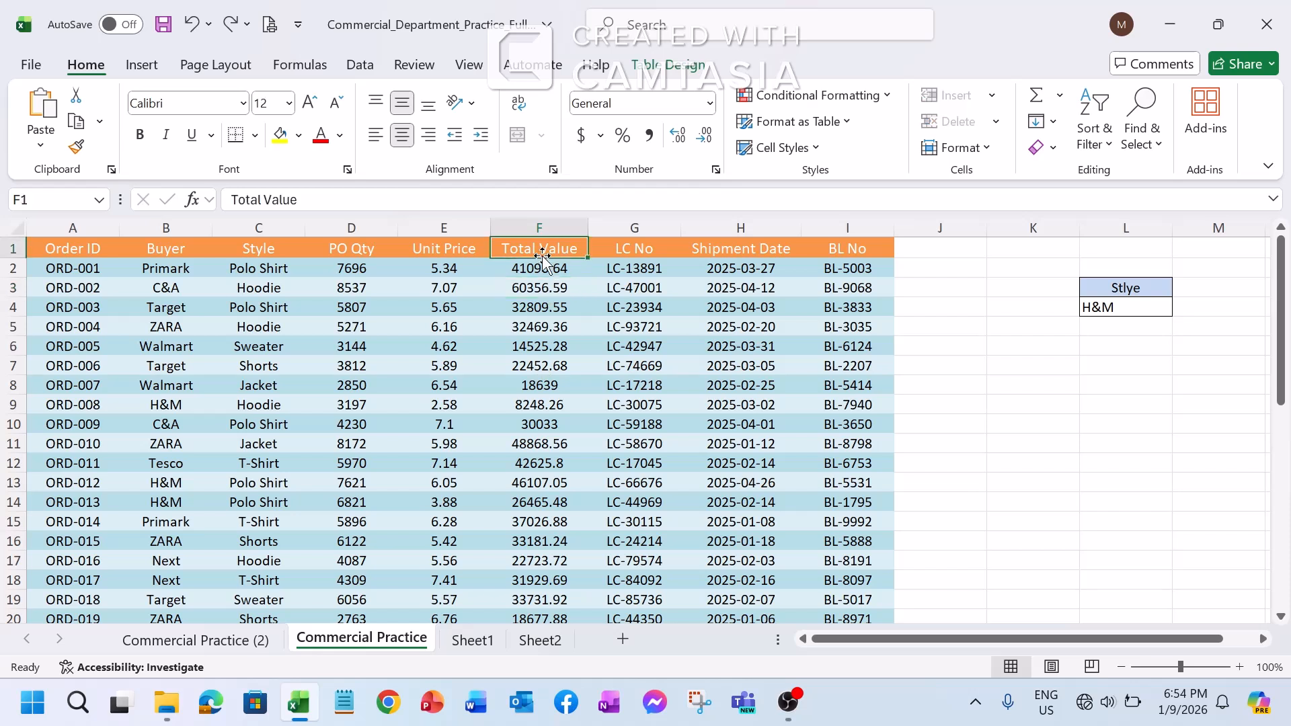
{"action": "left_click", "coordinate": [541, 269]}
{"action": "left_click", "coordinate": [195, 327]}
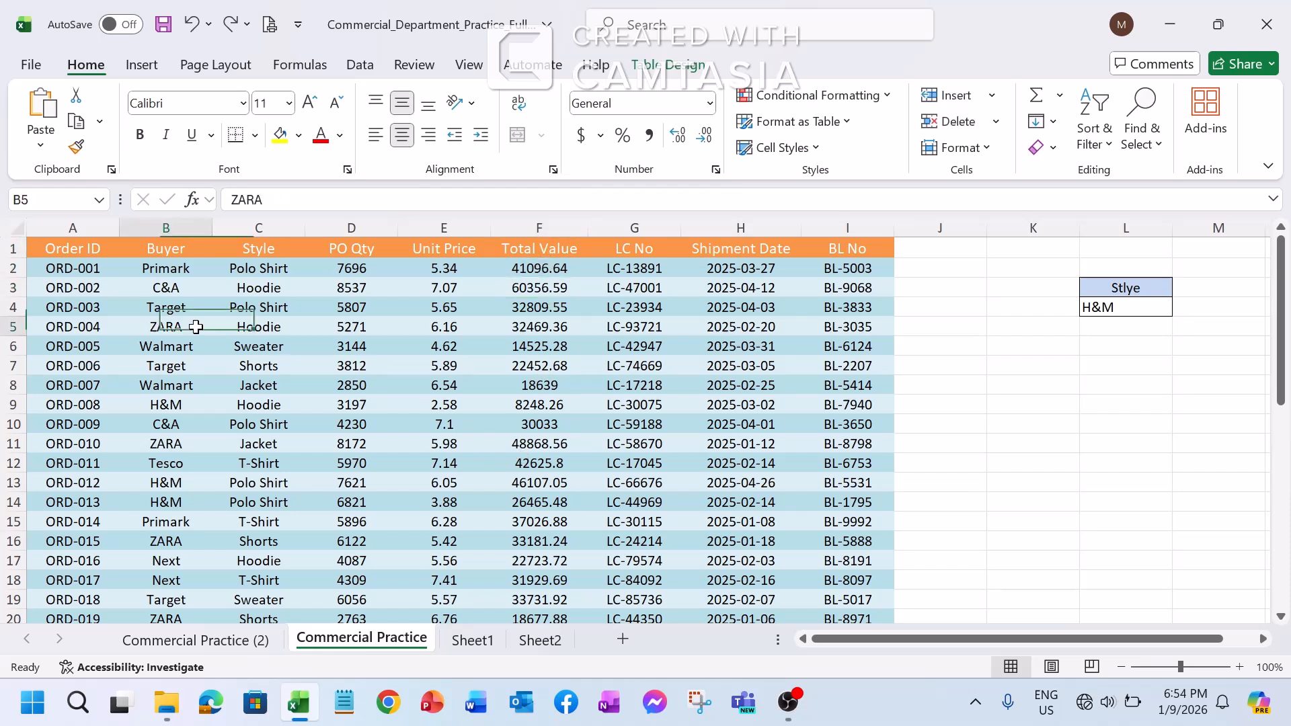
{"action": "left_click", "coordinate": [217, 273]}
{"action": "left_click", "coordinate": [252, 385]}
Set up a Greater Than highlight rule with a threshold of 30000 for all Total Value cells, F2 through F41
{"action": "left_click", "coordinate": [512, 268]}
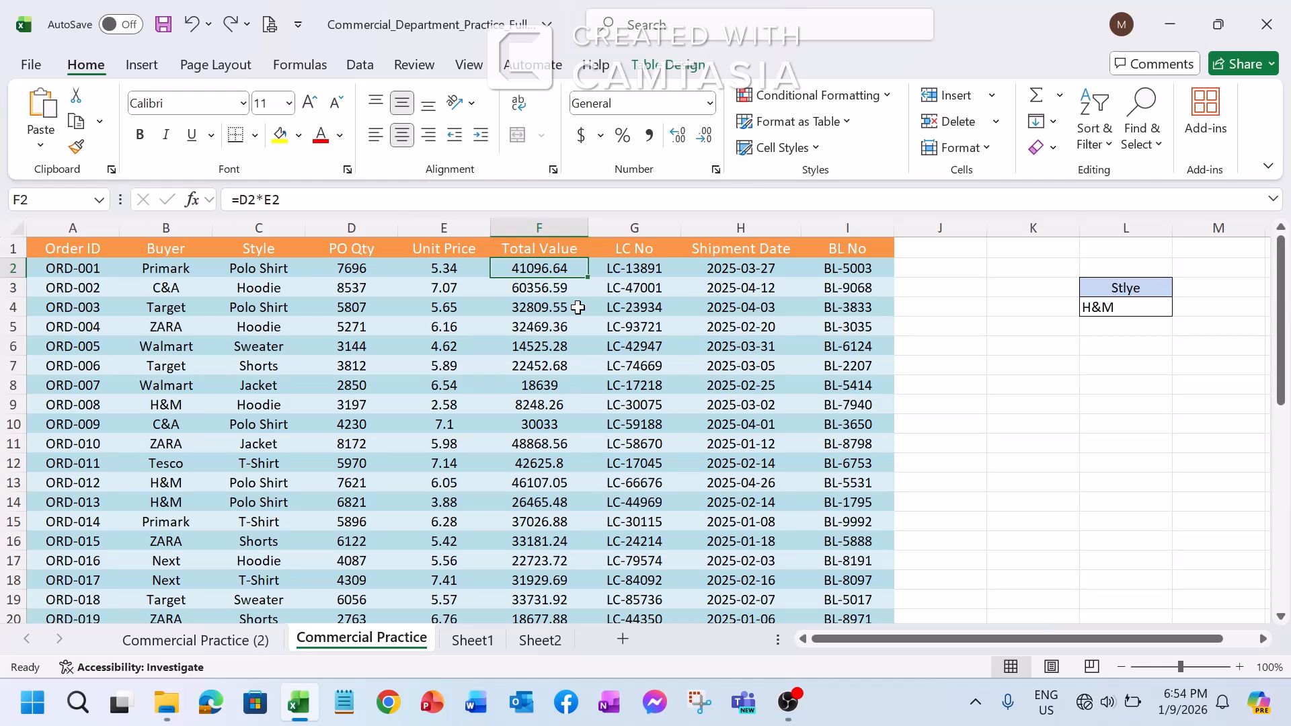
{"action": "key", "text": "ctrl+shift+Down"}
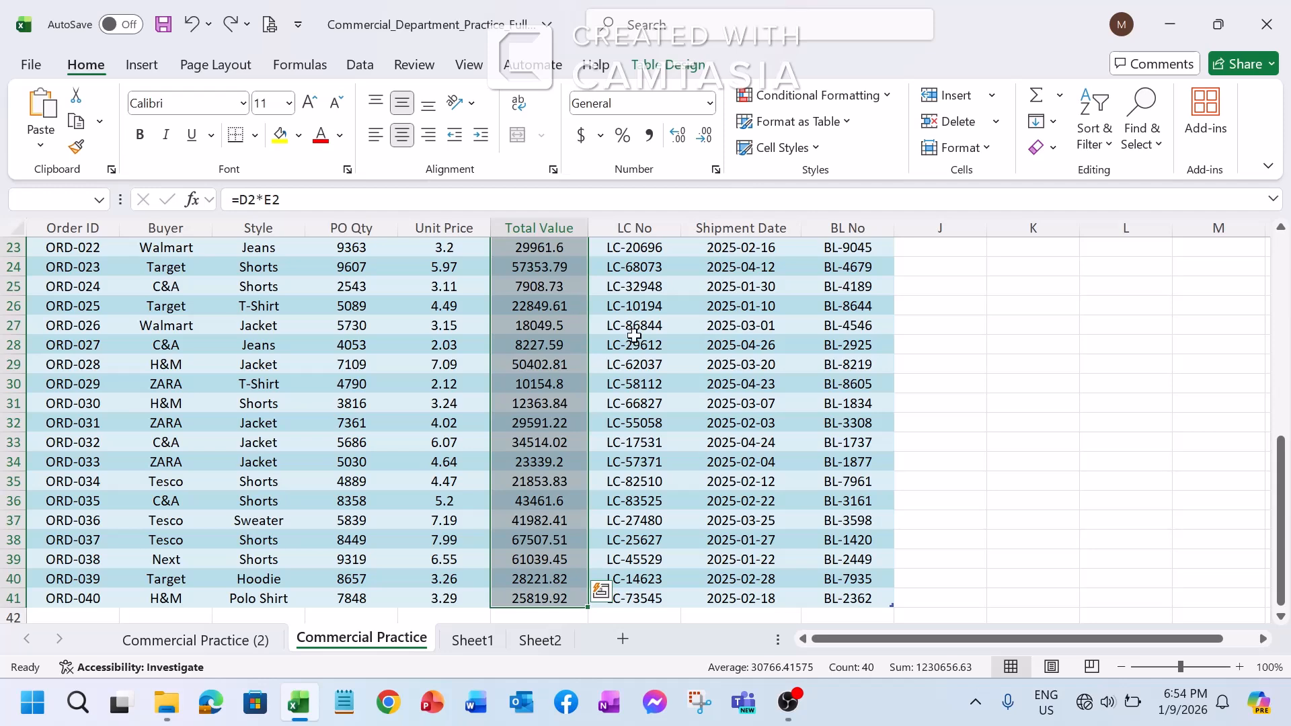
{"action": "scroll", "coordinate": [625, 369], "scroll_direction": "up", "scroll_amount": 7}
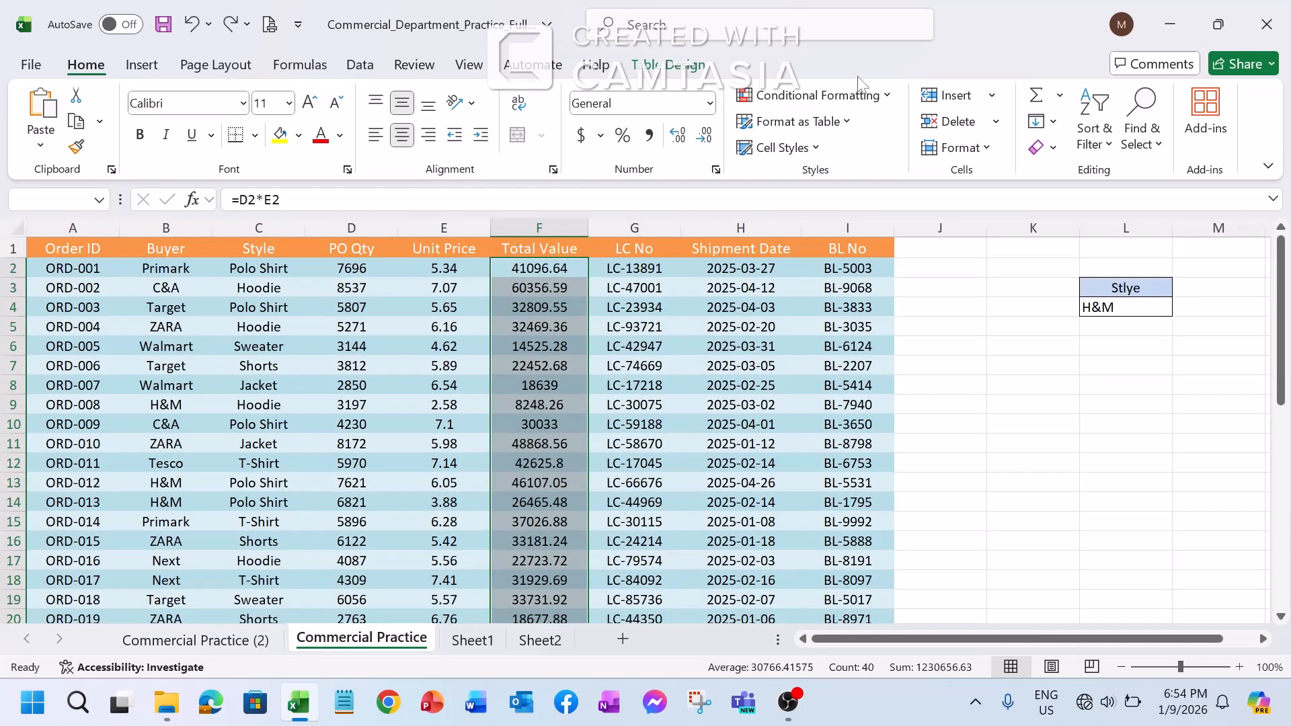
{"action": "left_click", "coordinate": [893, 101]}
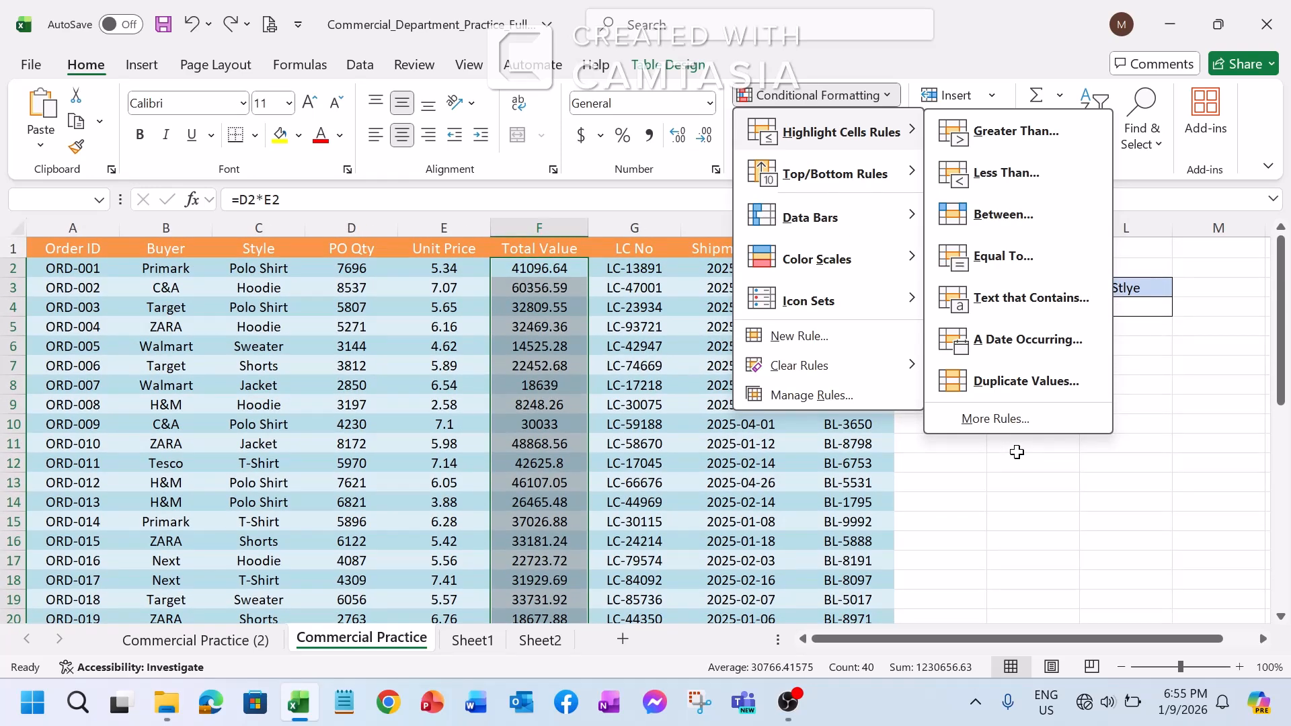
{"action": "left_click", "coordinate": [996, 140]}
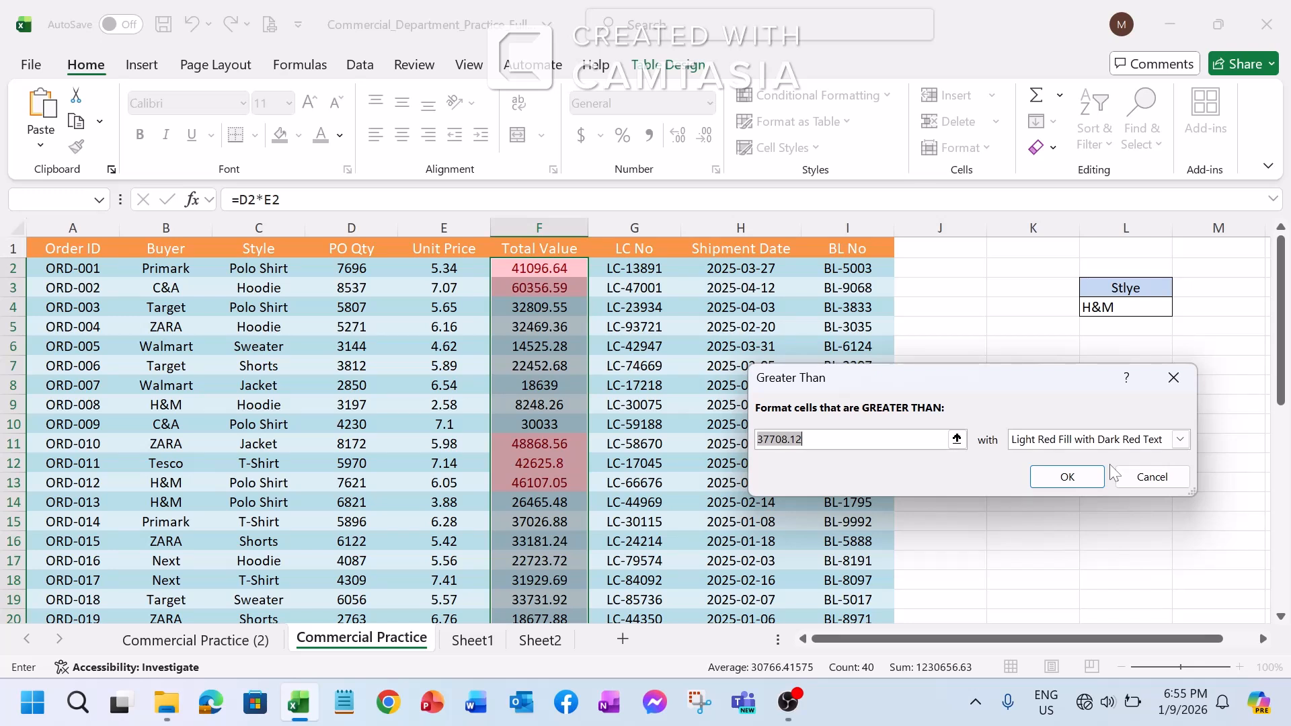
{"action": "key", "text": "BackSpace"}
{"action": "type", "text": "30"}
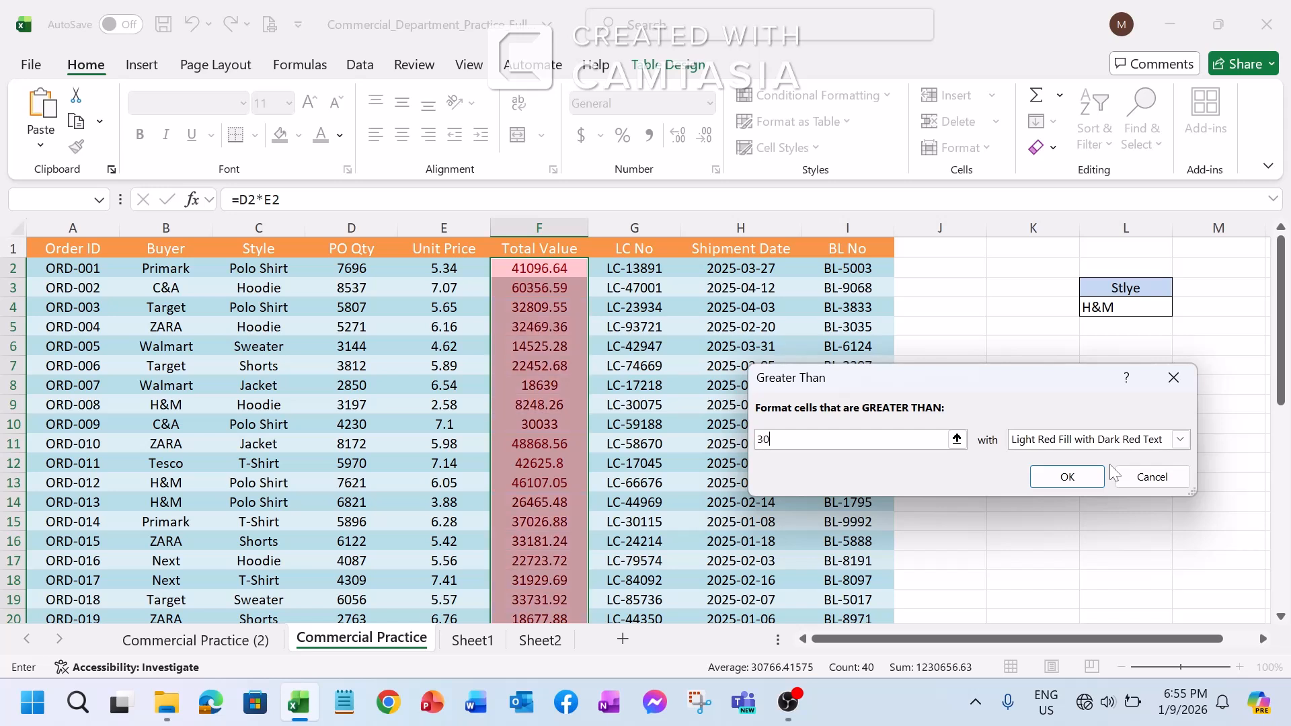
{"action": "type", "text": "000"}
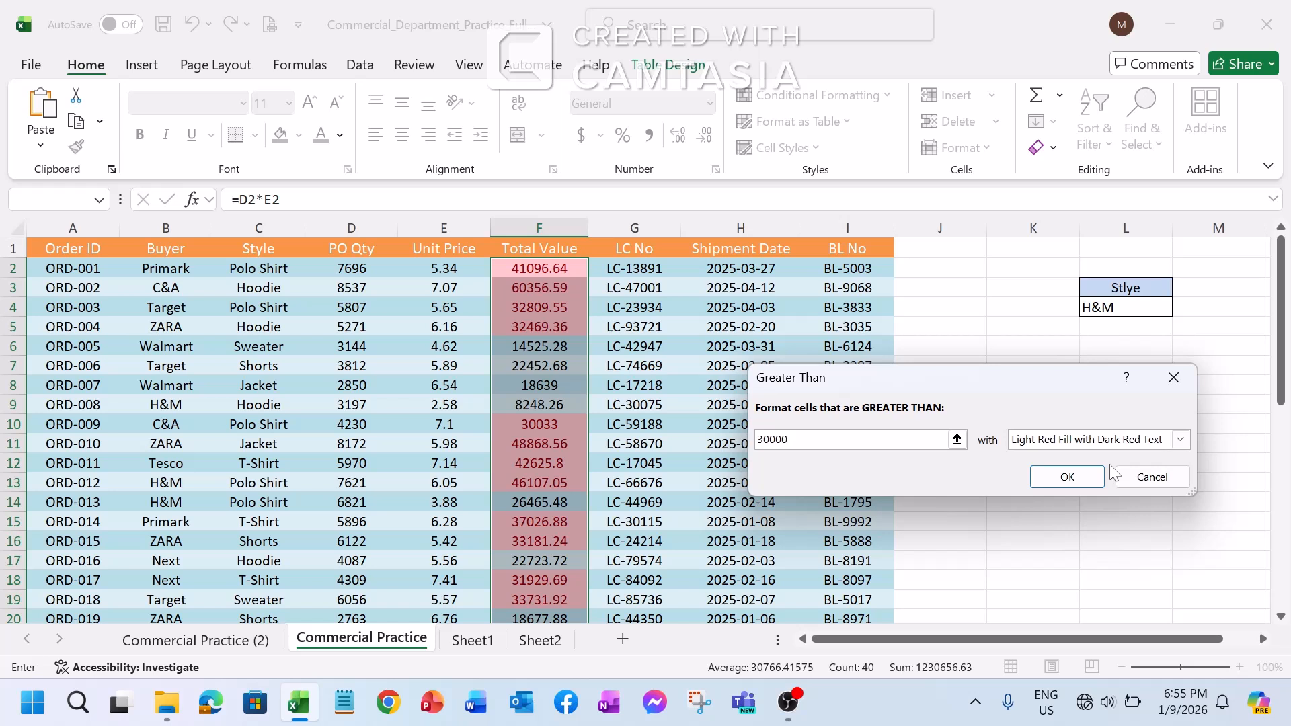
{"action": "type", "text": "0"}
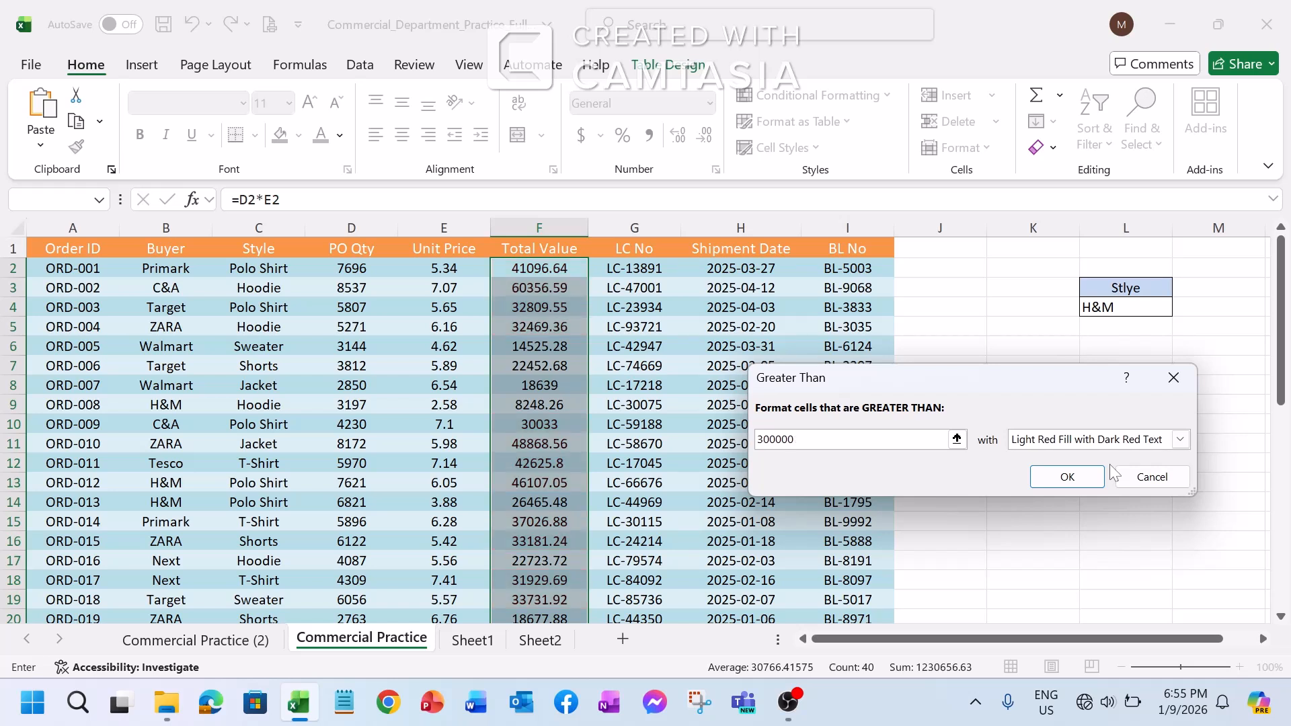
{"action": "key", "text": "BackSpace"}
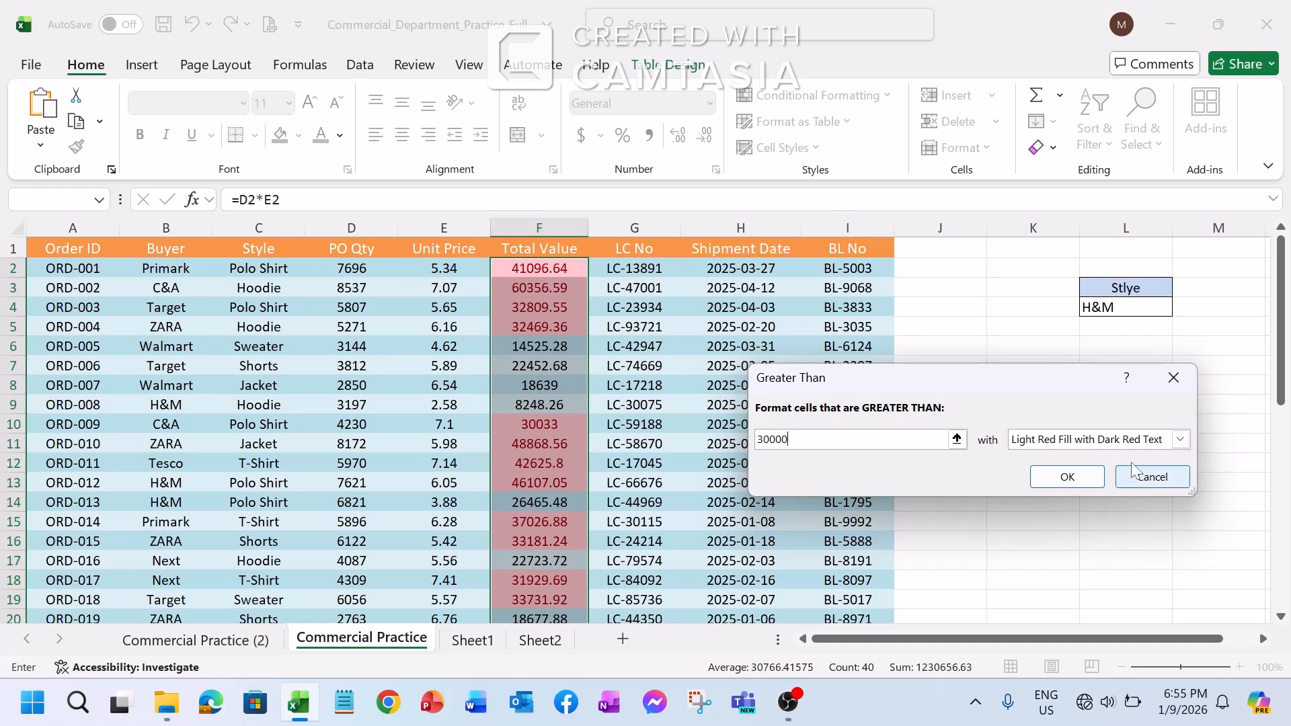
Give the Greater Than rule a custom format with a light green fill and apply it to the Total Value cells
{"action": "left_click", "coordinate": [1179, 439]}
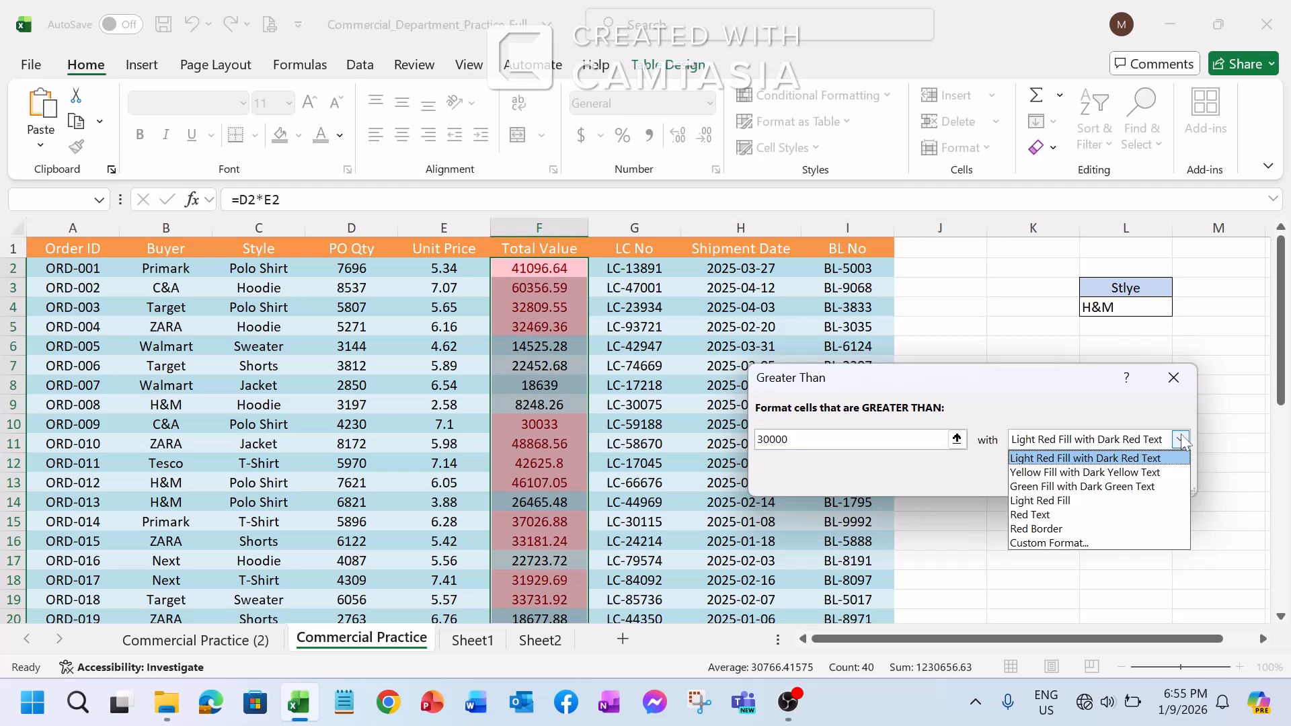
{"action": "left_click", "coordinate": [1069, 544]}
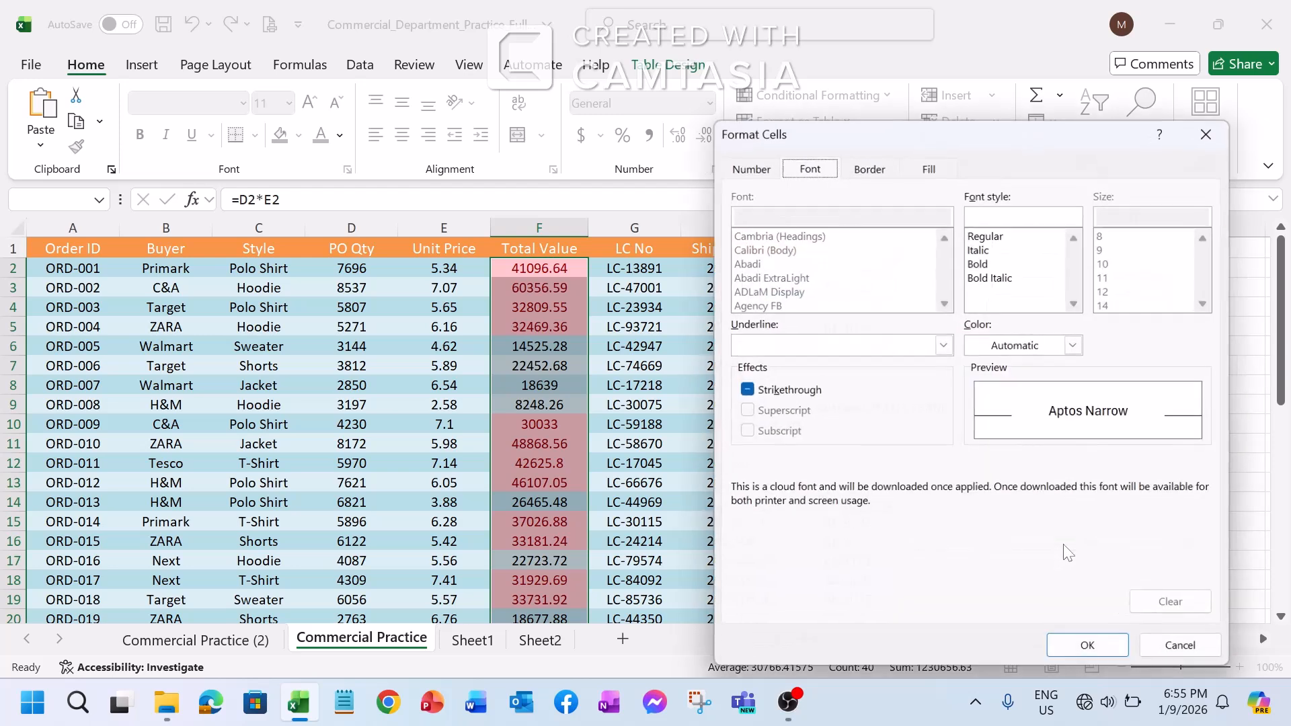
{"action": "left_click", "coordinate": [929, 168]}
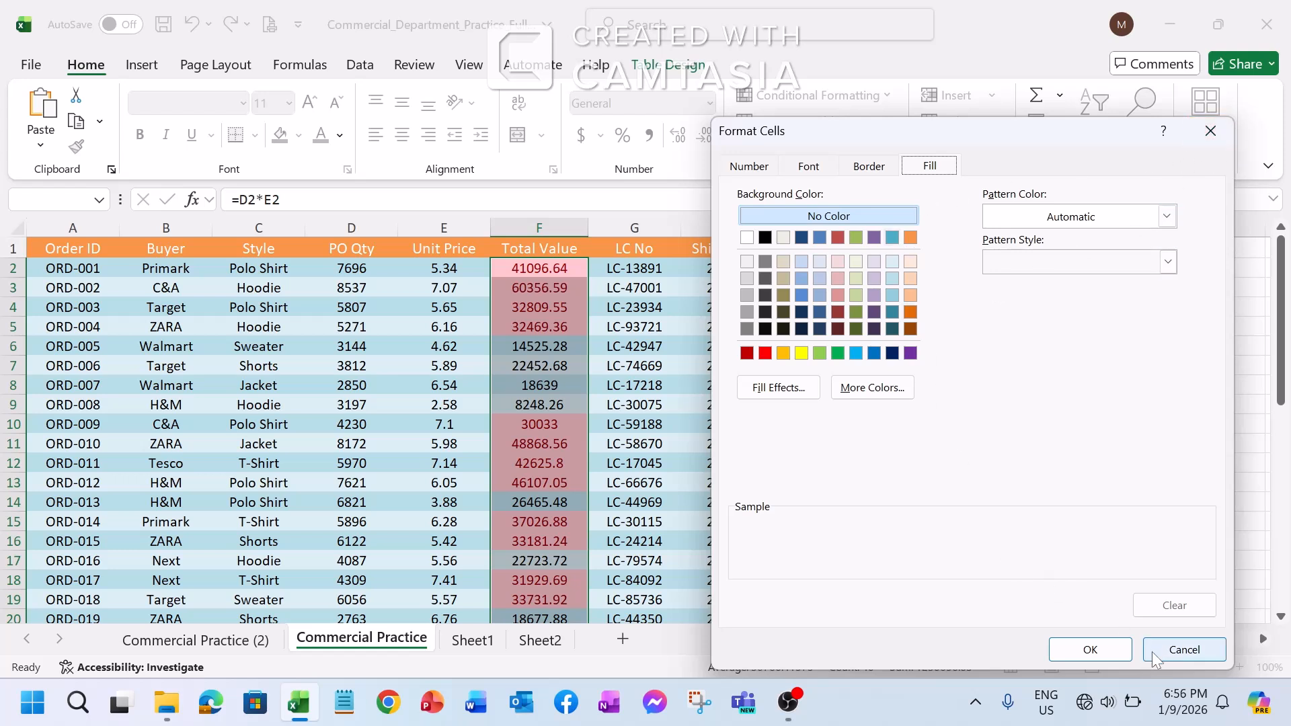
{"action": "left_click", "coordinate": [802, 353]}
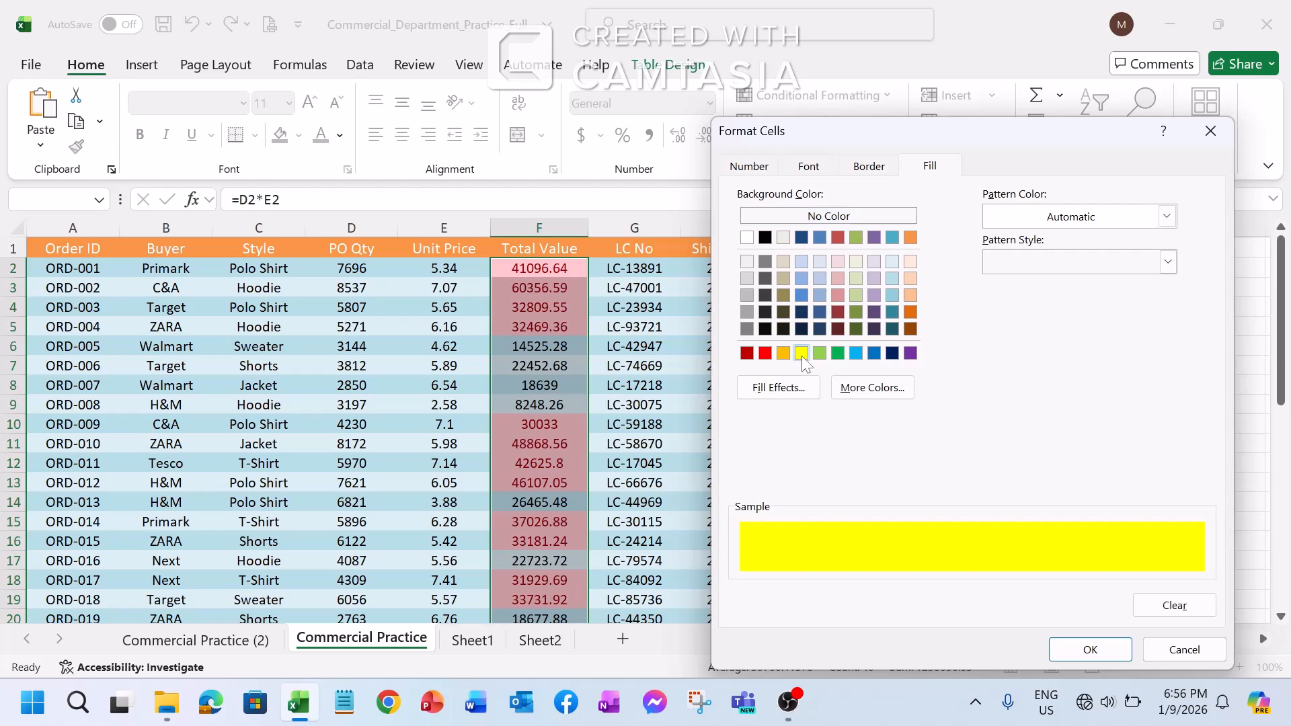
{"action": "left_click", "coordinate": [820, 354]}
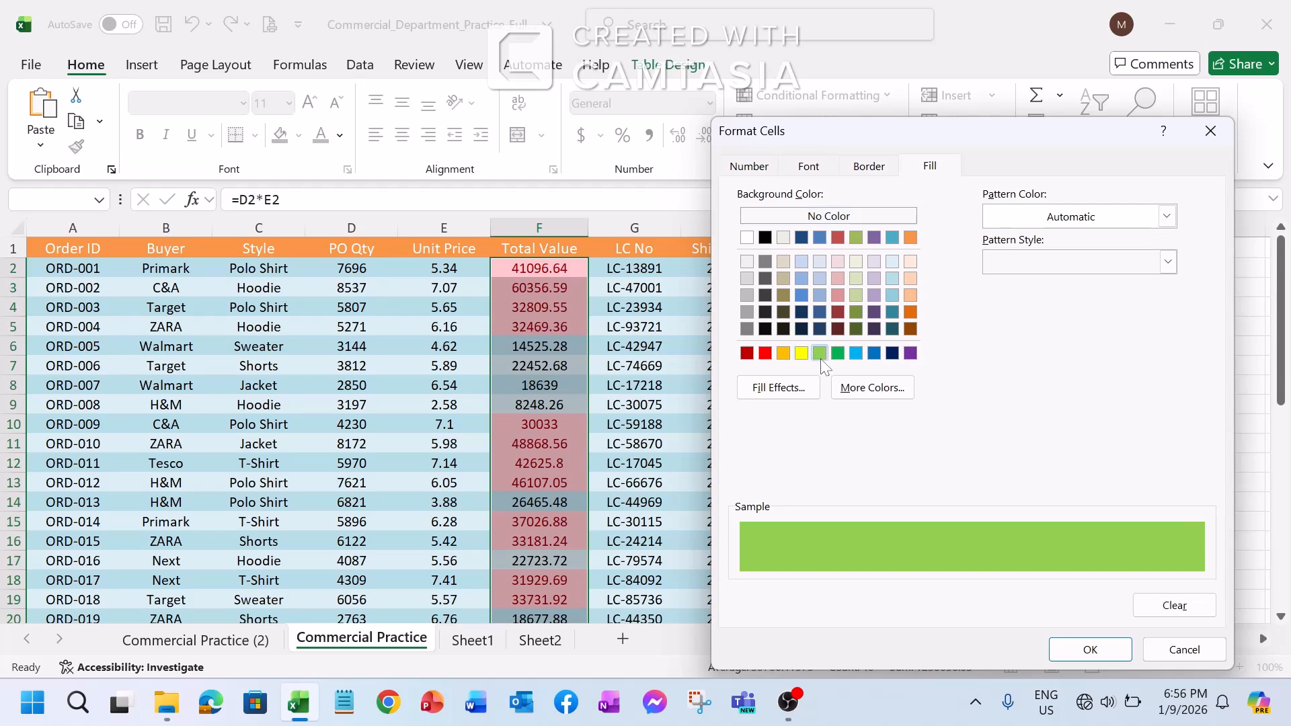
{"action": "left_click", "coordinate": [1088, 649]}
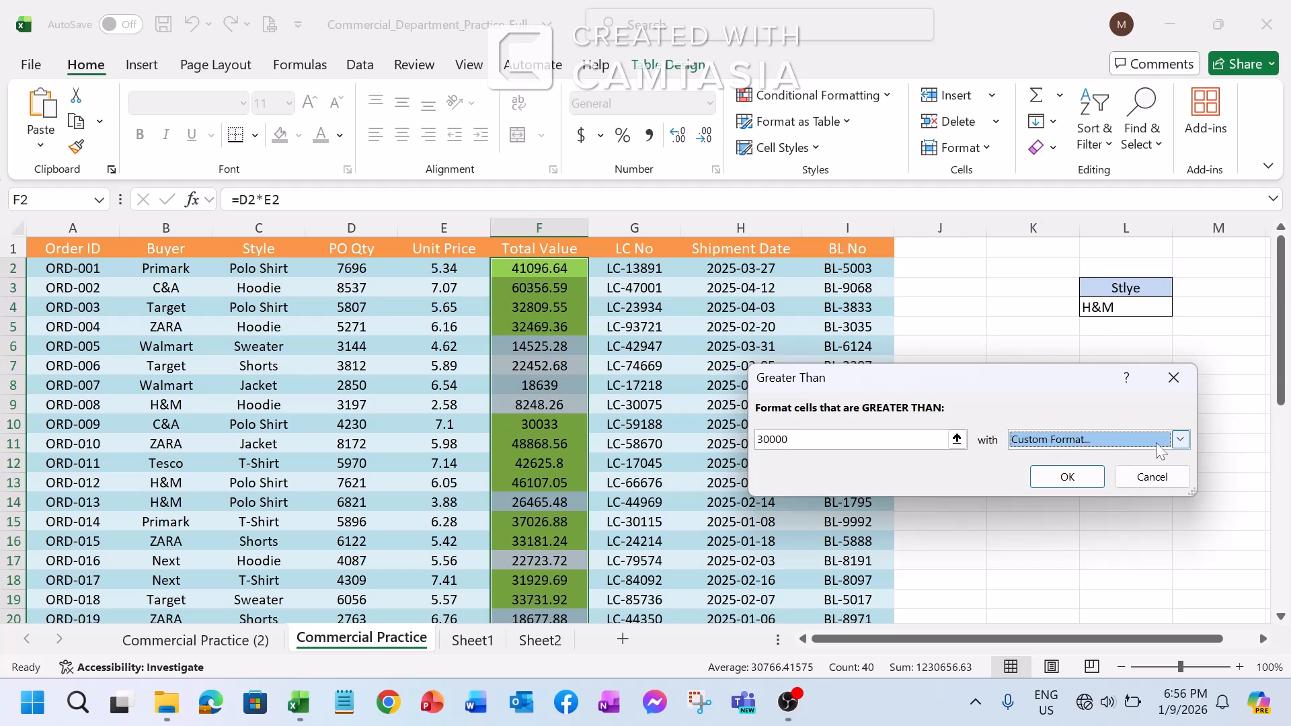
{"action": "left_click", "coordinate": [1180, 438]}
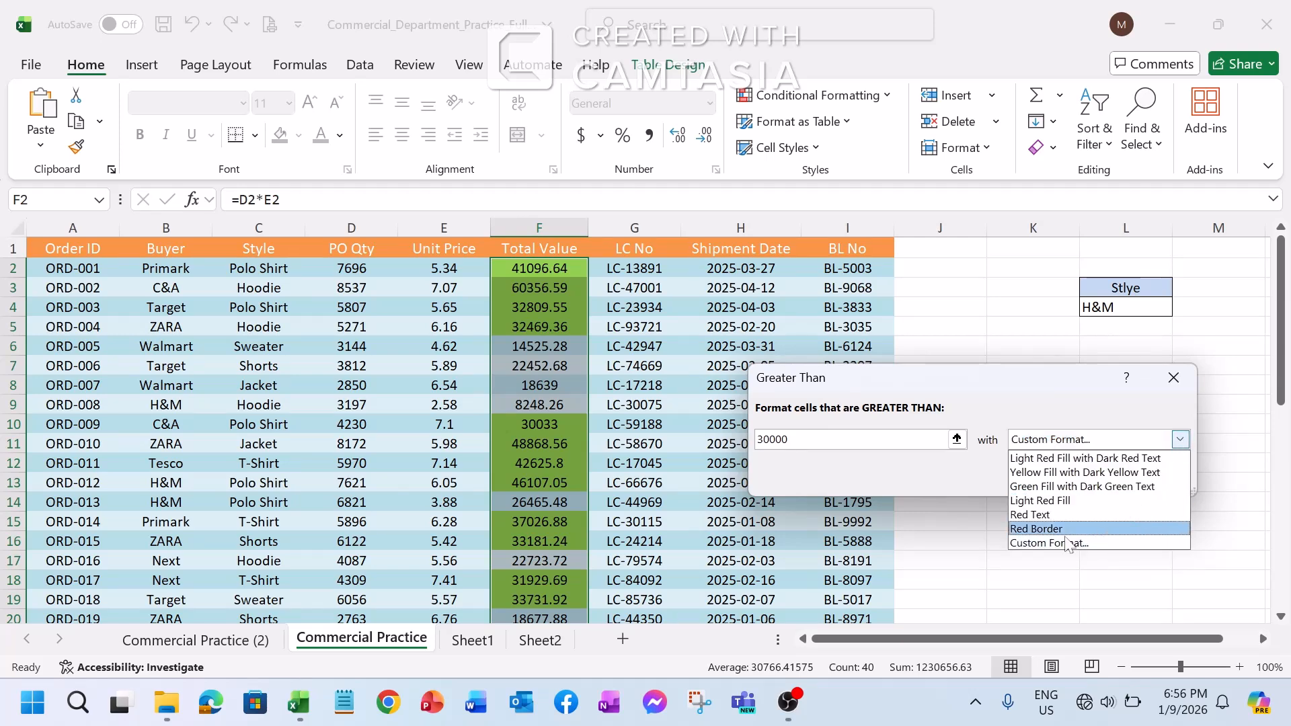
{"action": "left_click", "coordinate": [1034, 538]}
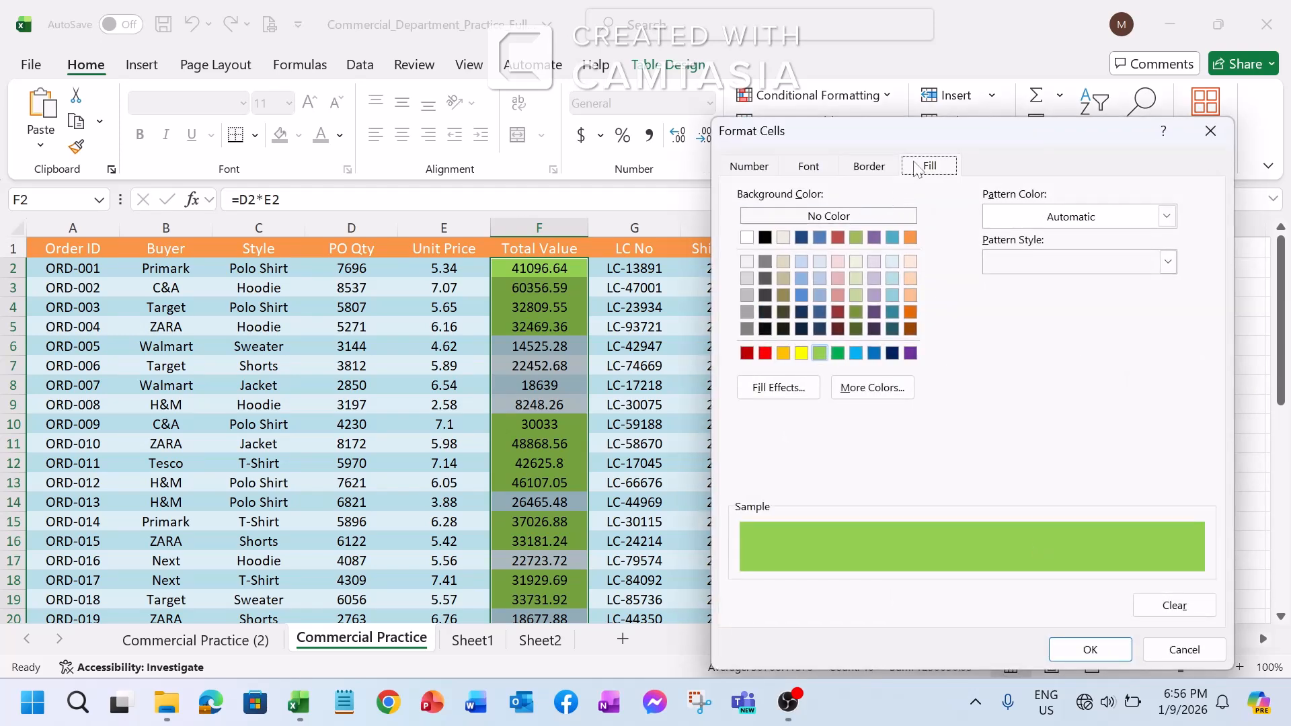
{"action": "left_click", "coordinate": [1089, 650]}
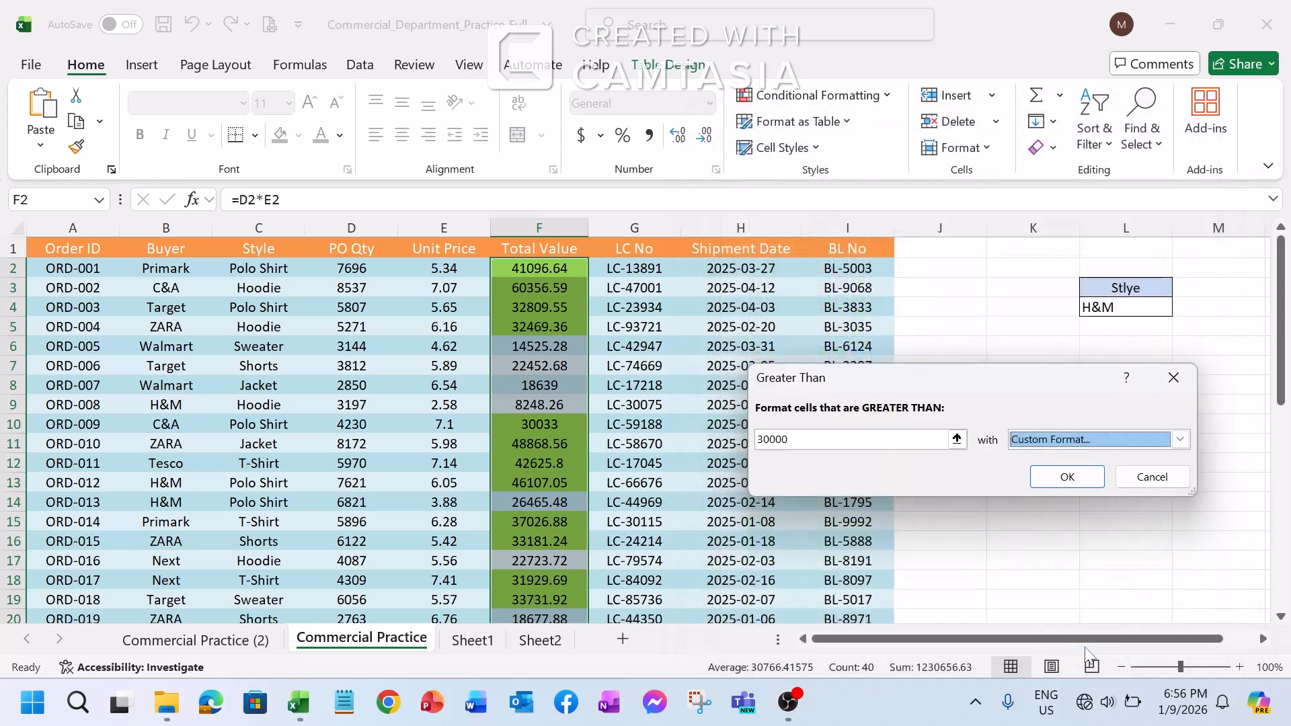
{"action": "left_click", "coordinate": [1062, 476]}
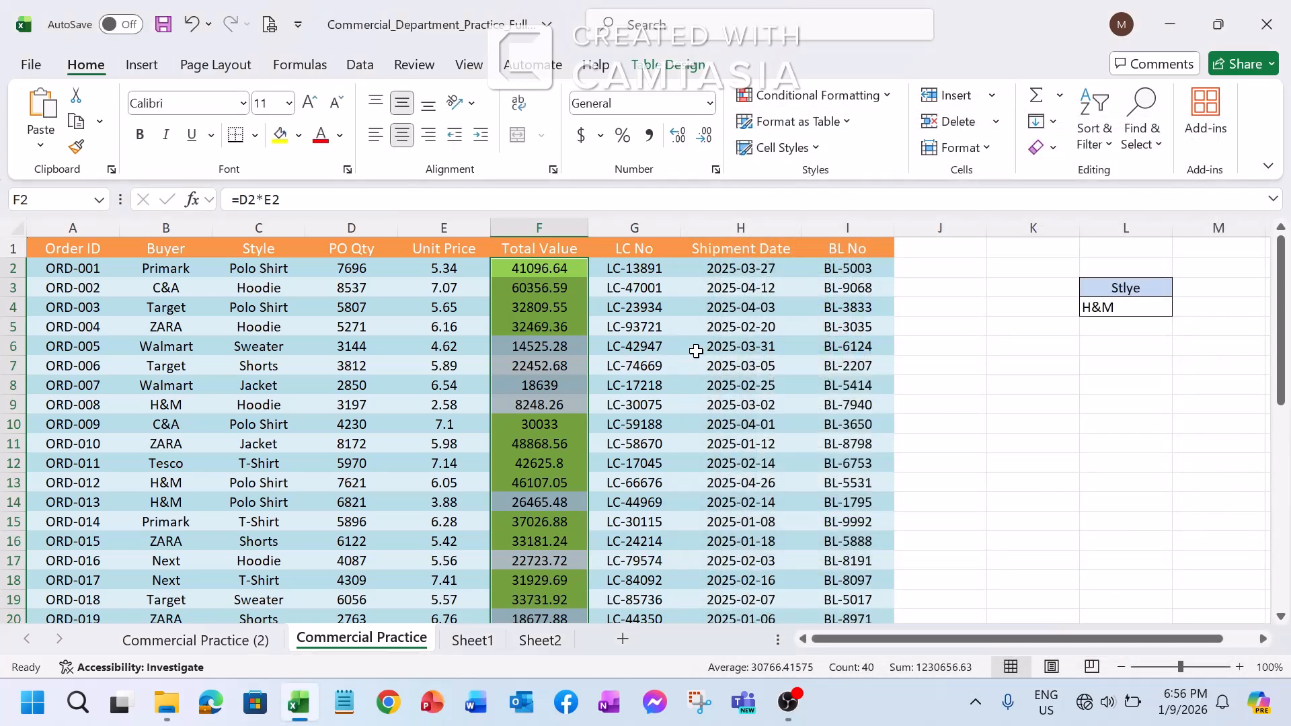
Clear the conditional formatting rules from the entire sheet
{"action": "left_click", "coordinate": [568, 309]}
{"action": "scroll", "coordinate": [589, 435], "scroll_direction": "down", "scroll_amount": 2}
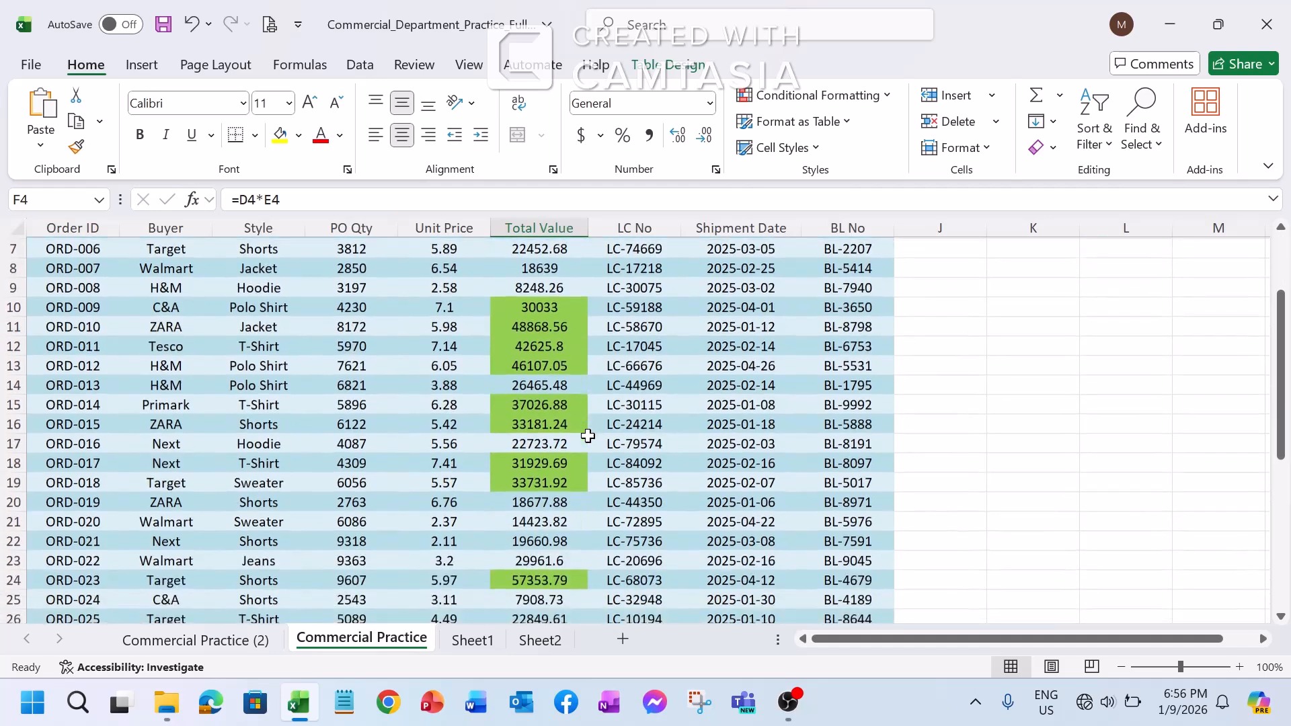
{"action": "scroll", "coordinate": [589, 436], "scroll_direction": "up", "scroll_amount": 2}
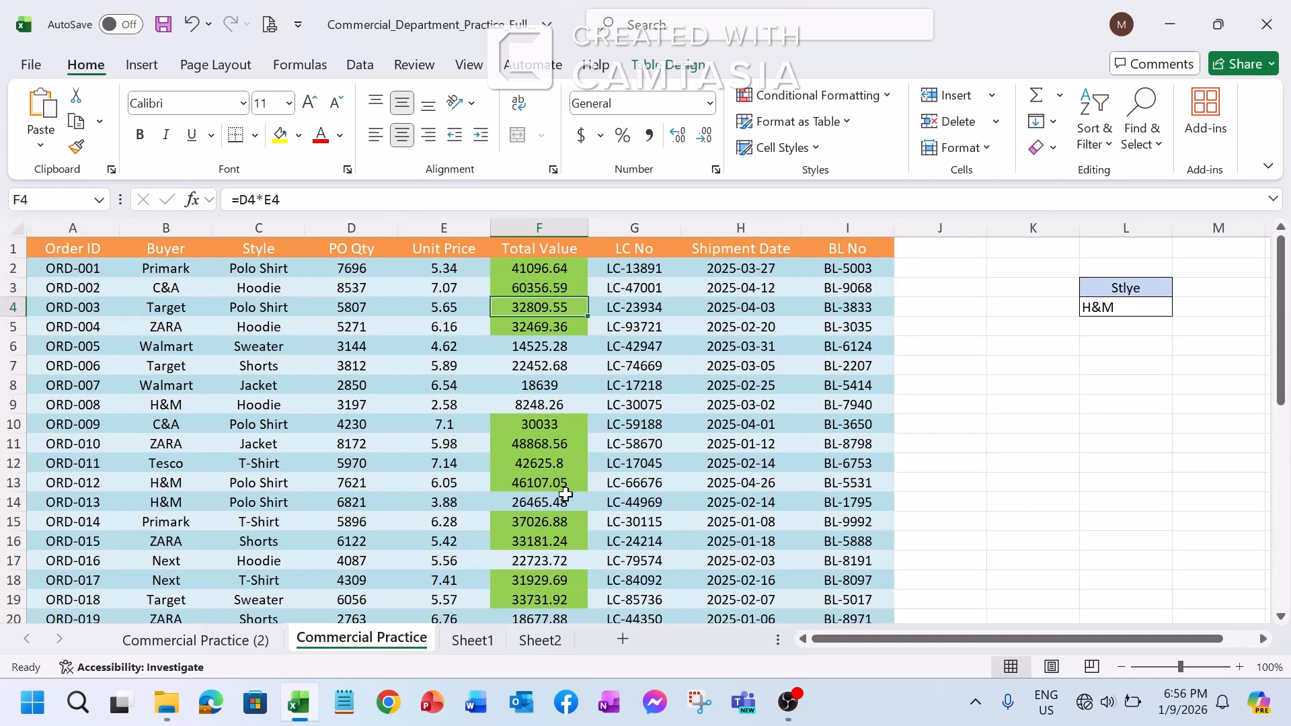
{"action": "scroll", "coordinate": [566, 494], "scroll_direction": "down", "scroll_amount": 8}
{"action": "scroll", "coordinate": [567, 494], "scroll_direction": "down", "scroll_amount": 3}
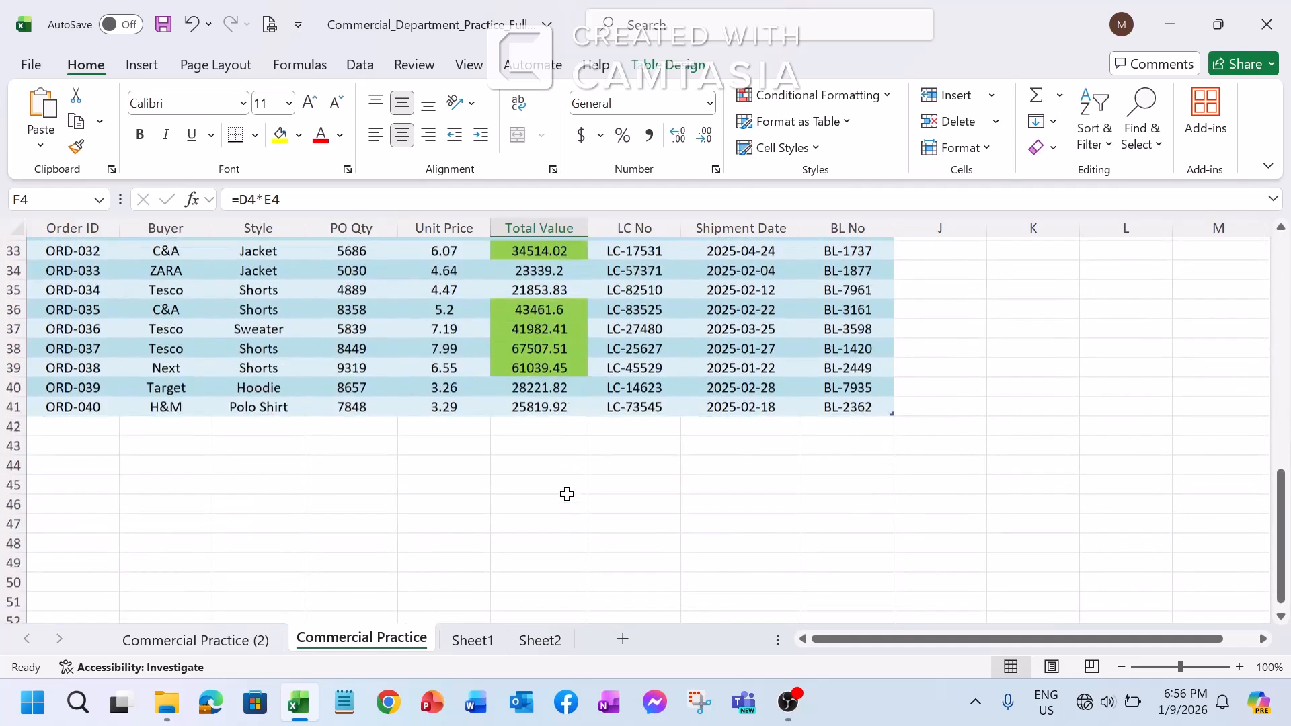
{"action": "scroll", "coordinate": [565, 496], "scroll_direction": "up", "scroll_amount": 10}
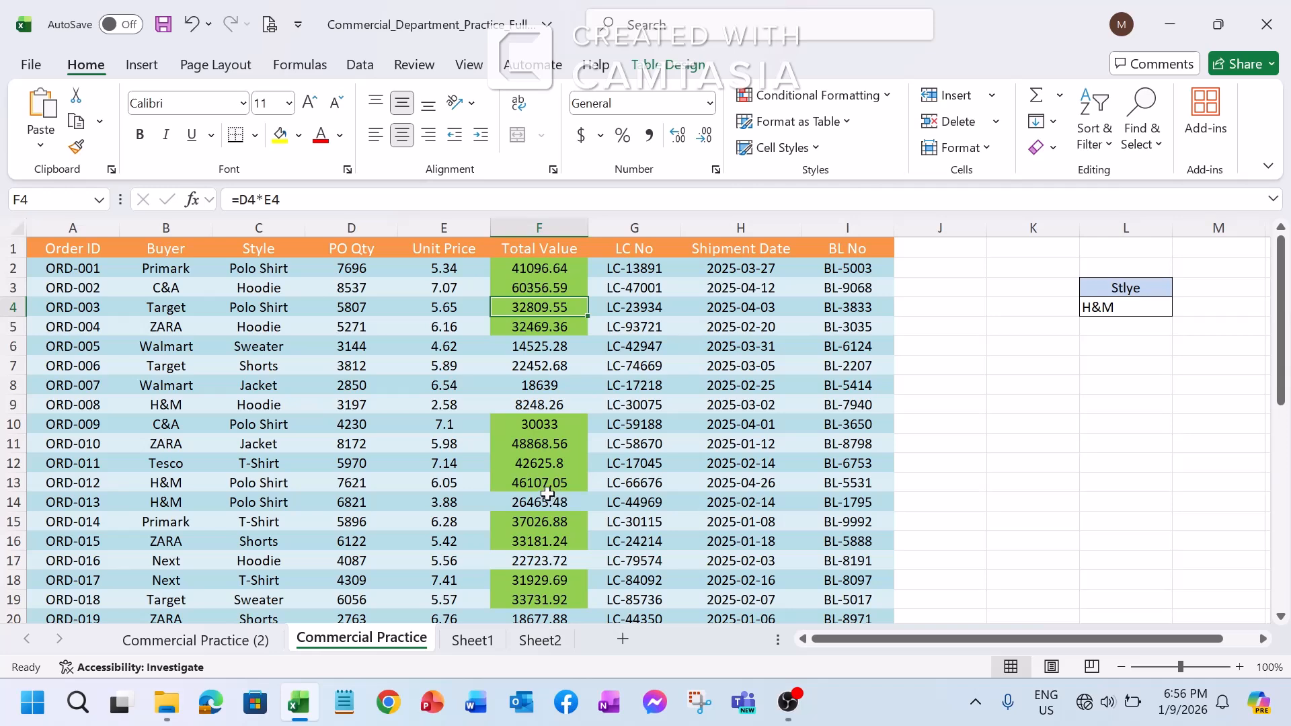
{"action": "left_click", "coordinate": [888, 96]}
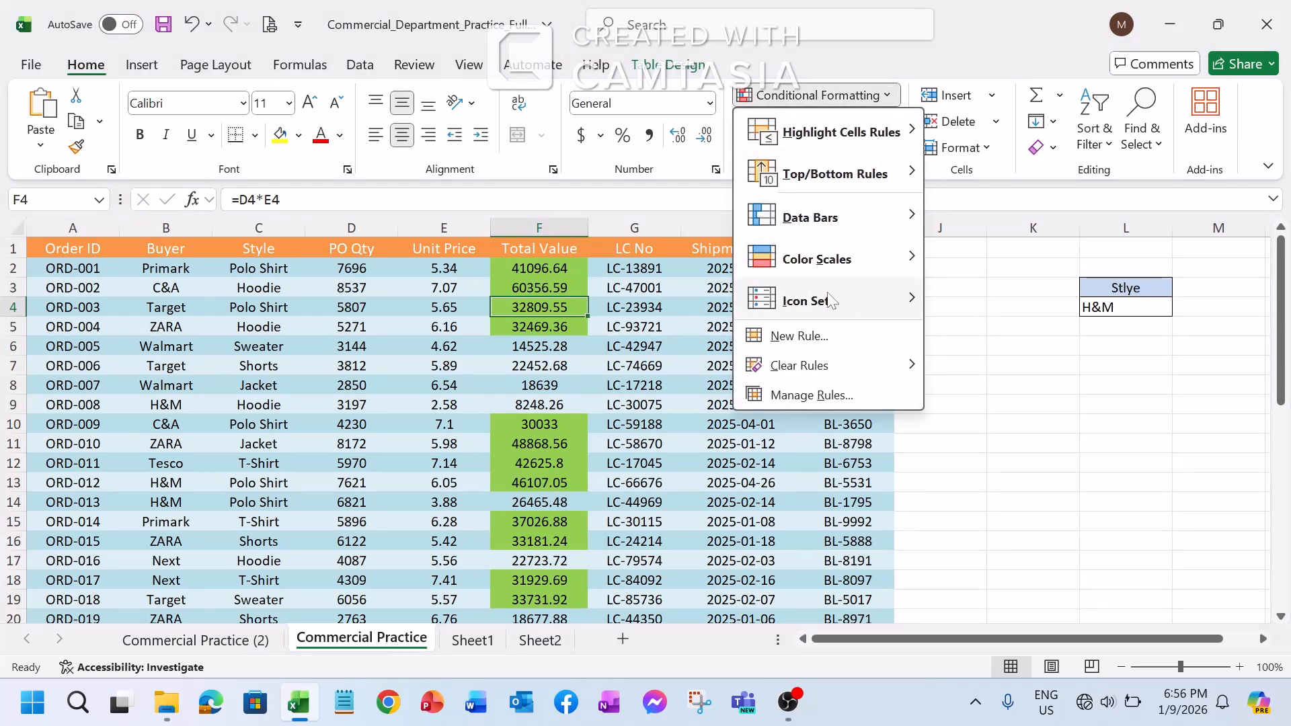
{"action": "mouse_move", "coordinate": [813, 377]}
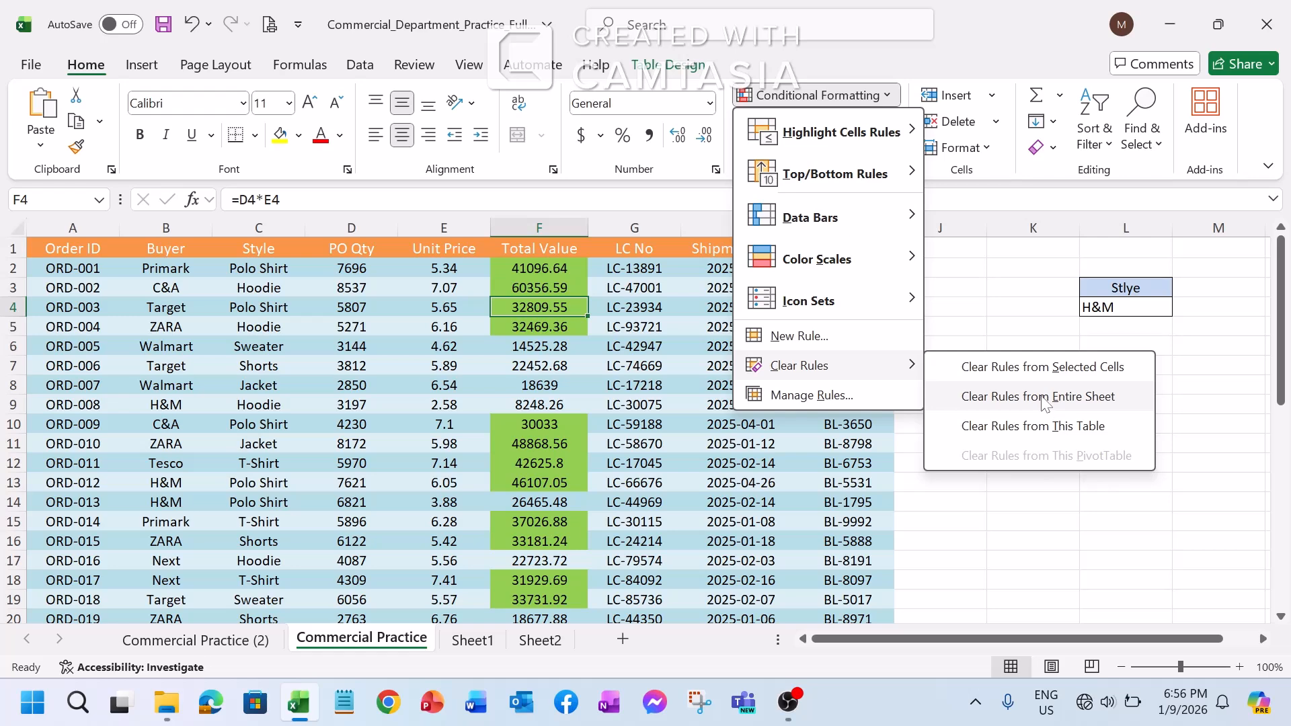
{"action": "left_click", "coordinate": [1076, 398]}
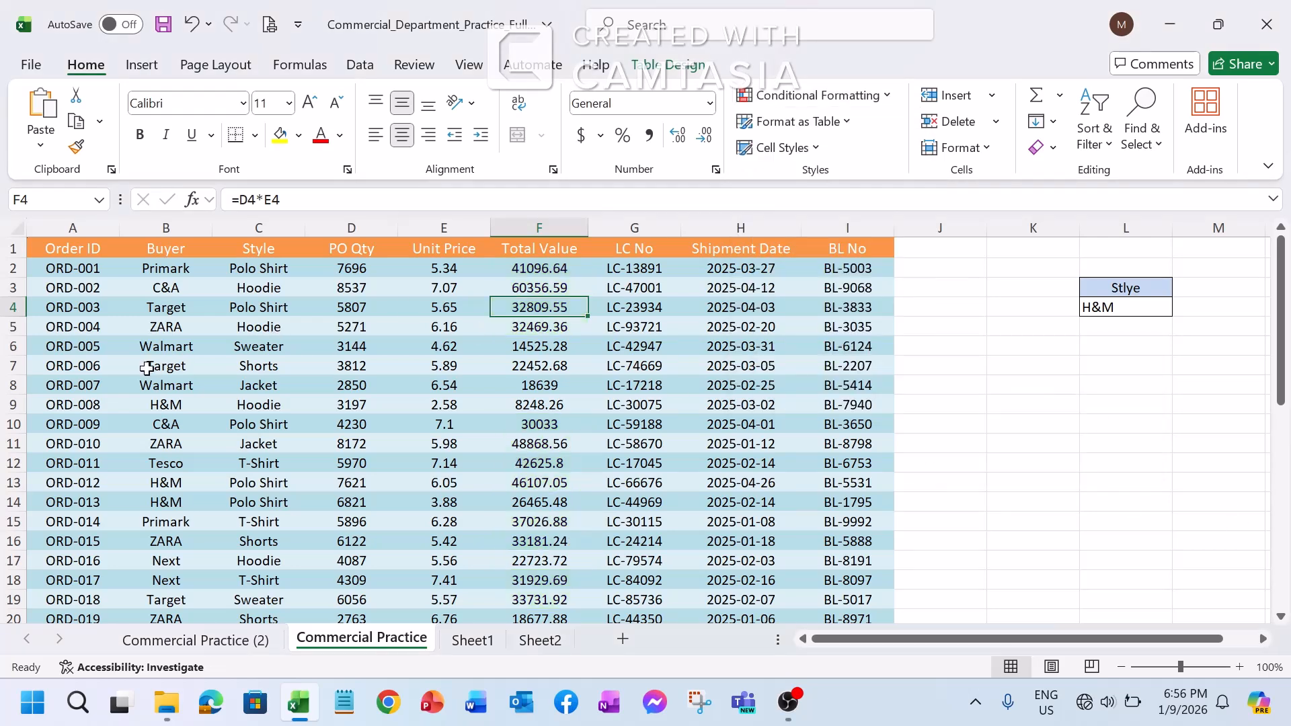
Set up a Less Than highlight rule with a threshold of 40000 for Total Value cell F4 only
{"action": "scroll", "coordinate": [537, 316], "scroll_direction": "down", "scroll_amount": 8}
{"action": "scroll", "coordinate": [537, 316], "scroll_direction": "up", "scroll_amount": 8}
{"action": "left_click", "coordinate": [885, 96]}
{"action": "mouse_move", "coordinate": [874, 133]}
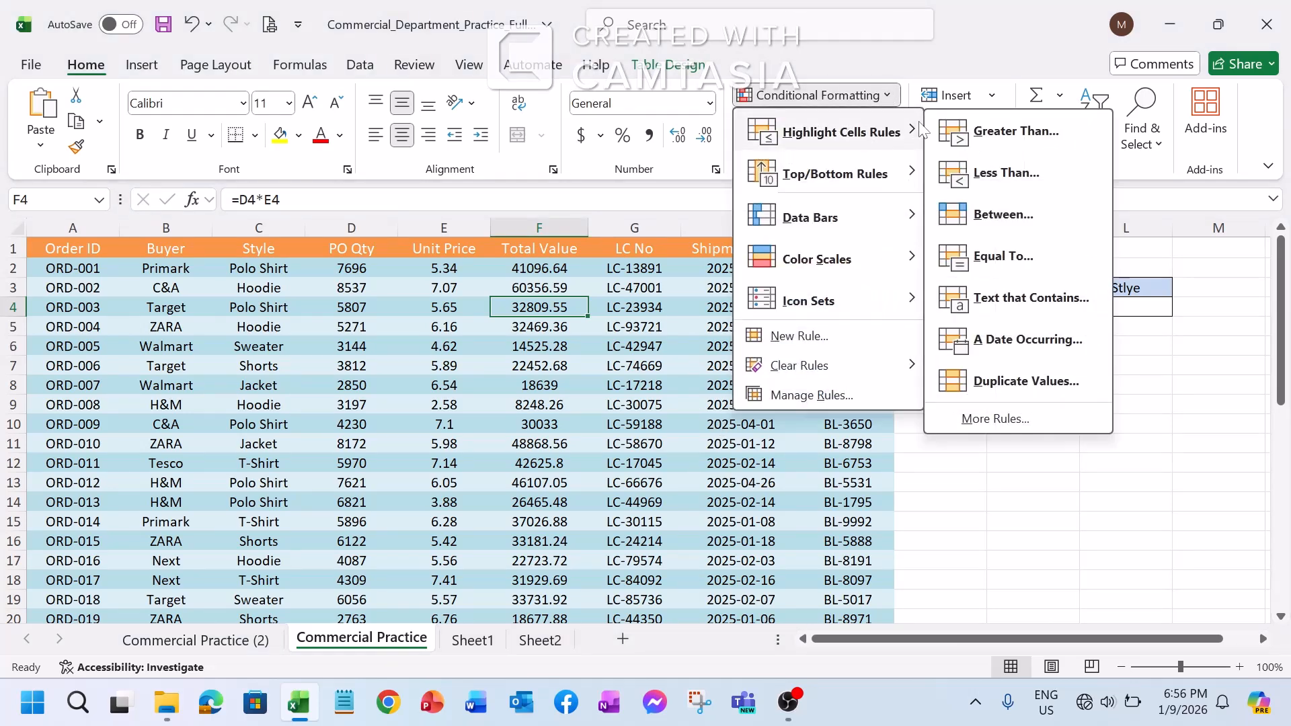
{"action": "left_click", "coordinate": [1001, 173]}
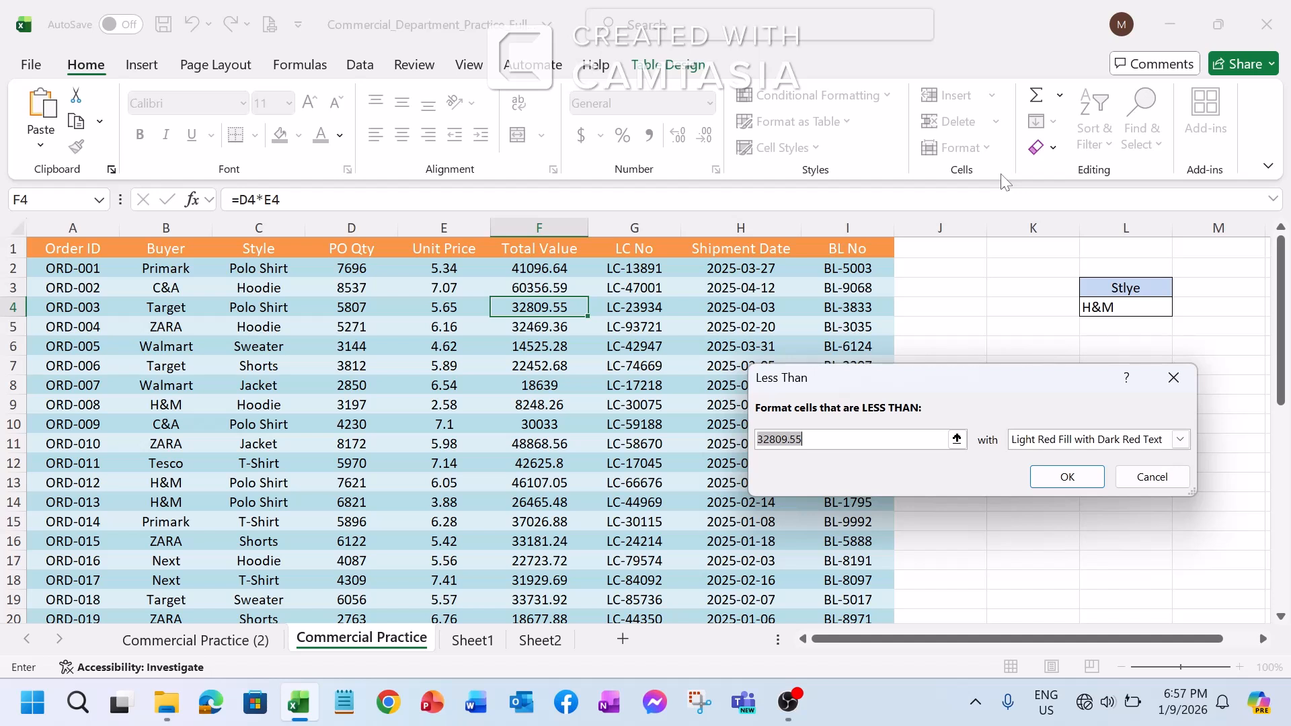
{"action": "key", "text": "BackSpace"}
{"action": "type", "text": "40000"}
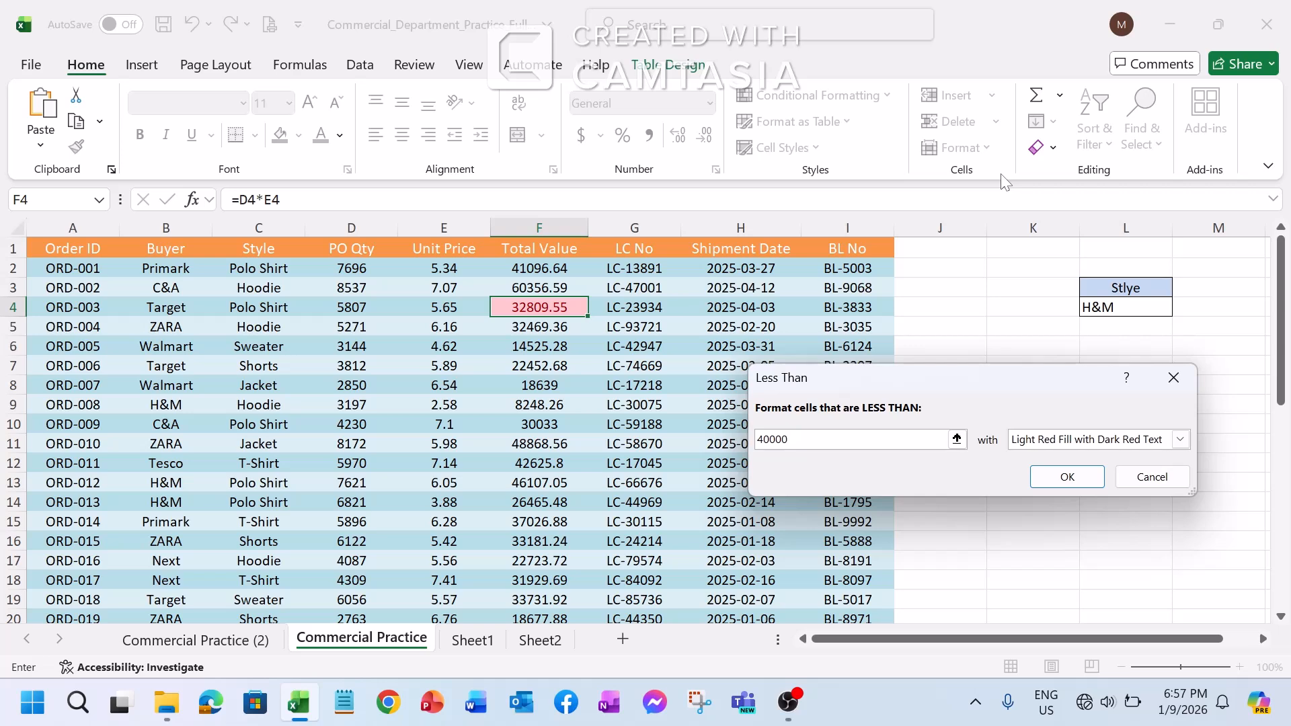
Give the Less Than rule a custom format with a yellow fill and apply it to cell F4
{"action": "left_click", "coordinate": [1180, 438]}
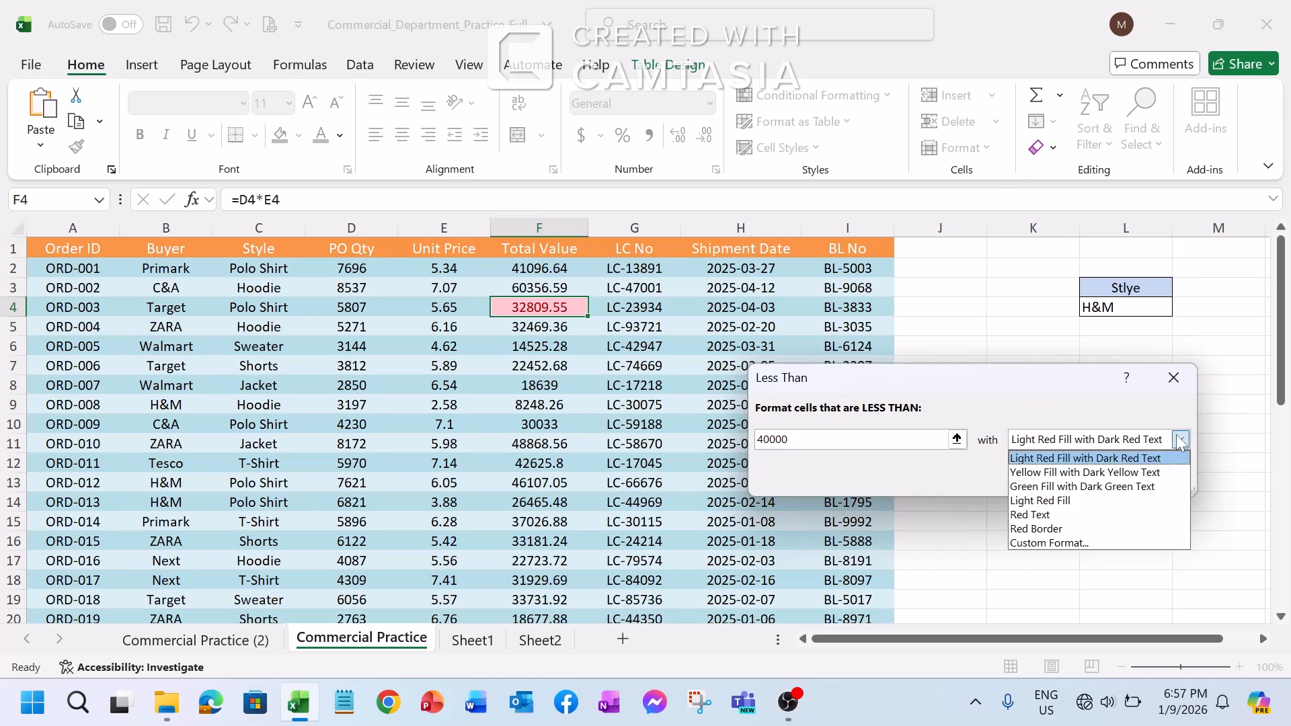
{"action": "left_click", "coordinate": [1049, 542]}
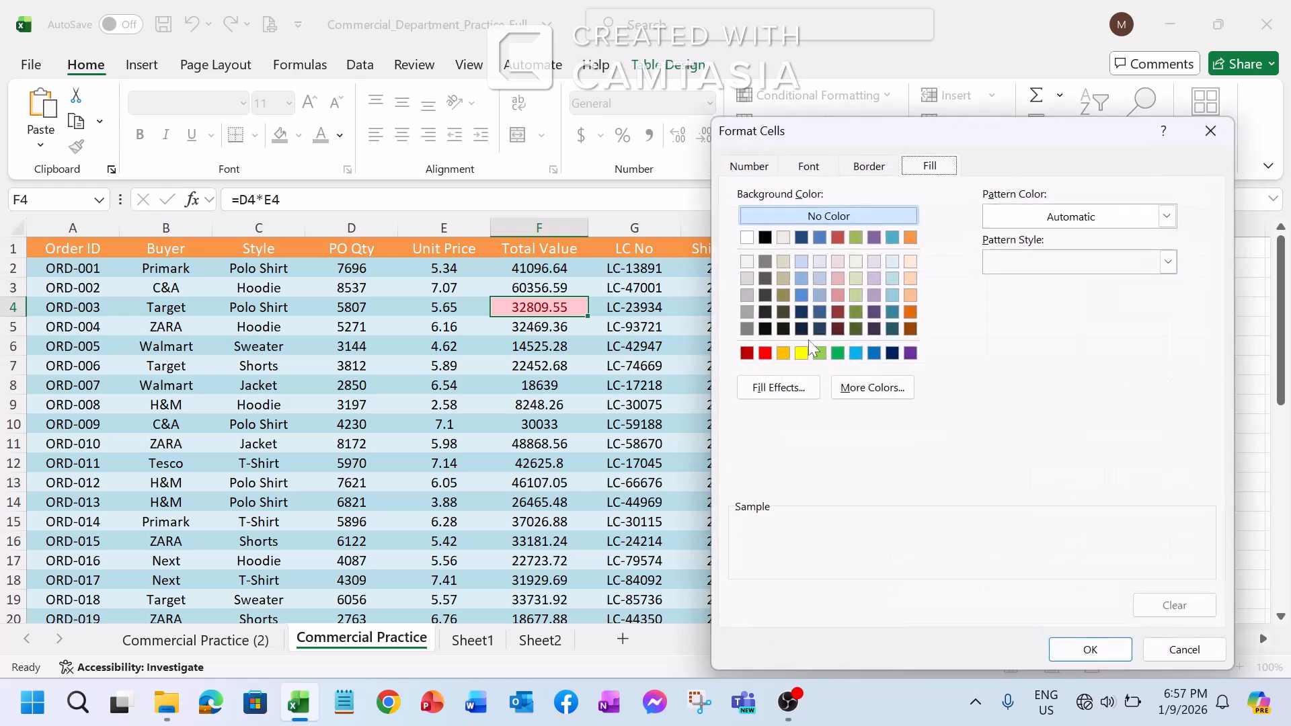
{"action": "left_click", "coordinate": [800, 353]}
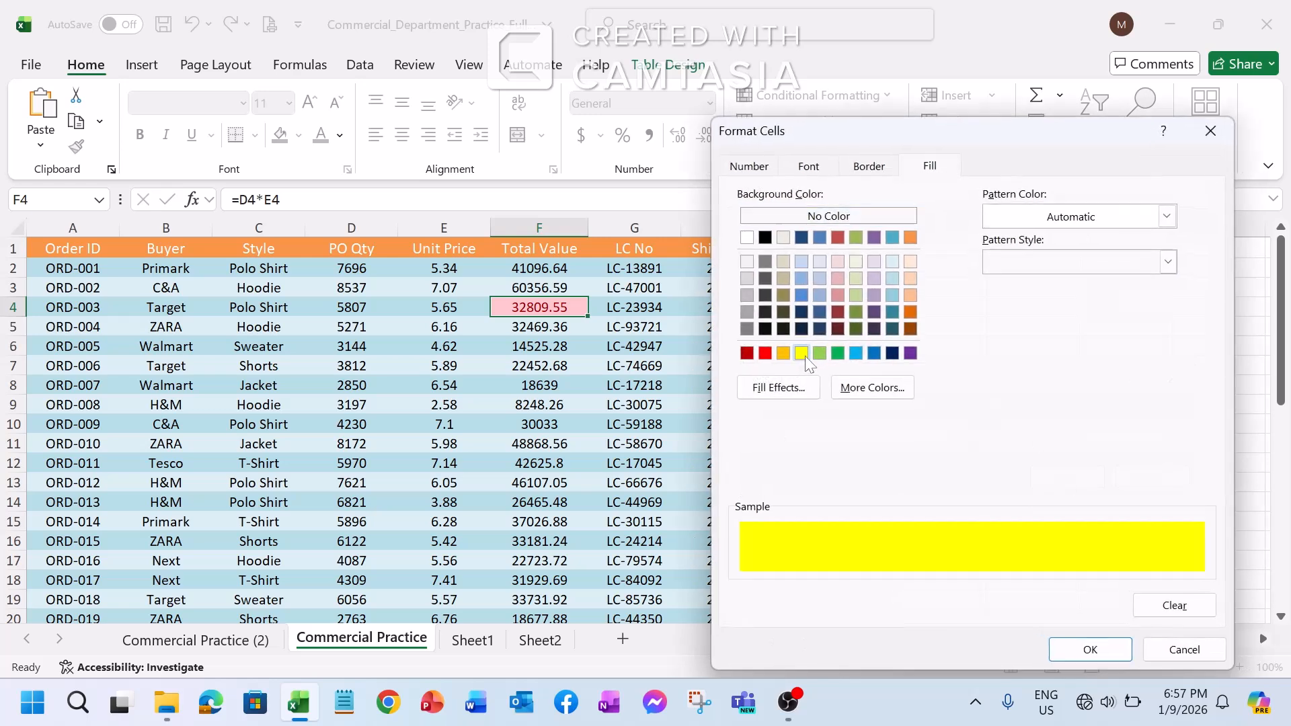
{"action": "left_click", "coordinate": [1090, 650]}
{"action": "left_click", "coordinate": [1069, 474]}
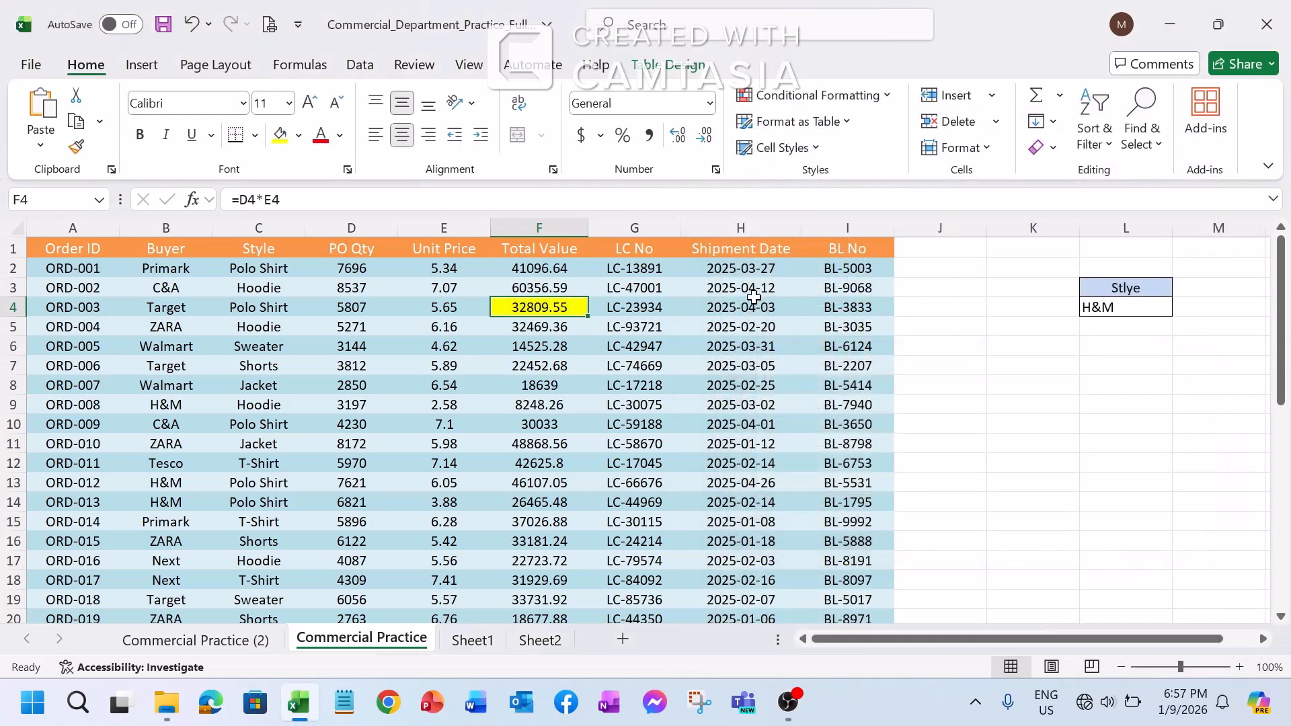
{"action": "scroll", "coordinate": [753, 296], "scroll_direction": "down", "scroll_amount": 2}
{"action": "scroll", "coordinate": [753, 298], "scroll_direction": "down", "scroll_amount": 4}
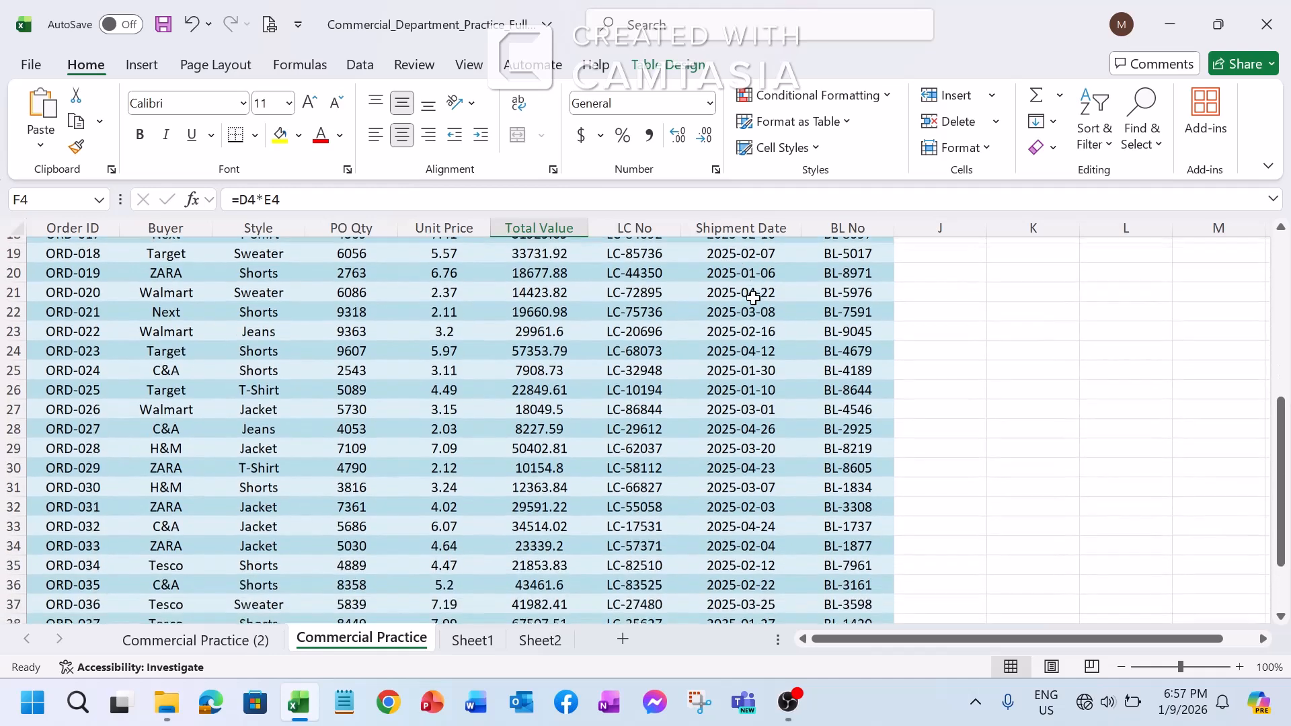
{"action": "scroll", "coordinate": [753, 295], "scroll_direction": "up", "scroll_amount": 6}
{"action": "left_click", "coordinate": [652, 343]}
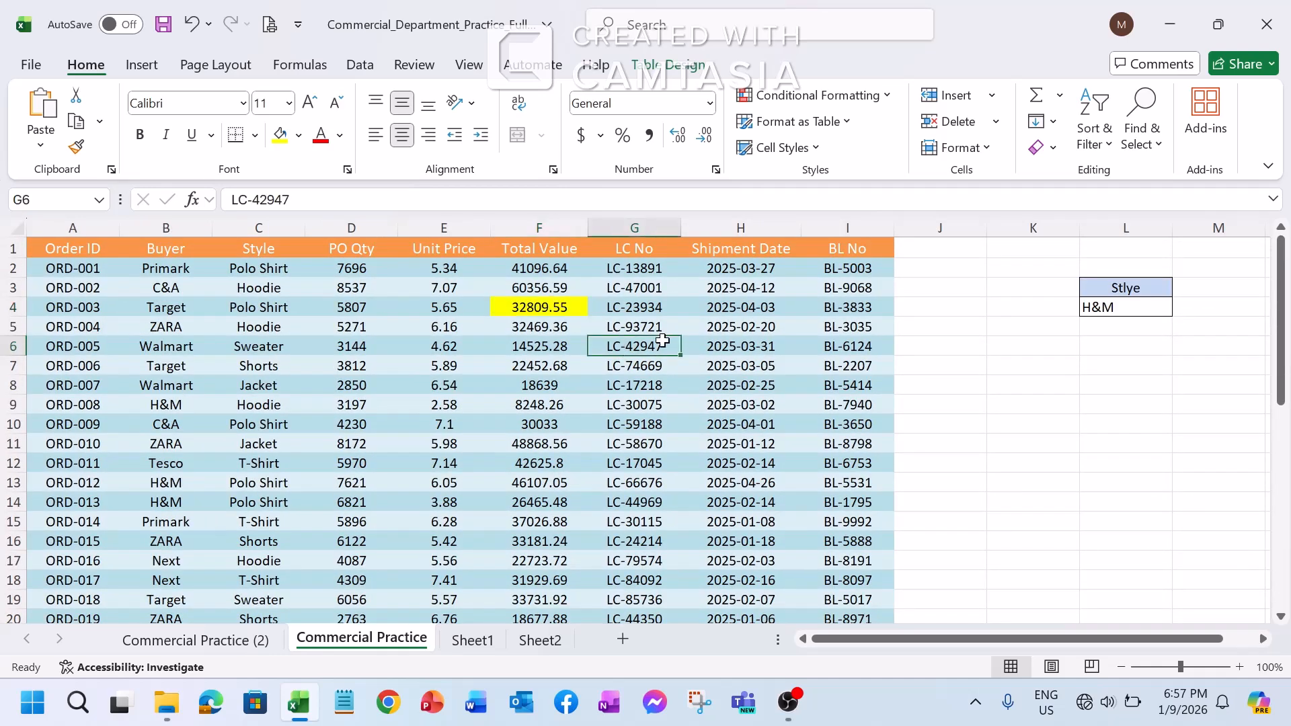
Clear the single-cell Less Than highlighting by removing conditional formatting rules from the entire sheet
{"action": "left_click", "coordinate": [539, 268]}
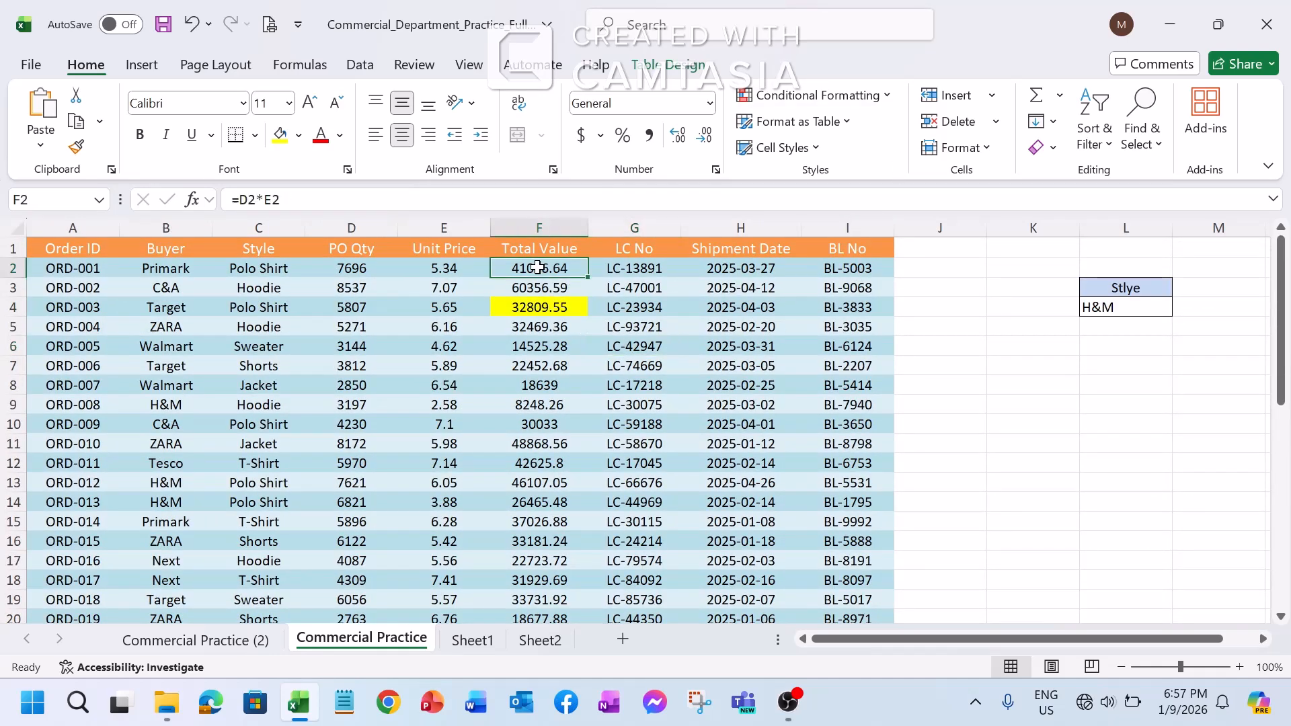
{"action": "left_click", "coordinate": [547, 347]}
{"action": "left_click", "coordinate": [540, 270]}
{"action": "left_click", "coordinate": [888, 104]}
{"action": "mouse_move", "coordinate": [812, 364]}
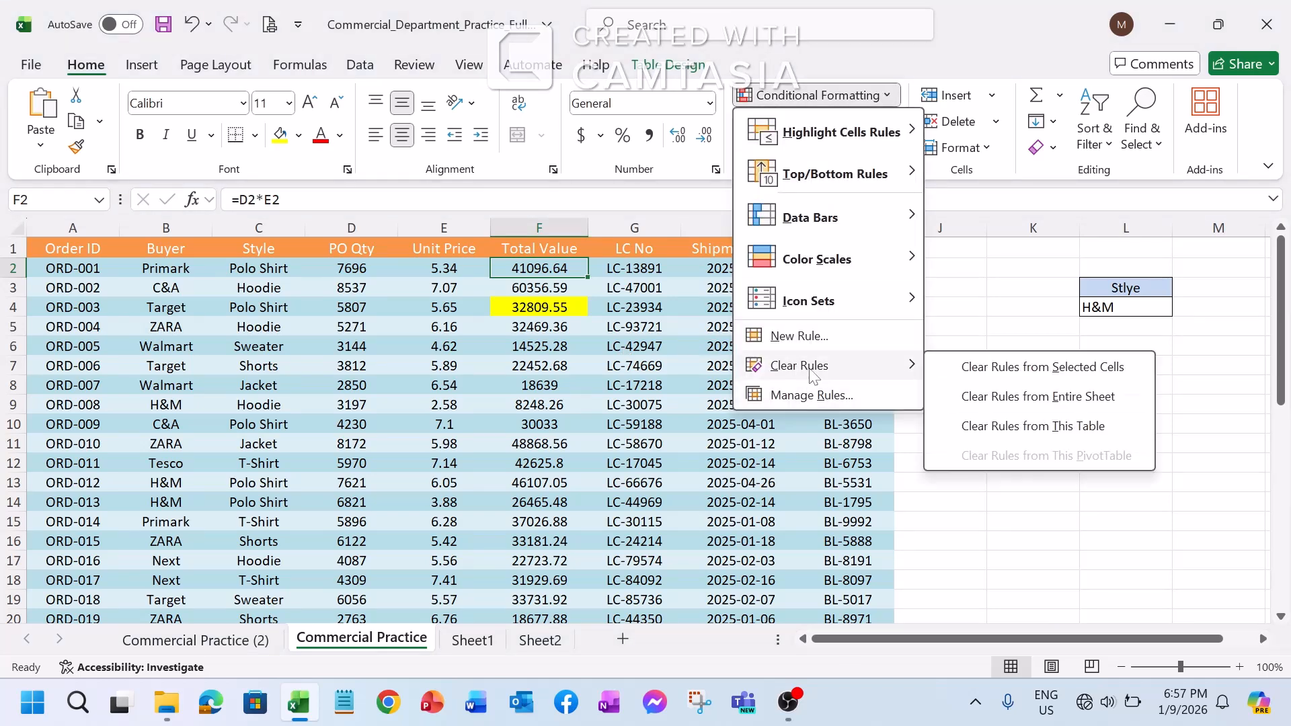
{"action": "left_click", "coordinate": [1046, 398]}
{"action": "left_click", "coordinate": [626, 402]}
Set up a Less Than highlight rule with a threshold of 40000 for all Total Value cells, F2 through F41
{"action": "left_click", "coordinate": [540, 271]}
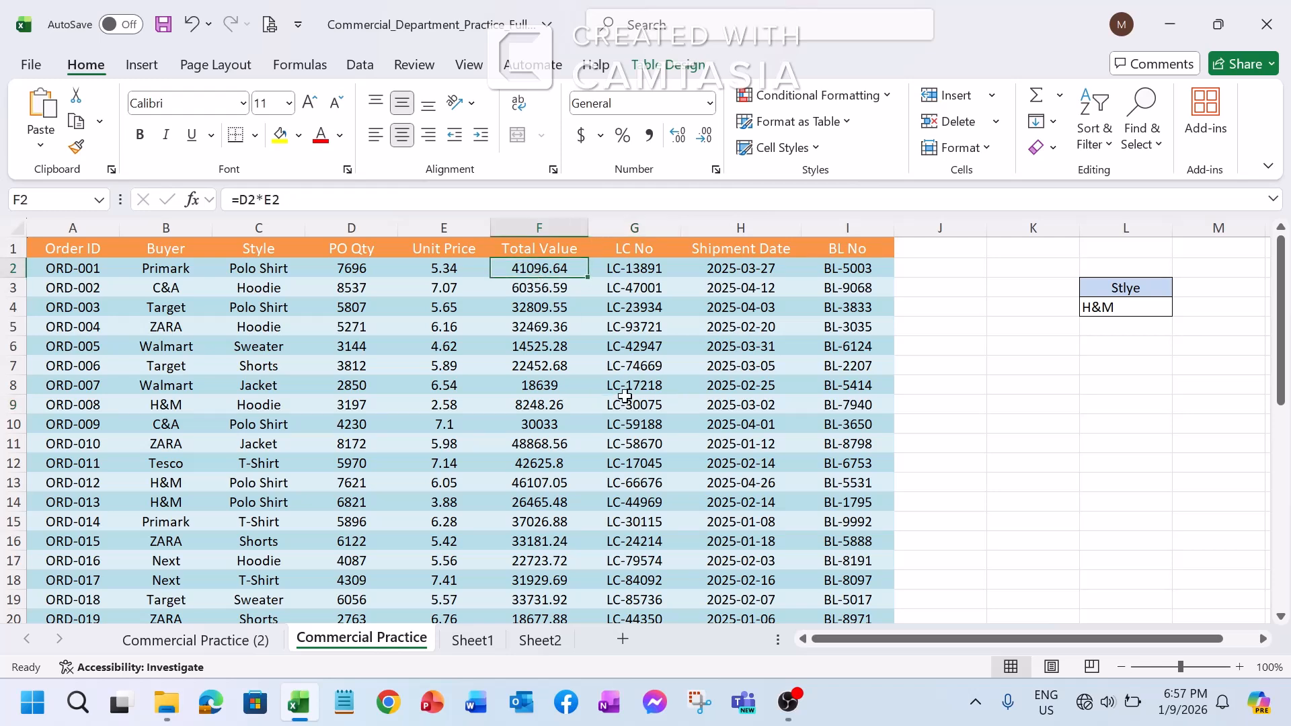
{"action": "key", "text": "ctrl+shift+Down"}
{"action": "scroll", "coordinate": [614, 417], "scroll_direction": "down", "scroll_amount": 5}
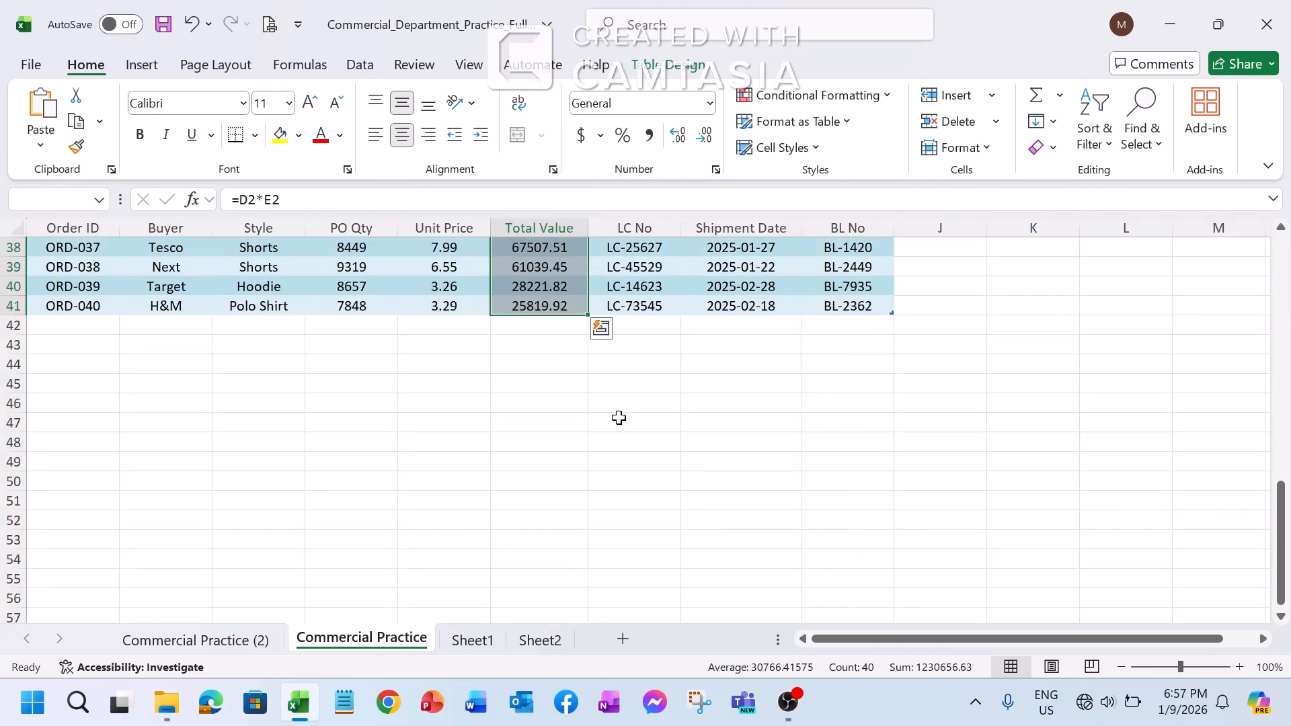
{"action": "scroll", "coordinate": [619, 417], "scroll_direction": "up", "scroll_amount": 11}
{"action": "scroll", "coordinate": [619, 418], "scroll_direction": "up", "scroll_amount": 2}
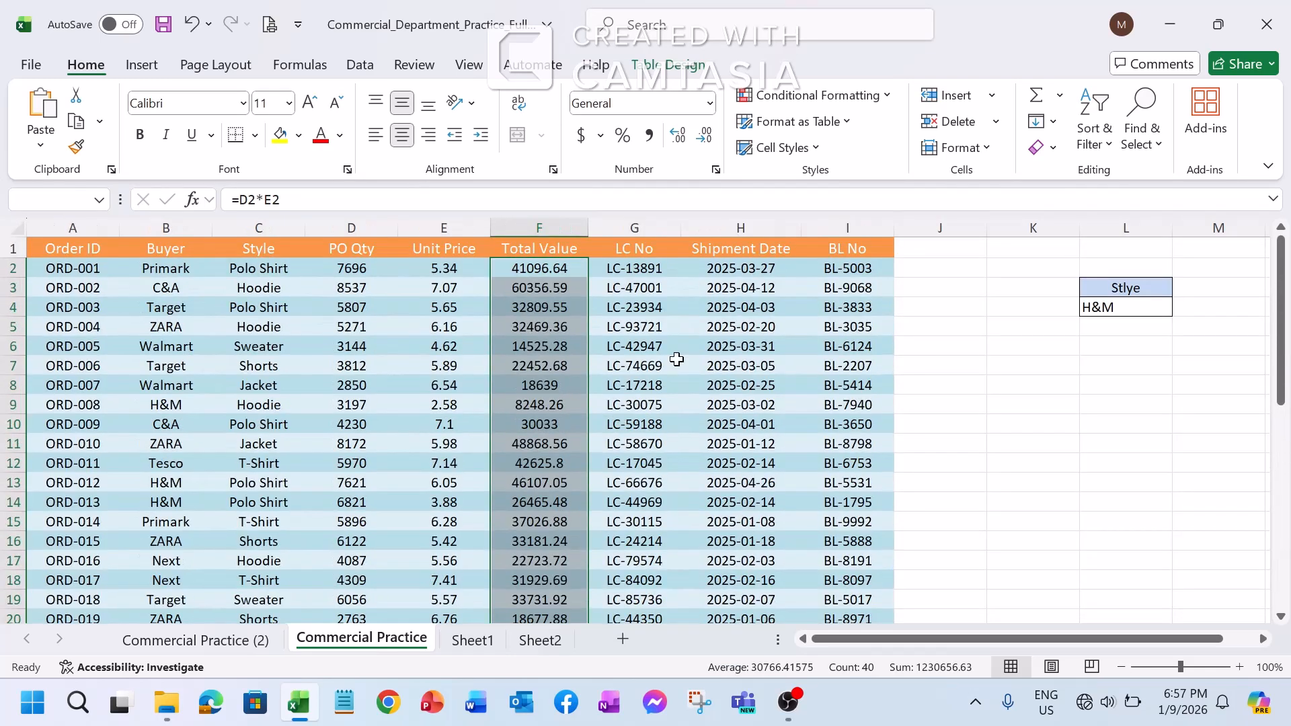
{"action": "left_click", "coordinate": [888, 94]}
{"action": "mouse_move", "coordinate": [867, 132]}
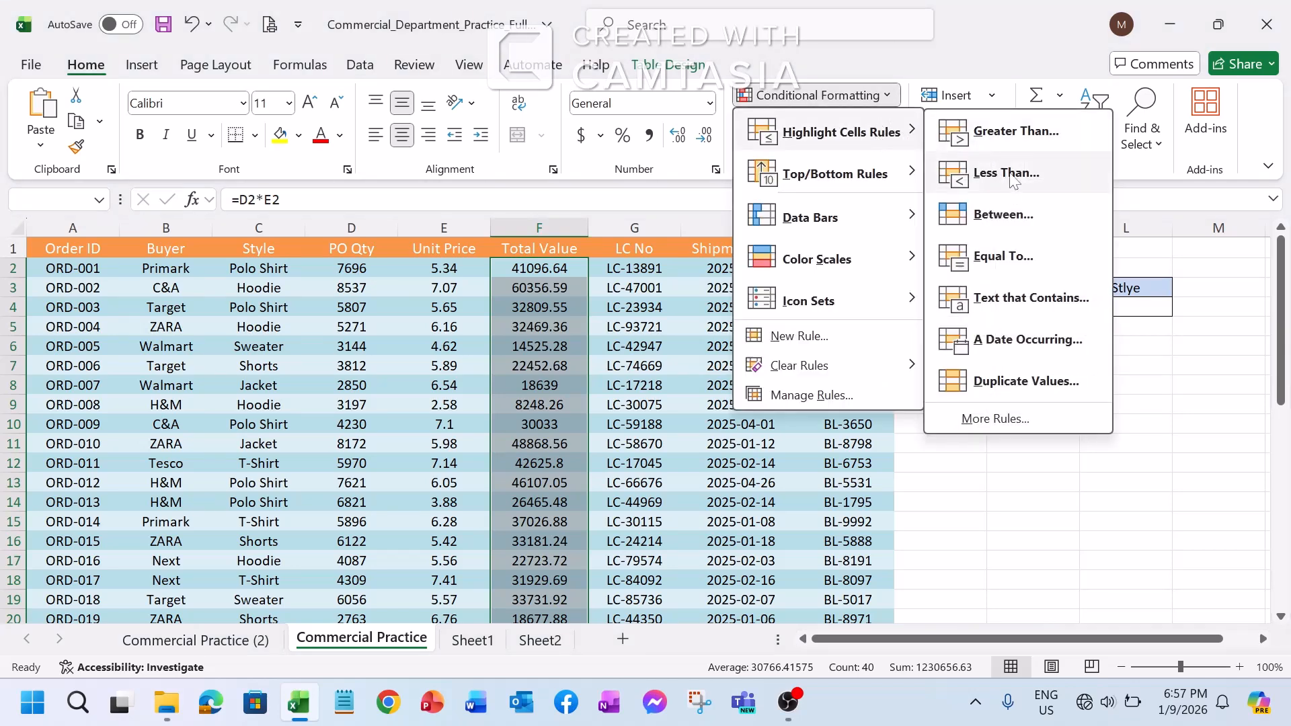
{"action": "left_click", "coordinate": [1013, 174]}
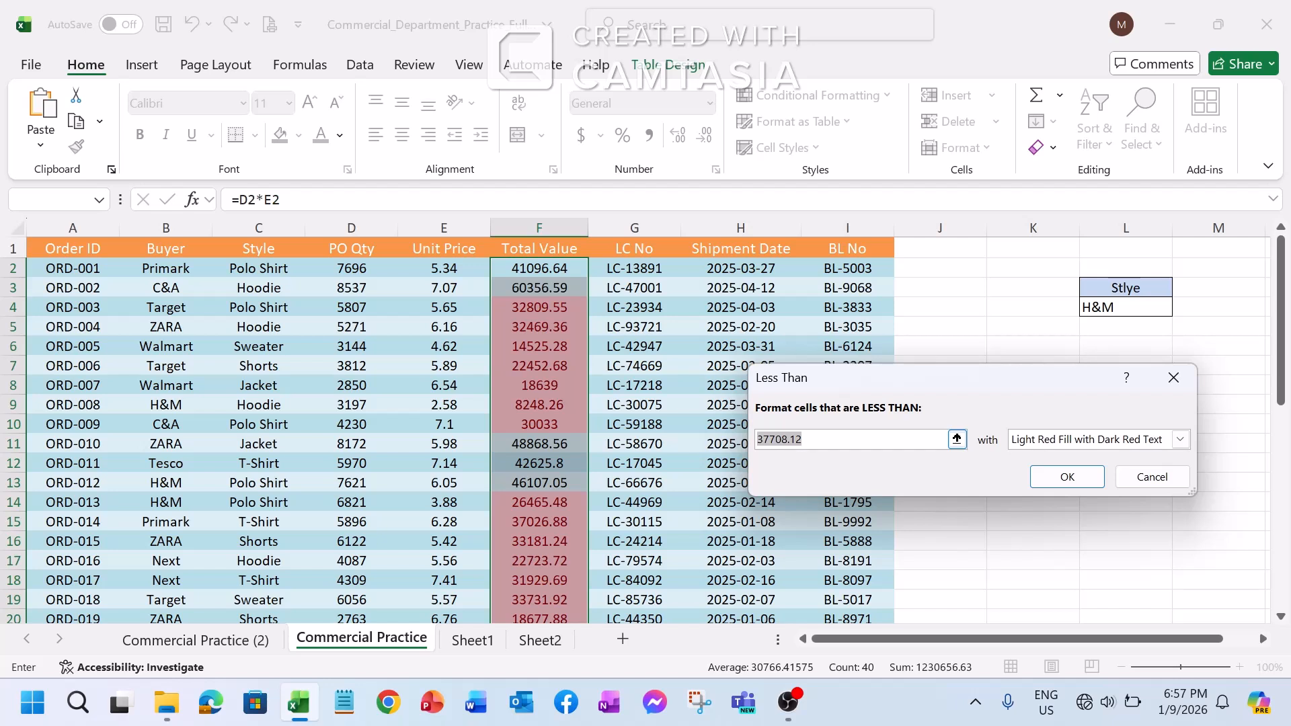
{"action": "type", "text": "40000"}
Give the Less Than rule a custom format with a yellow fill, apply it, and review the Total Value column
{"action": "left_click", "coordinate": [1178, 440]}
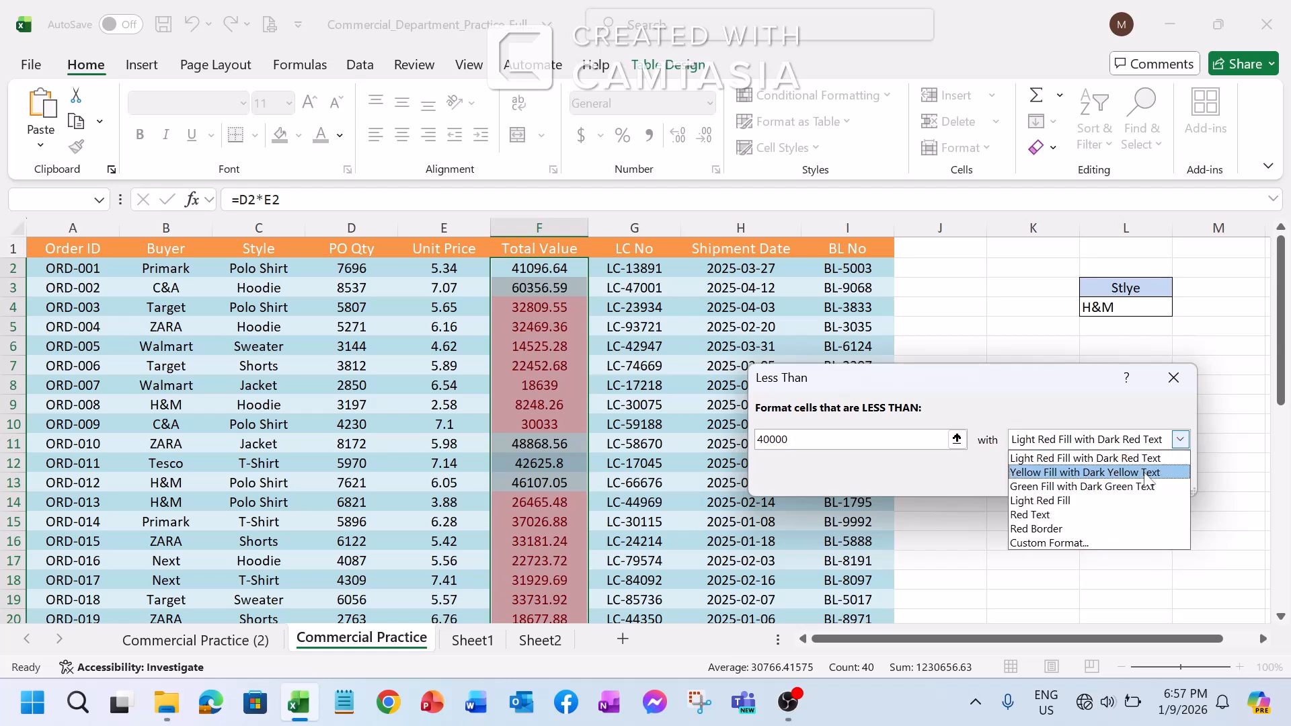
{"action": "left_click", "coordinate": [1052, 548]}
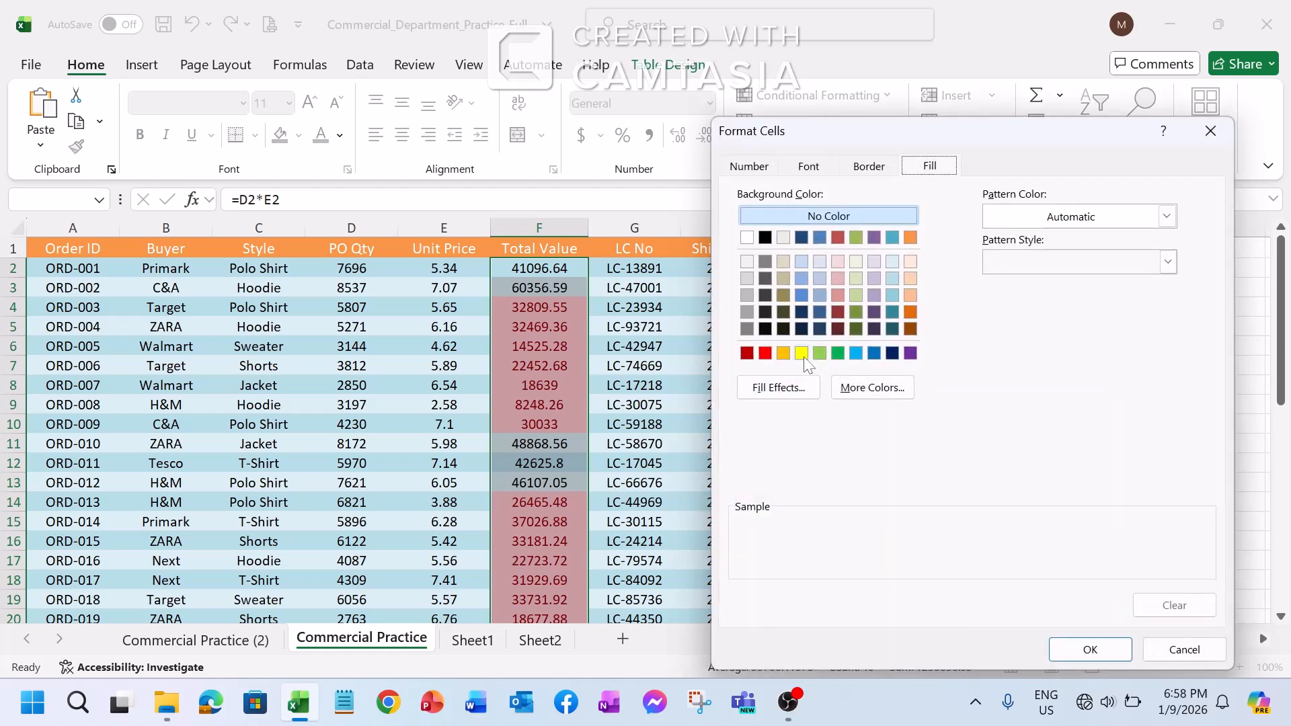
{"action": "left_click", "coordinate": [801, 352]}
{"action": "left_click", "coordinate": [1075, 647]}
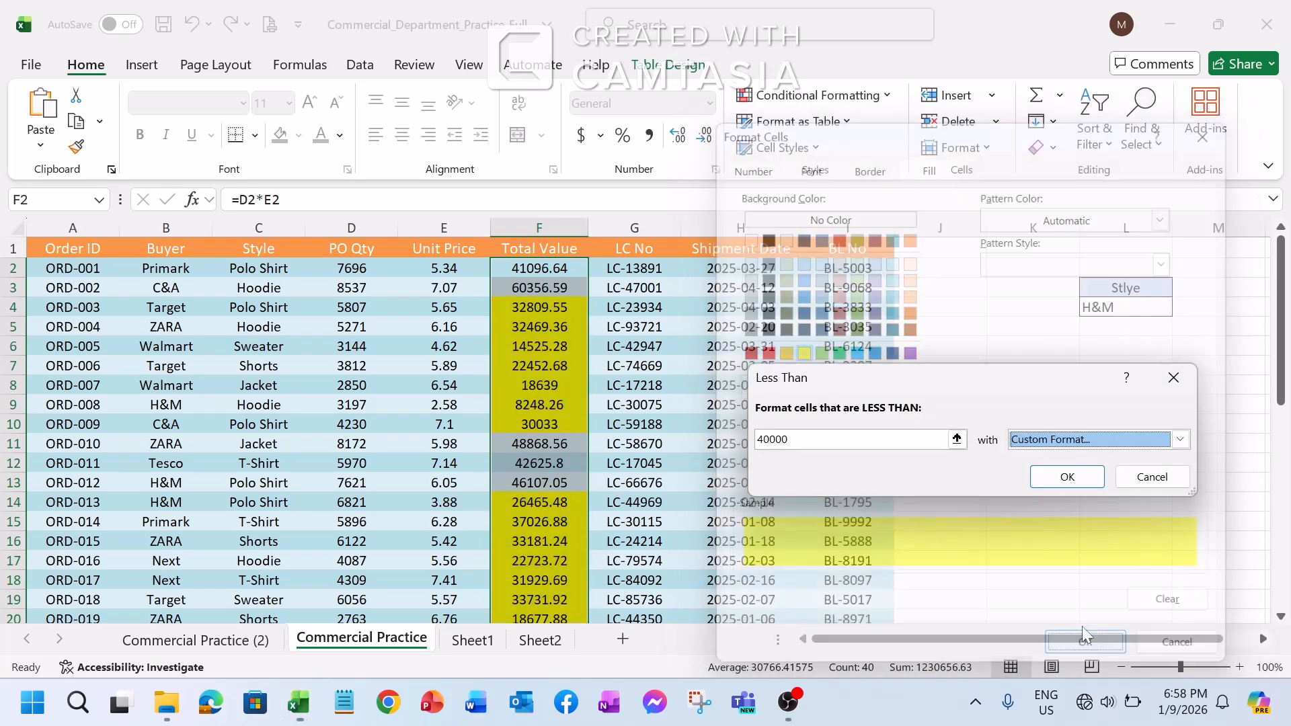
{"action": "left_click", "coordinate": [1054, 475]}
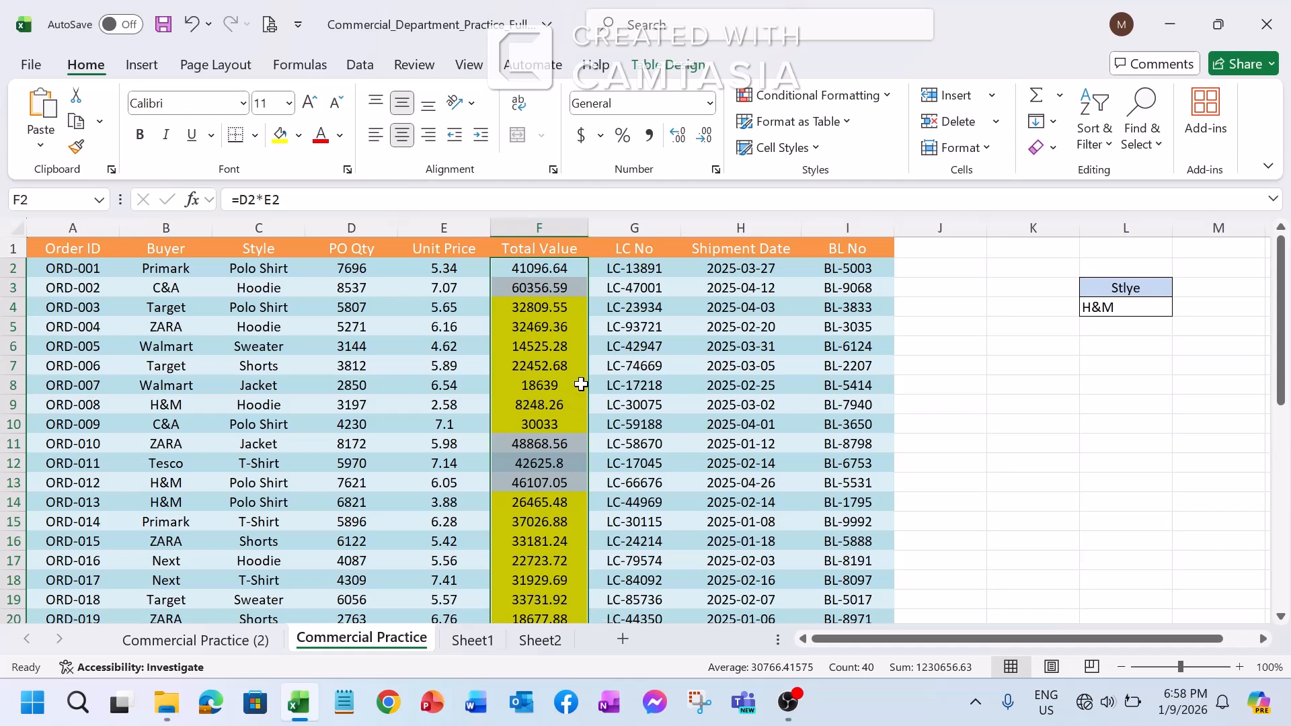
{"action": "left_click", "coordinate": [581, 365]}
{"action": "scroll", "coordinate": [567, 348], "scroll_direction": "down", "scroll_amount": 5}
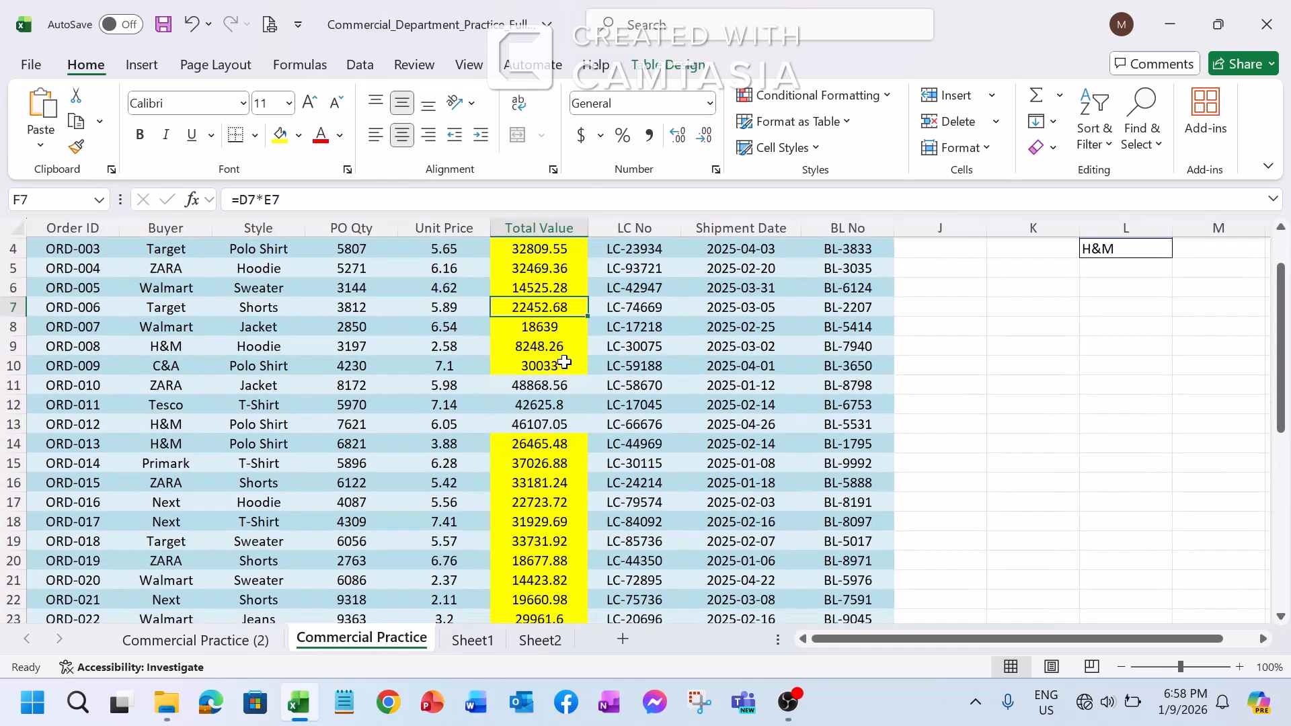
{"action": "scroll", "coordinate": [564, 363], "scroll_direction": "down", "scroll_amount": 10}
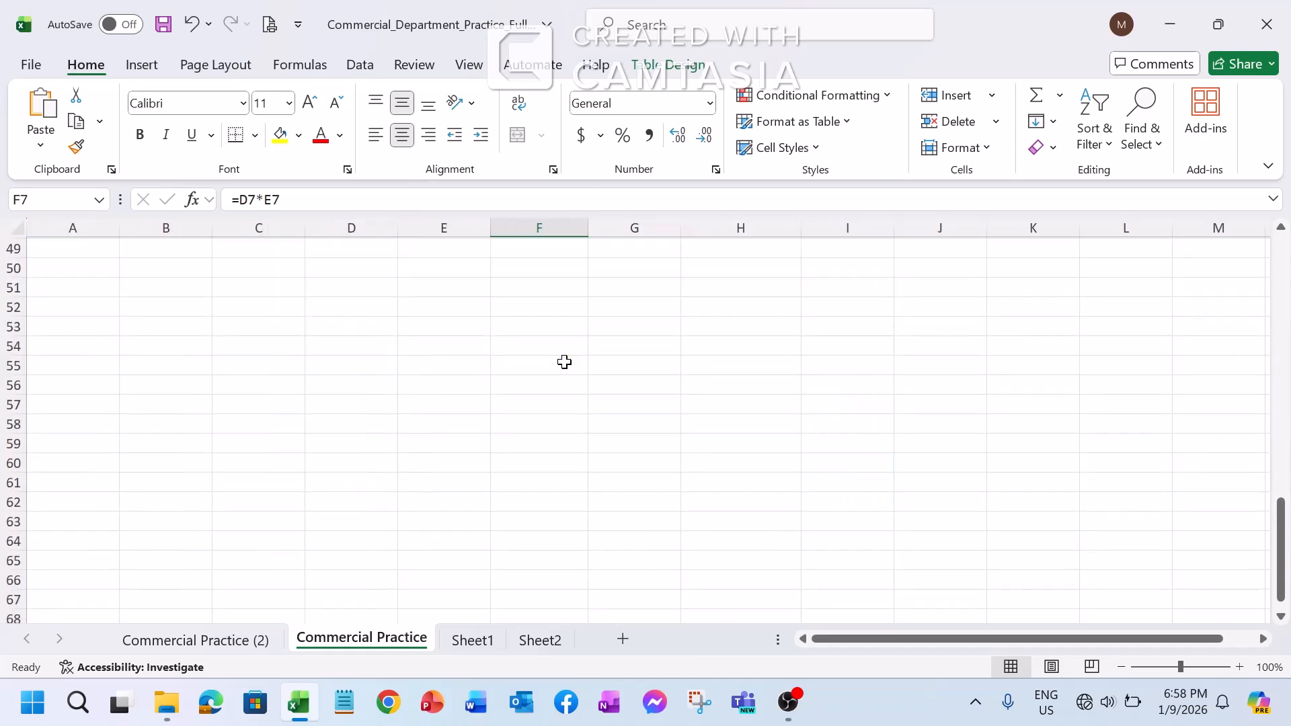
{"action": "scroll", "coordinate": [564, 363], "scroll_direction": "up", "scroll_amount": 16}
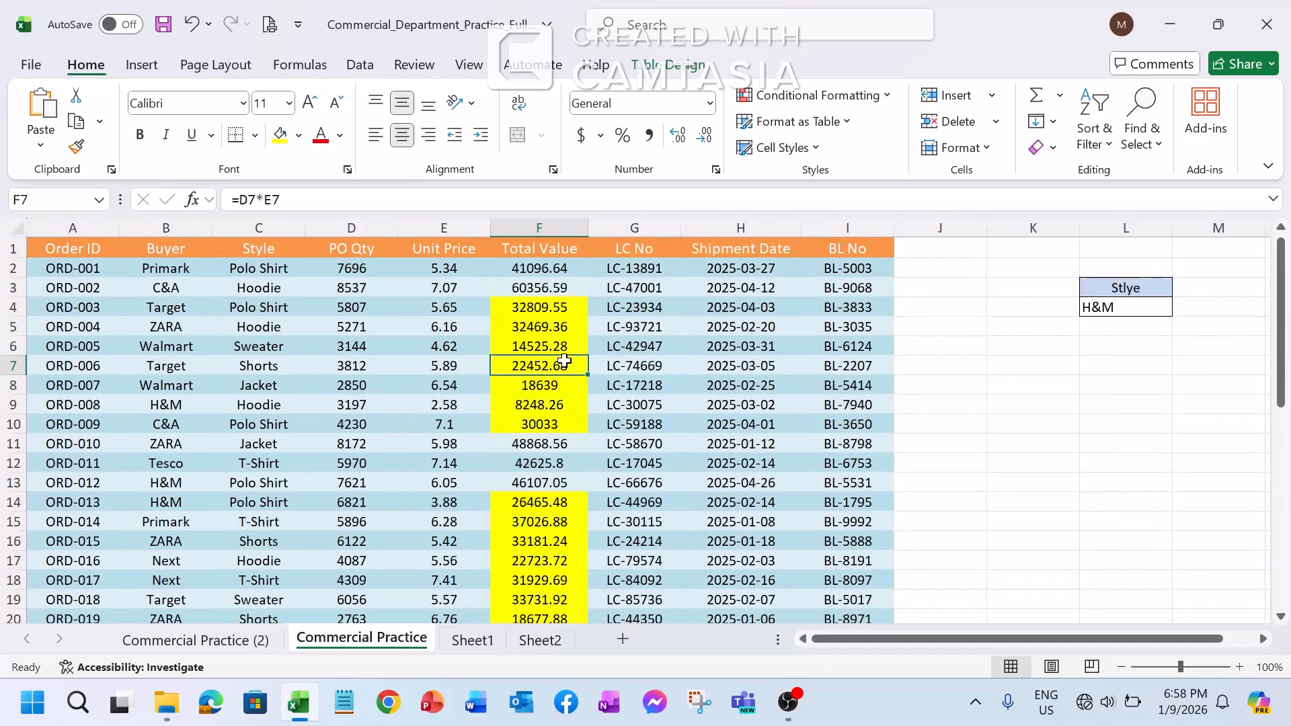
Clear the conditional formatting rules from the entire sheet
{"action": "left_click", "coordinate": [543, 270]}
{"action": "left_click", "coordinate": [817, 94]}
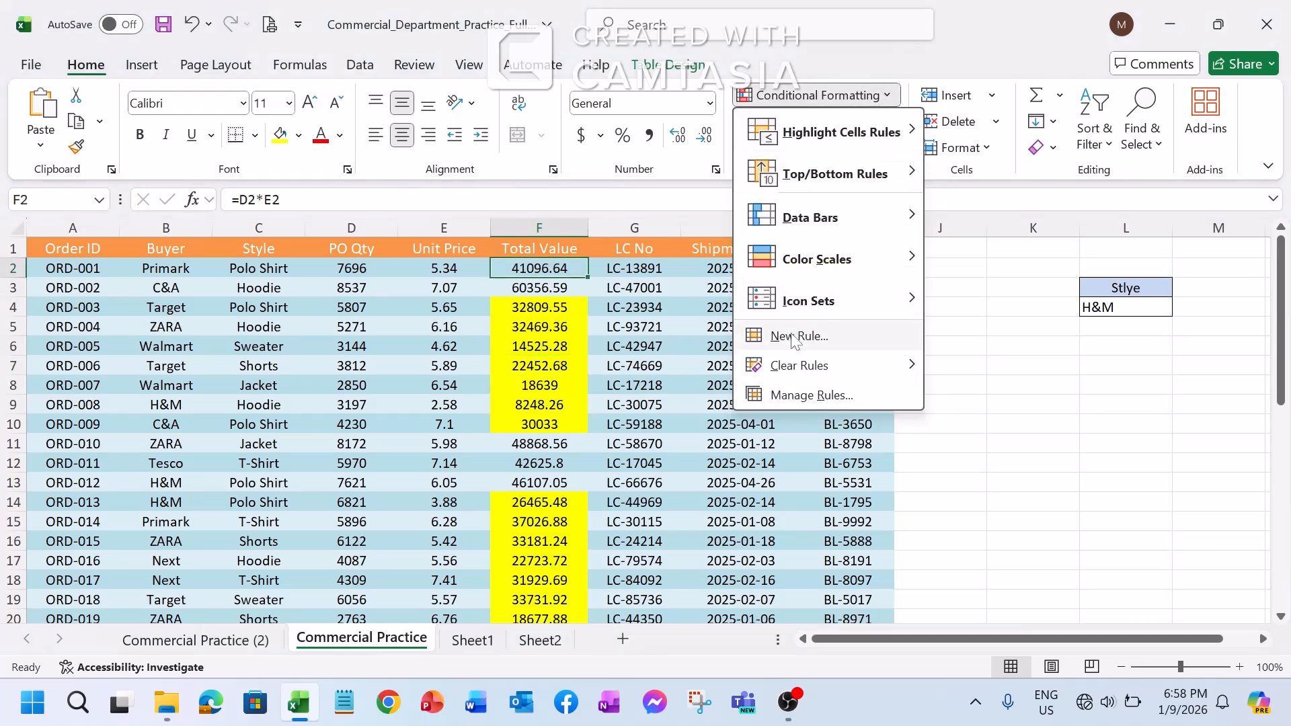
{"action": "mouse_move", "coordinate": [773, 366]}
{"action": "left_click", "coordinate": [1028, 397]}
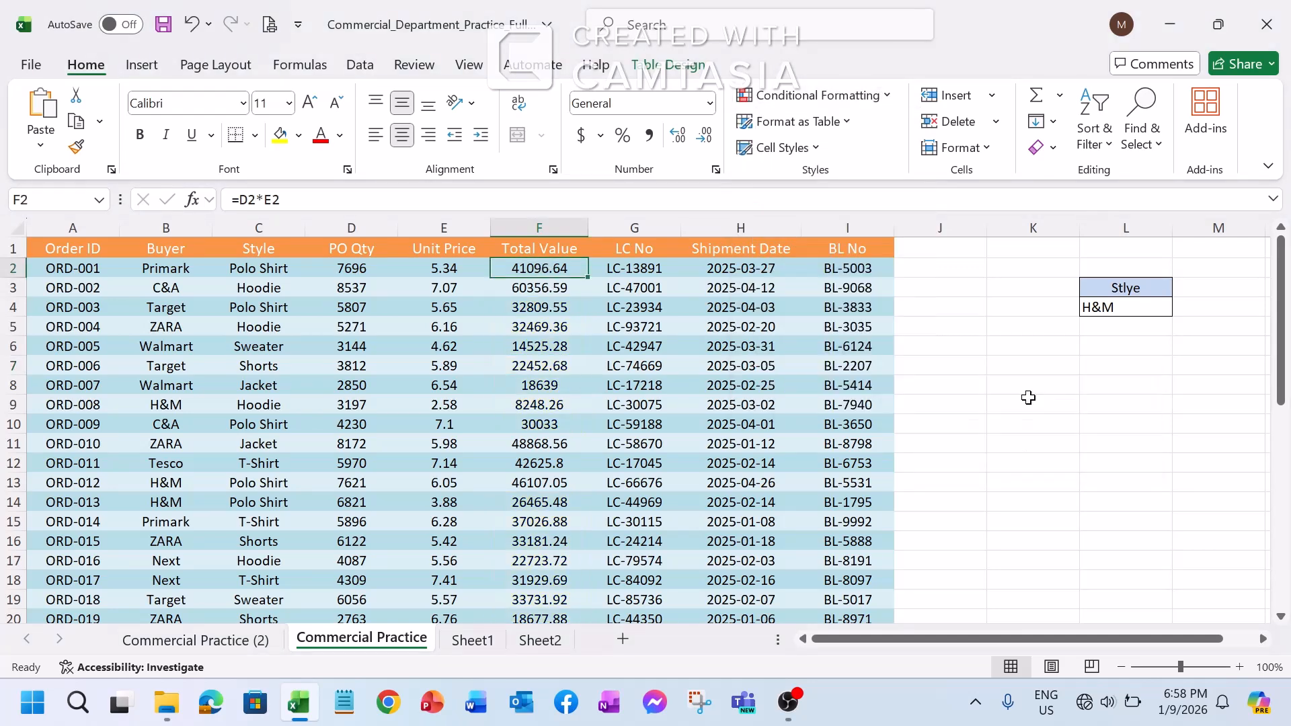
{"action": "left_click", "coordinate": [645, 401]}
Start a Between highlight rule for Total Value cells F2 through F41 with a lower limit of 20000
{"action": "left_click", "coordinate": [527, 279]}
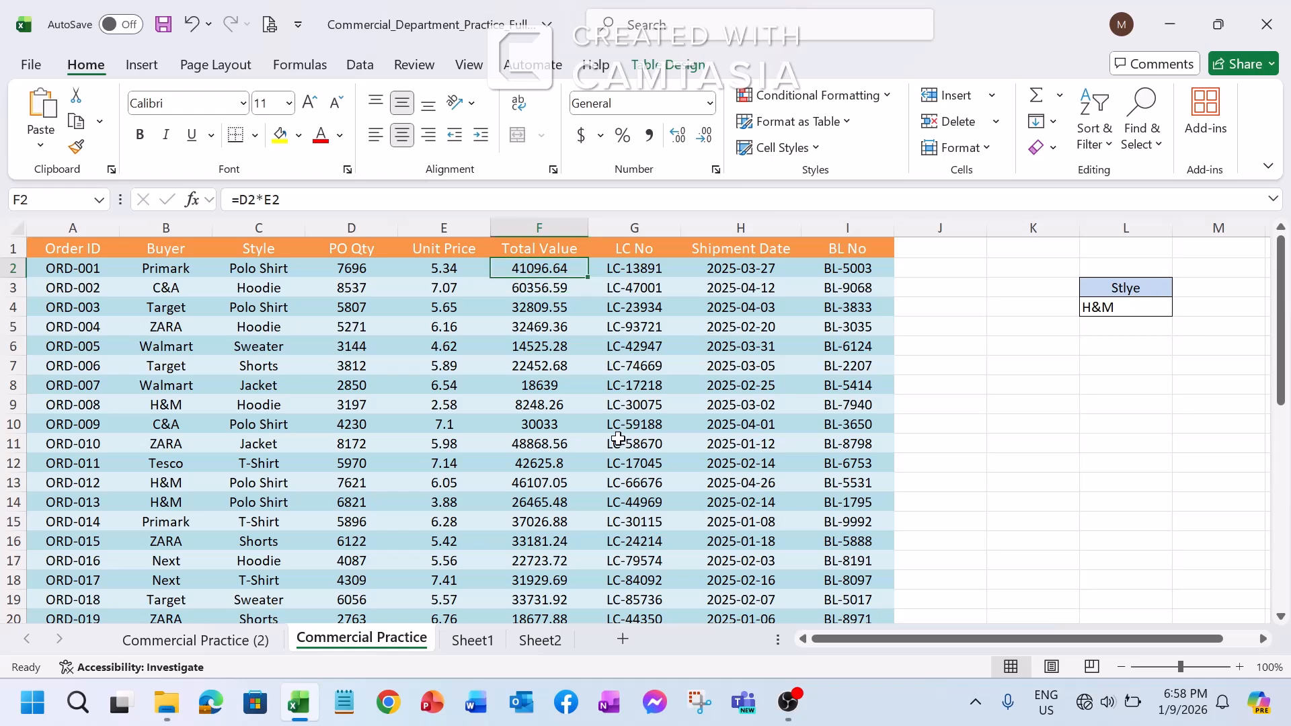
{"action": "key", "text": "ctrl+shift+Down"}
{"action": "scroll", "coordinate": [617, 438], "scroll_direction": "up", "scroll_amount": 7}
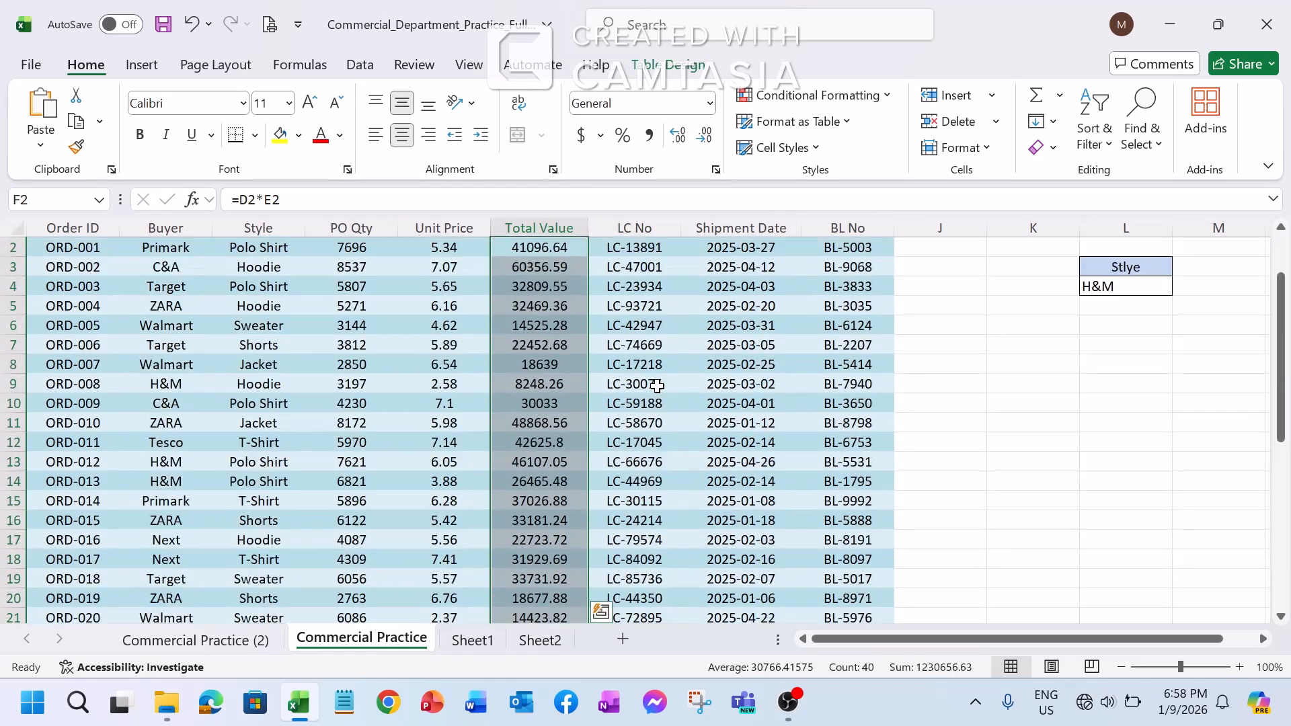
{"action": "left_click", "coordinate": [887, 96]}
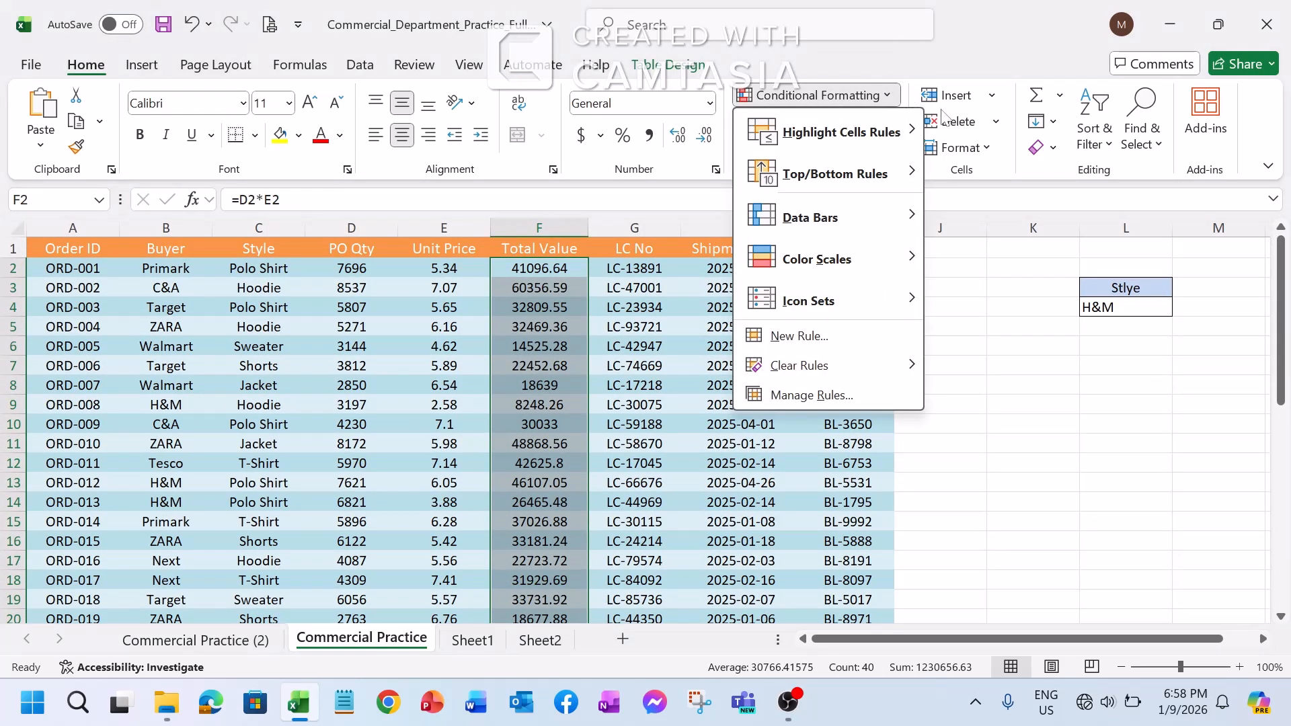
{"action": "mouse_move", "coordinate": [901, 132]}
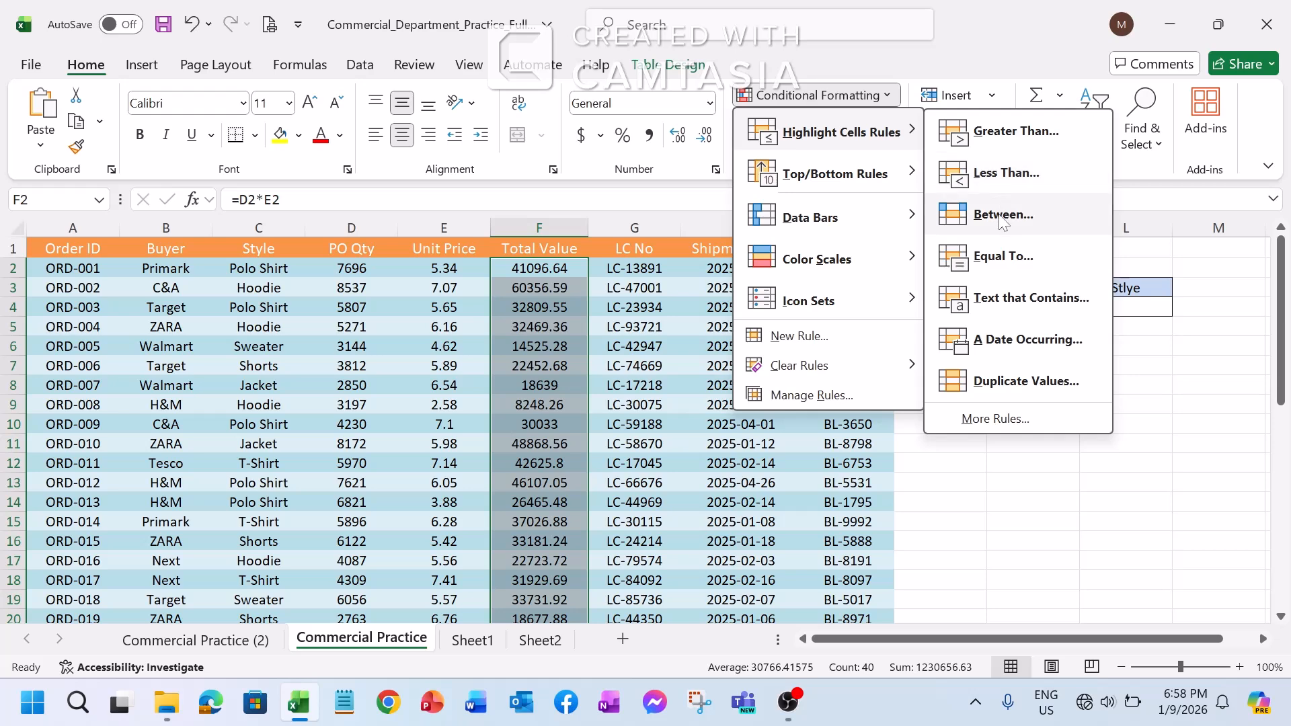
{"action": "left_click", "coordinate": [1002, 215]}
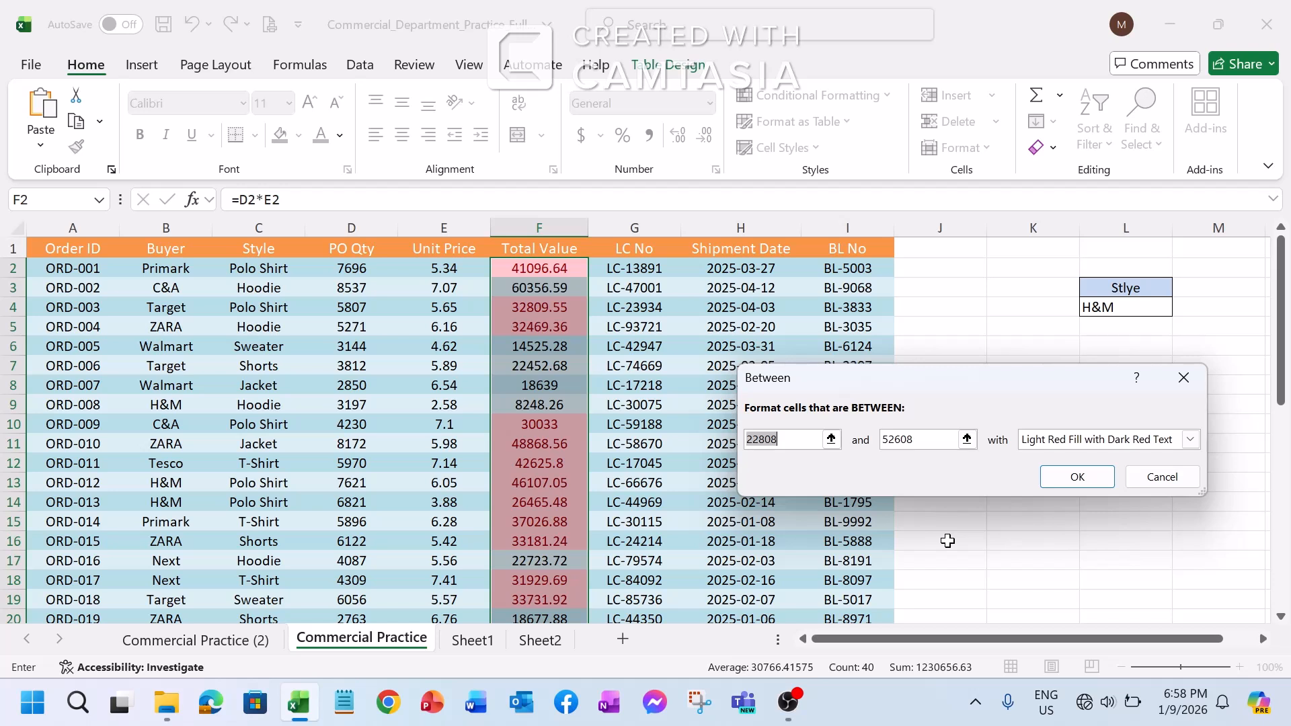
{"action": "type", "text": "20000"}
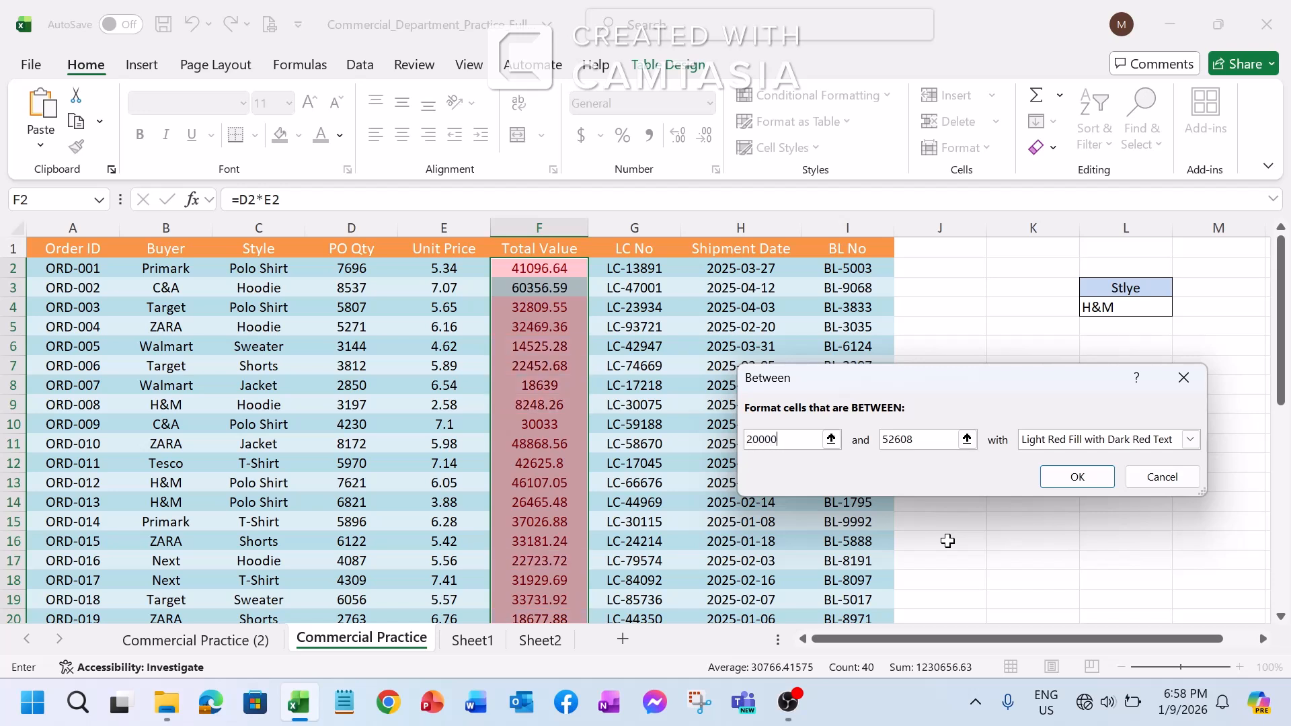
Set the Between rule's upper limit to 40000 and check the highlighting preview down the Total Value column
{"action": "left_click", "coordinate": [941, 440]}
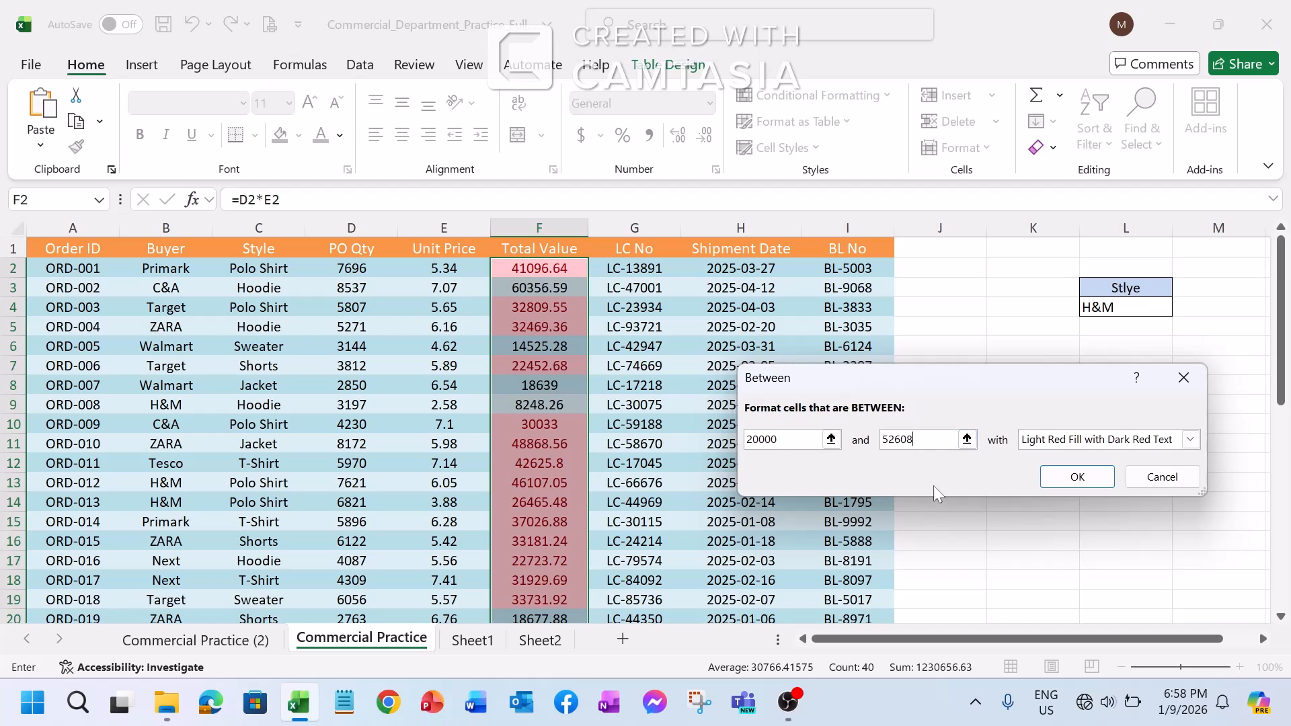
{"action": "key", "text": "BackSpace"}
{"action": "key", "text": "BackSpace"}
{"action": "key", "text": "BackSpace"}
{"action": "key", "text": "BackSpace"}
{"action": "key", "text": "BackSpace"}
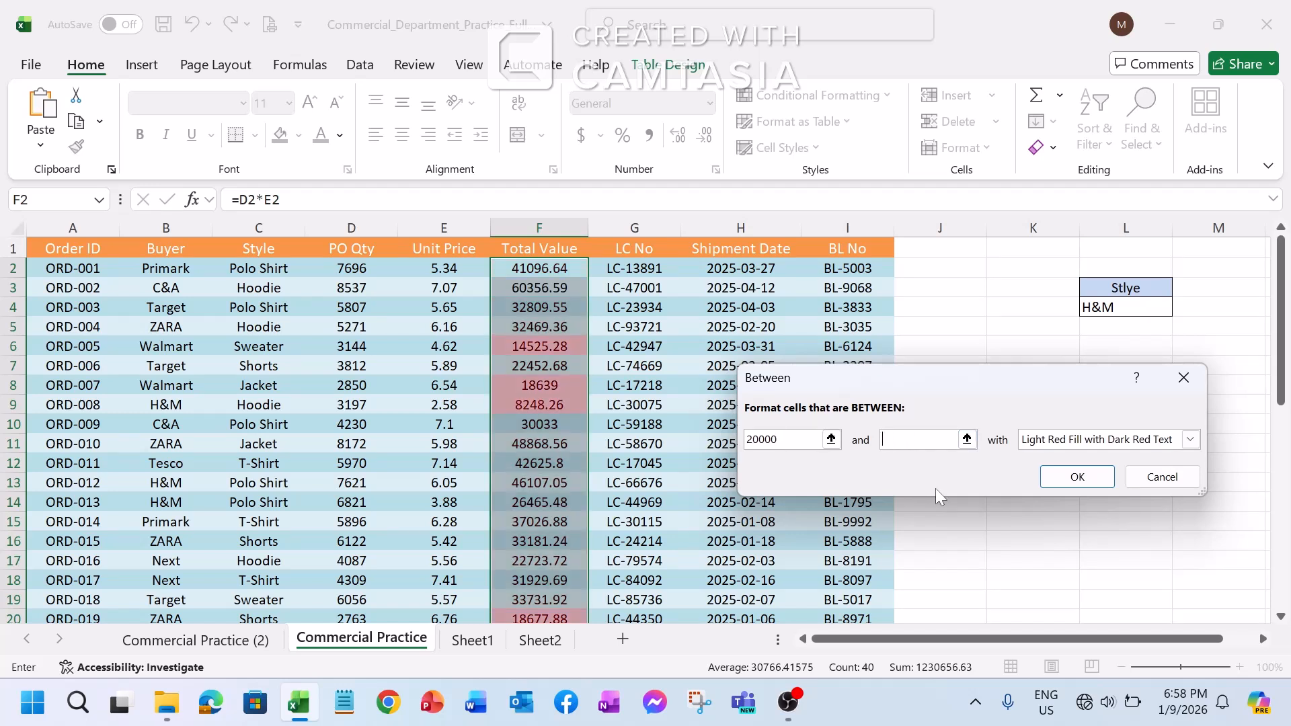
{"action": "type", "text": "40000"}
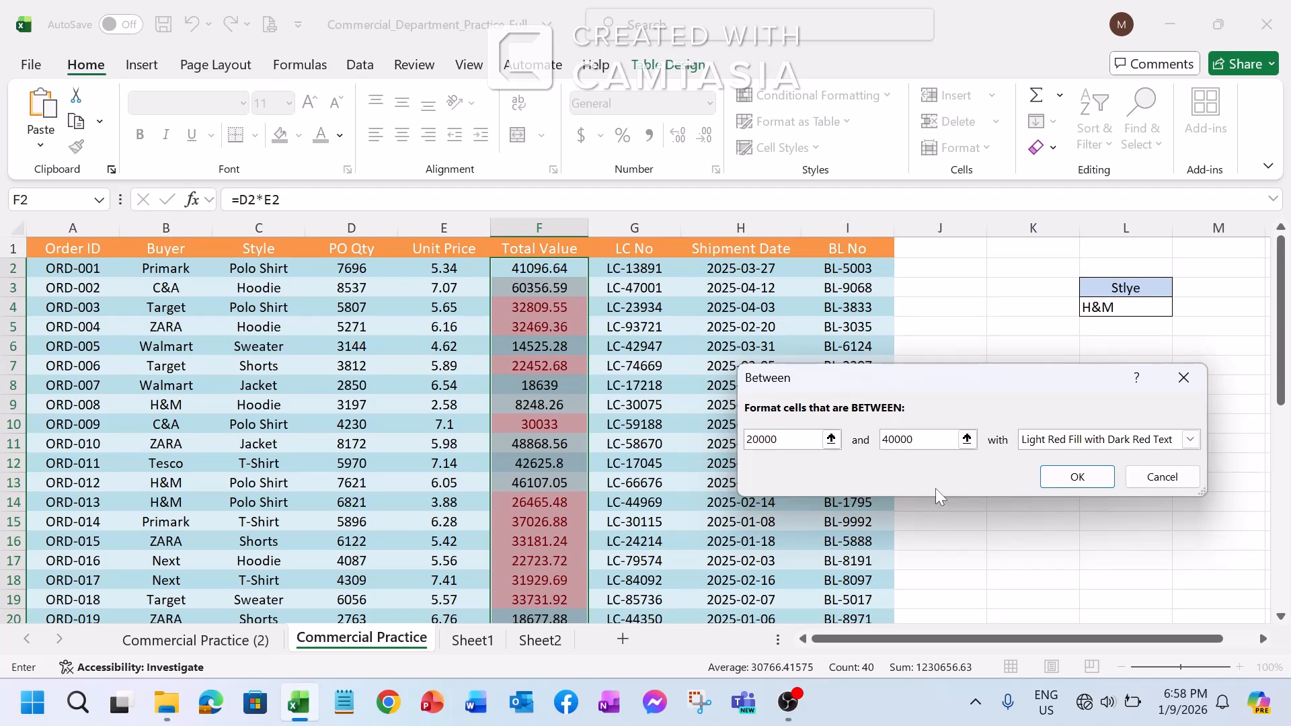
{"action": "scroll", "coordinate": [568, 390], "scroll_direction": "down", "scroll_amount": 8}
{"action": "scroll", "coordinate": [568, 389], "scroll_direction": "down", "scroll_amount": 4}
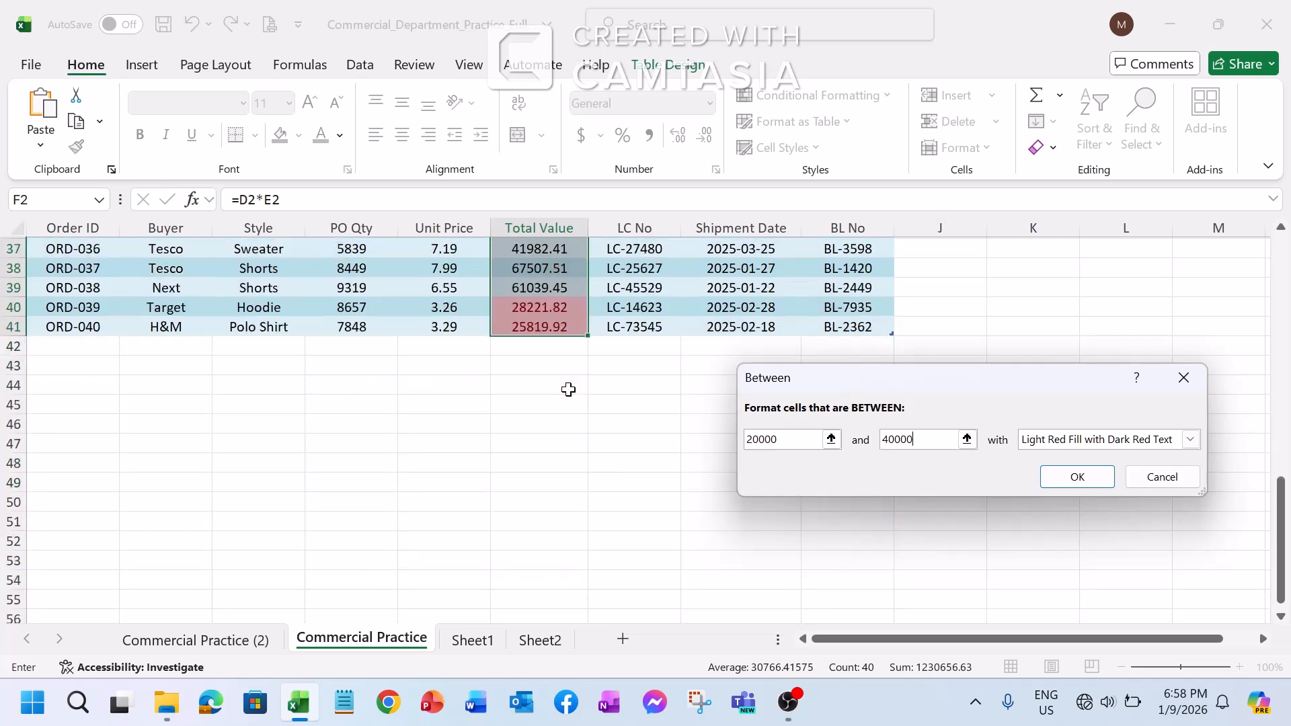
Review the Between rule's highlighting preview in the Total Value column and dismiss the rule without applying it
{"action": "scroll", "coordinate": [568, 390], "scroll_direction": "up", "scroll_amount": 4}
{"action": "scroll", "coordinate": [568, 389], "scroll_direction": "down", "scroll_amount": 2}
{"action": "scroll", "coordinate": [568, 389], "scroll_direction": "up", "scroll_amount": 10}
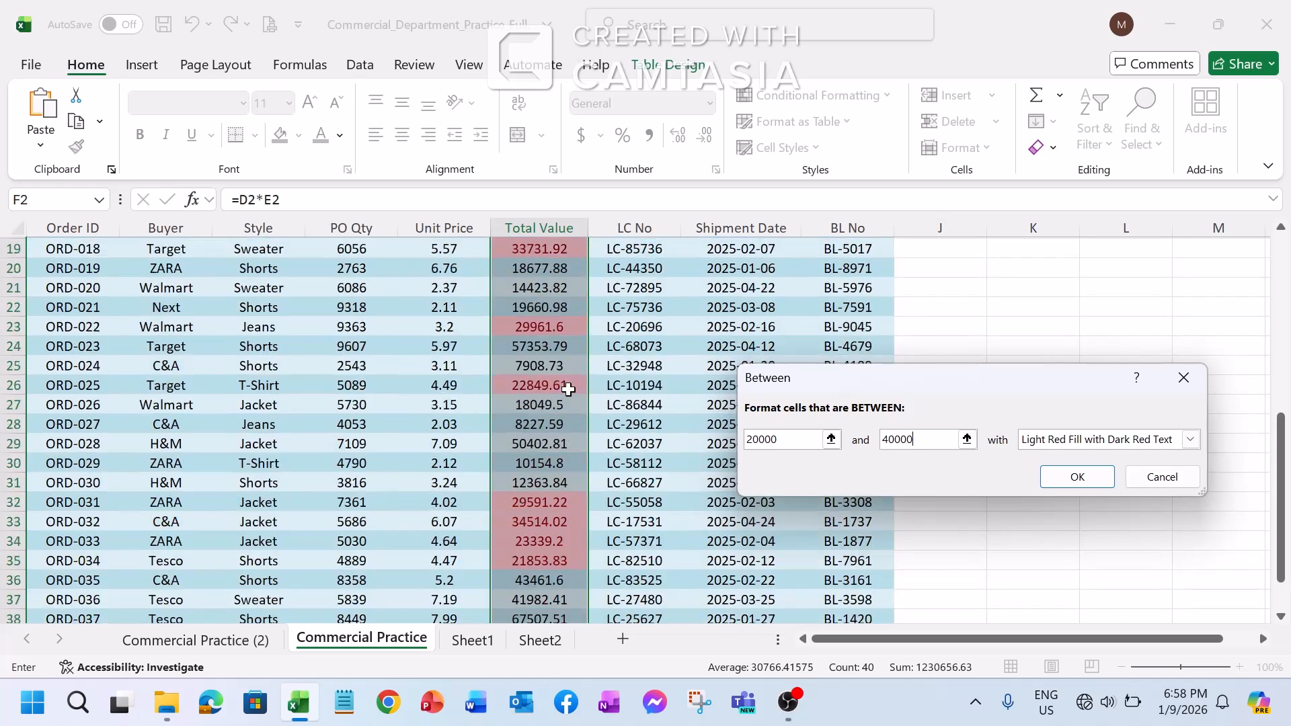
{"action": "left_click", "coordinate": [1184, 377]}
Start an Equal To highlight rule for the Total Value cells with the value 42625.8
{"action": "left_click", "coordinate": [887, 86]}
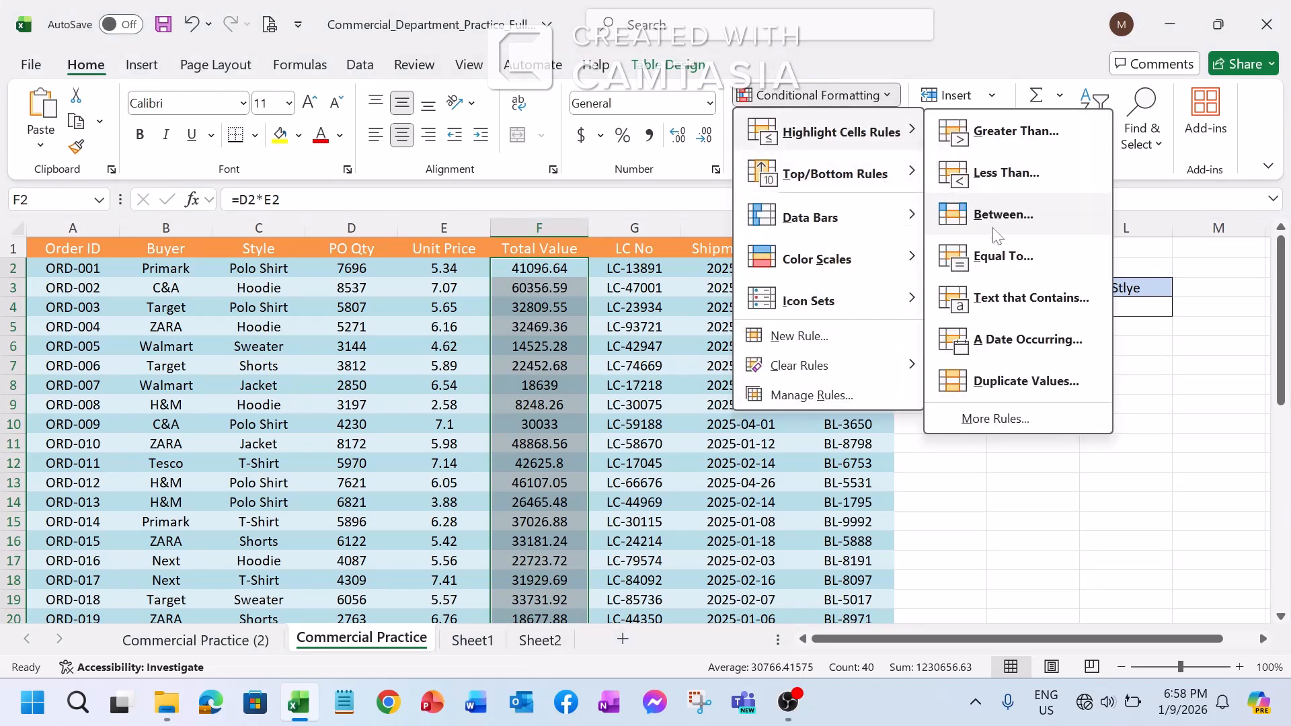
{"action": "left_click", "coordinate": [1000, 256]}
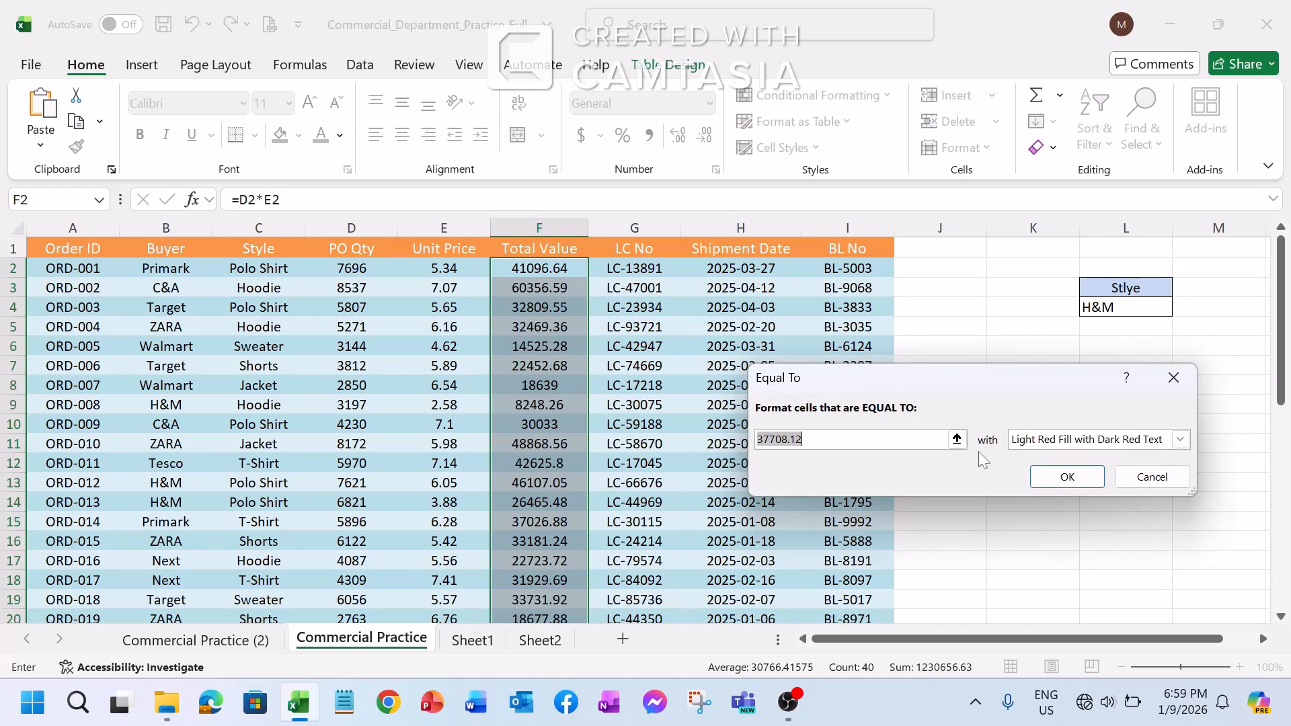
{"action": "type", "text": "42625.8"}
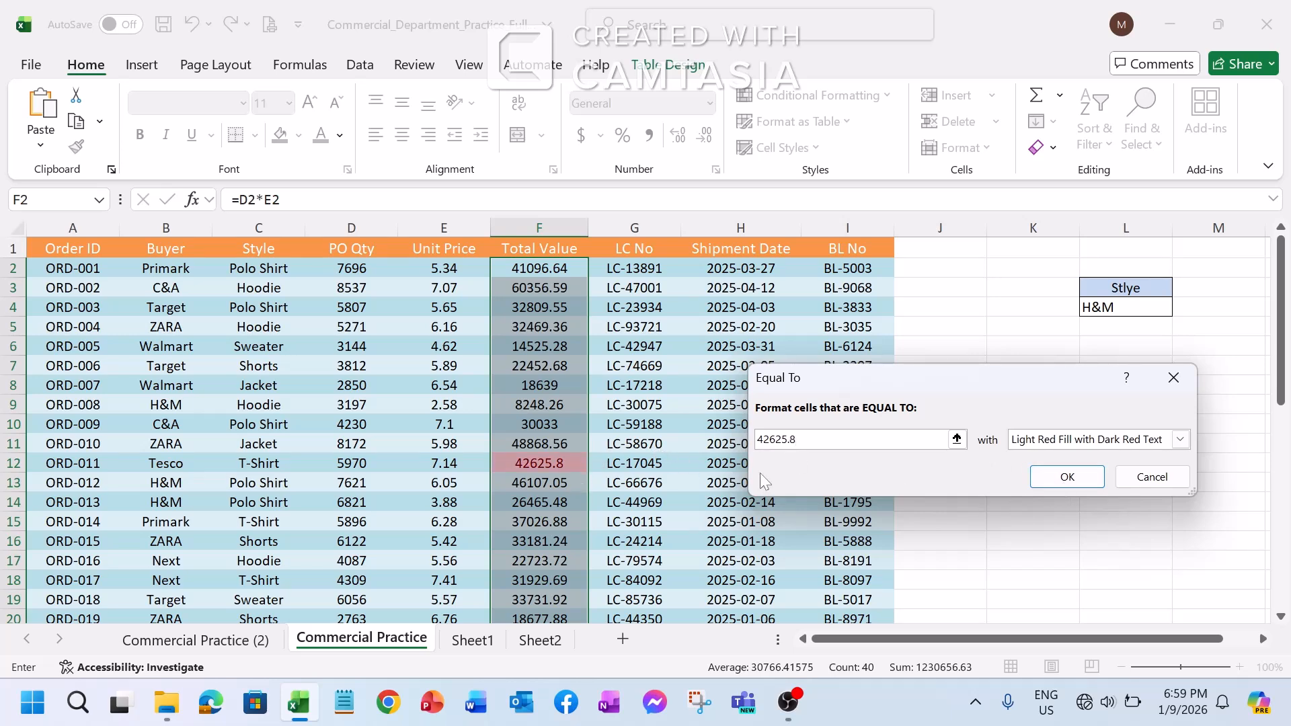
Check the Equal To highlighting preview down the Total Value column and discard the rule
{"action": "scroll", "coordinate": [542, 329], "scroll_direction": "down", "scroll_amount": 7}
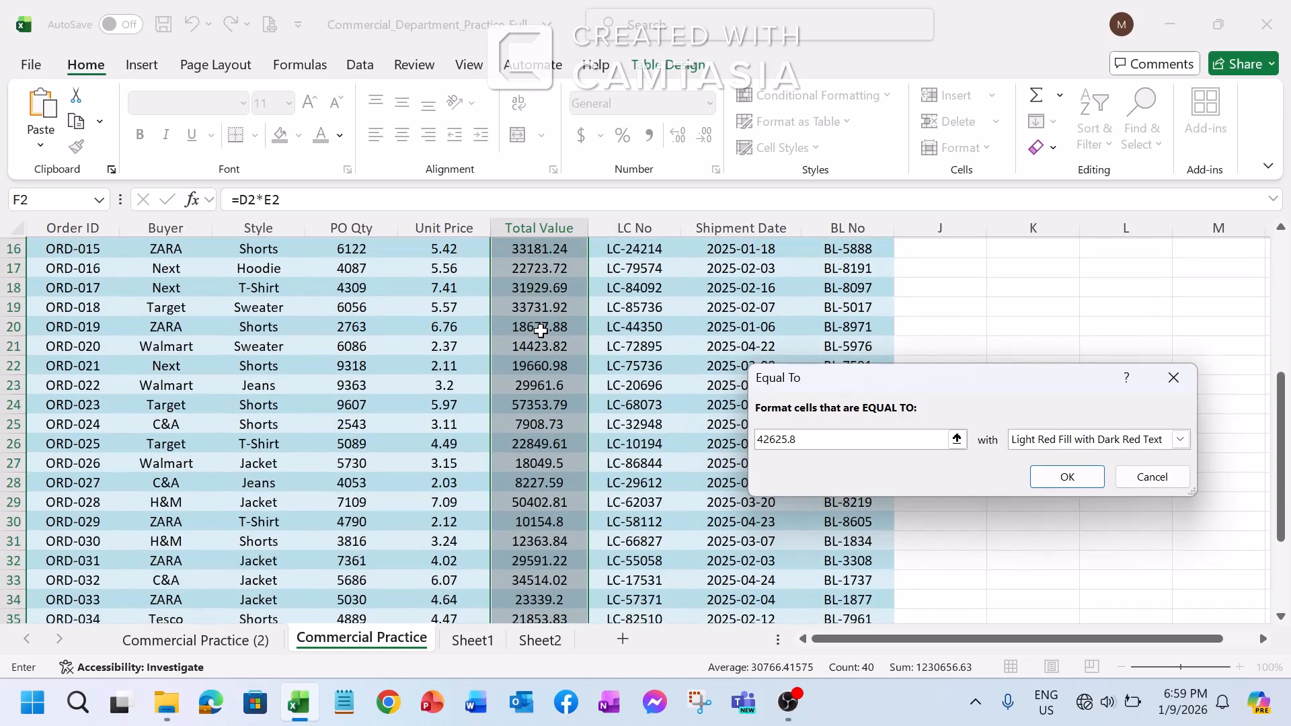
{"action": "scroll", "coordinate": [542, 330], "scroll_direction": "up", "scroll_amount": 7}
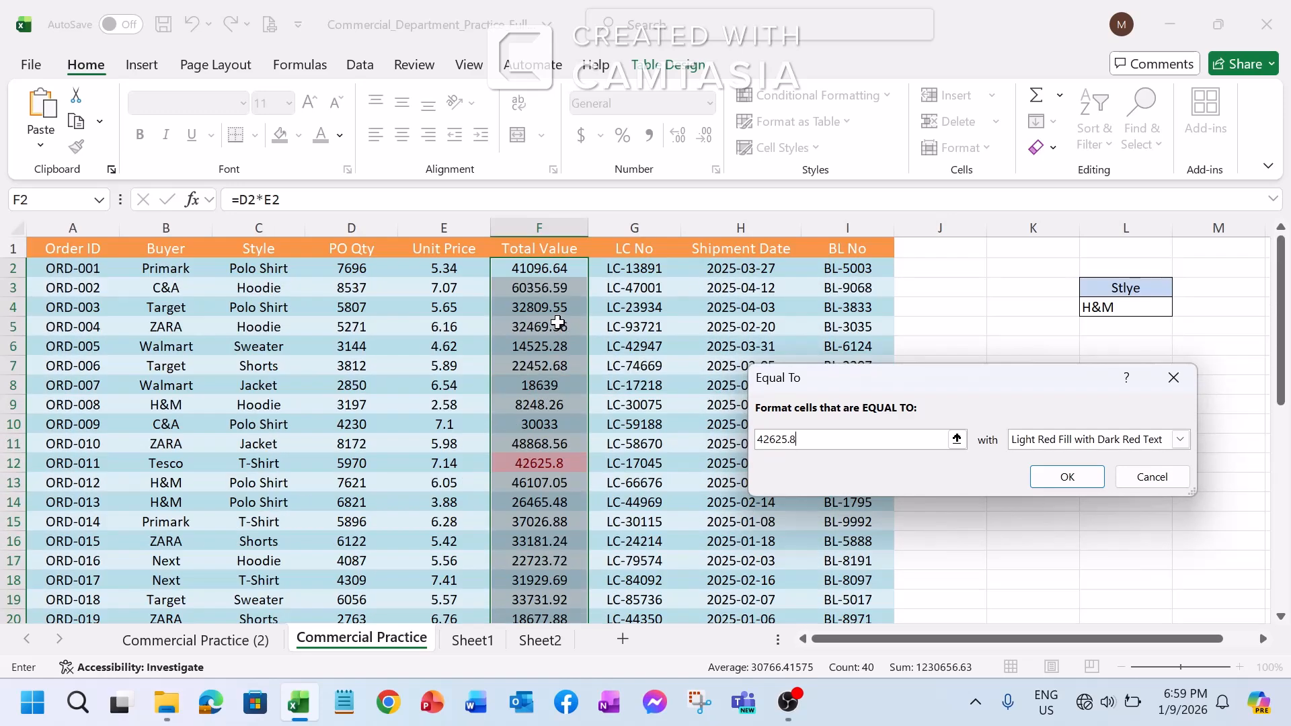
{"action": "scroll", "coordinate": [559, 322], "scroll_direction": "down", "scroll_amount": 5}
{"action": "scroll", "coordinate": [559, 323], "scroll_direction": "up", "scroll_amount": 5}
{"action": "left_click", "coordinate": [1173, 378]}
{"action": "left_click", "coordinate": [886, 96]}
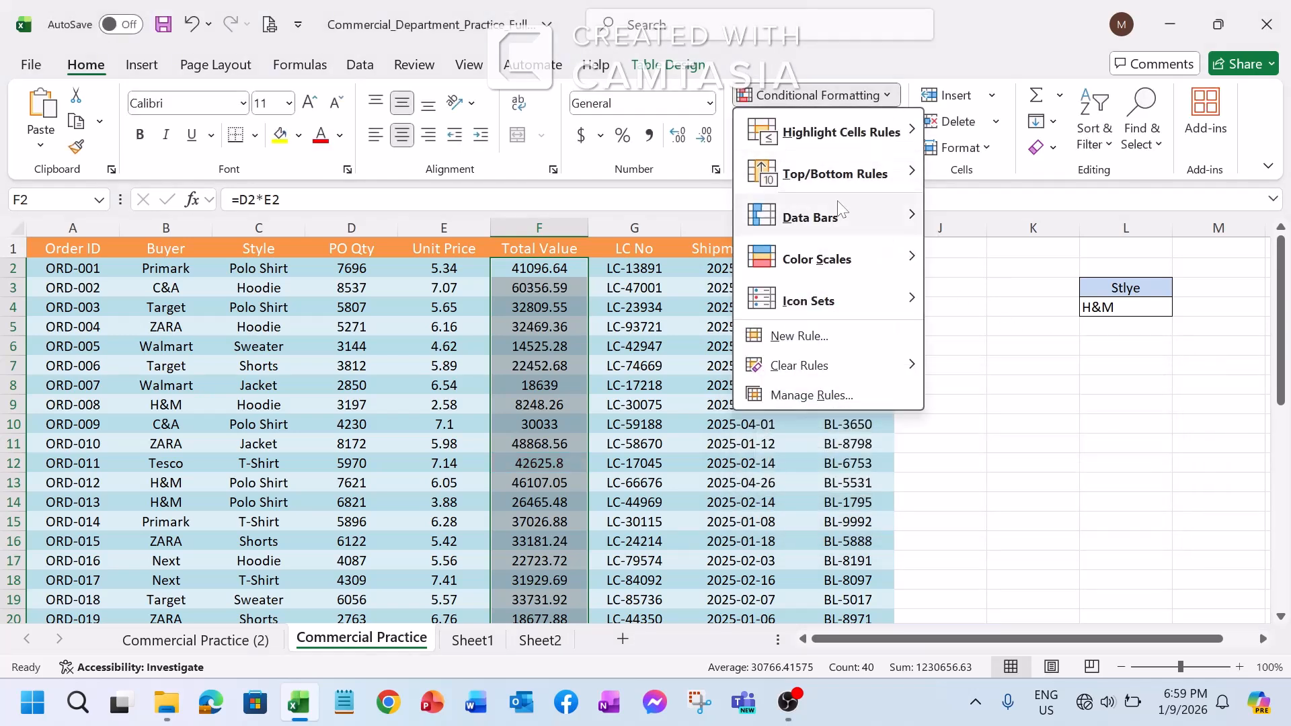
{"action": "mouse_move", "coordinate": [914, 144]}
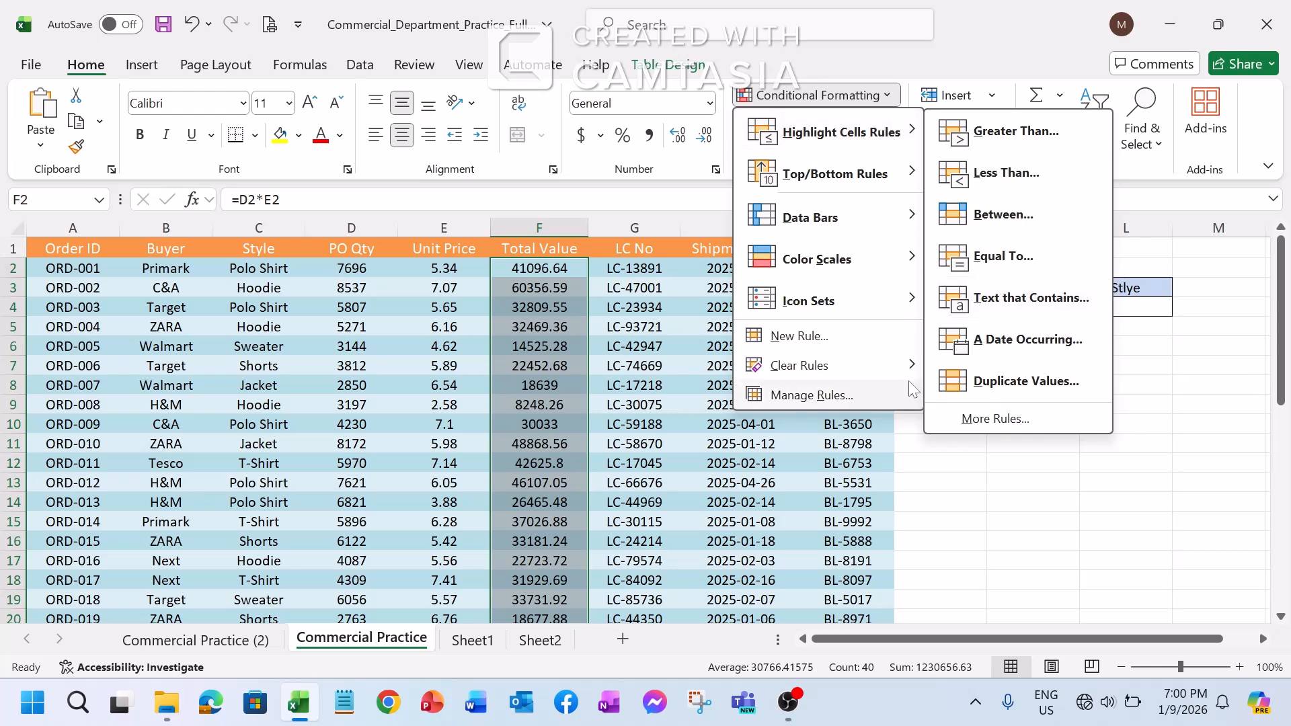
{"action": "left_click", "coordinate": [692, 208]}
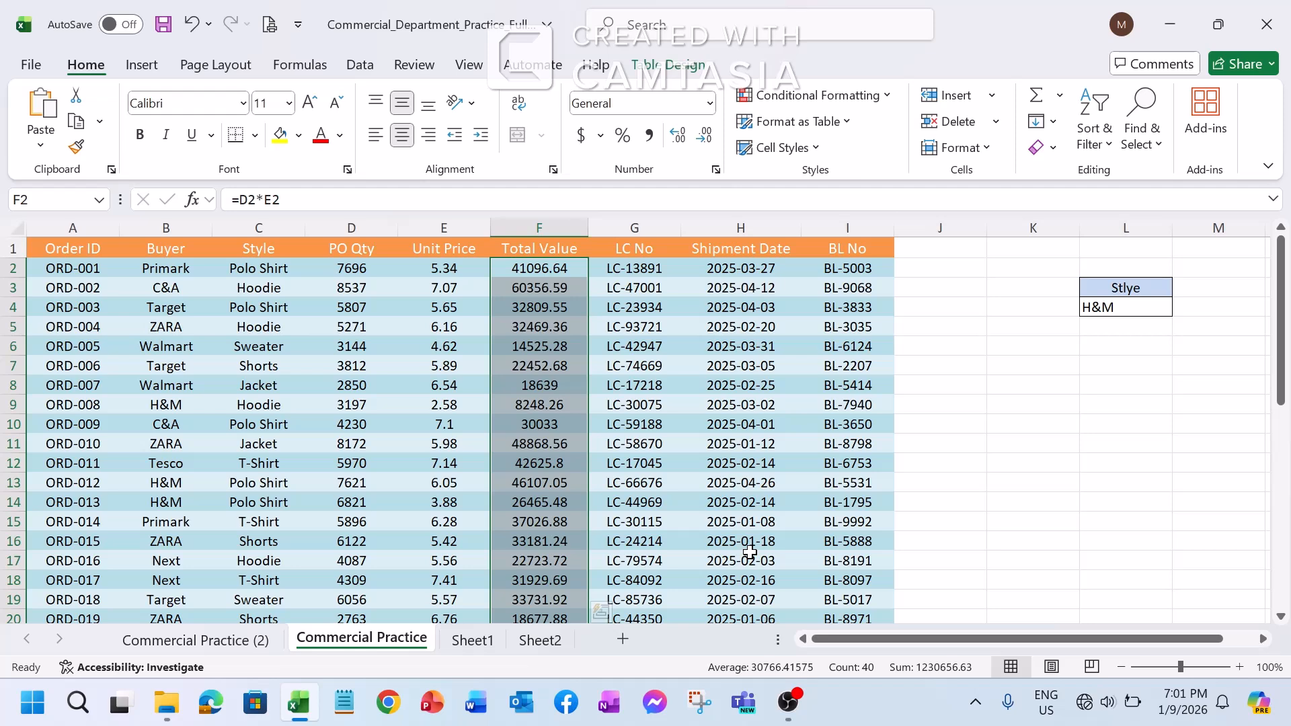
{"action": "left_click", "coordinate": [886, 96]}
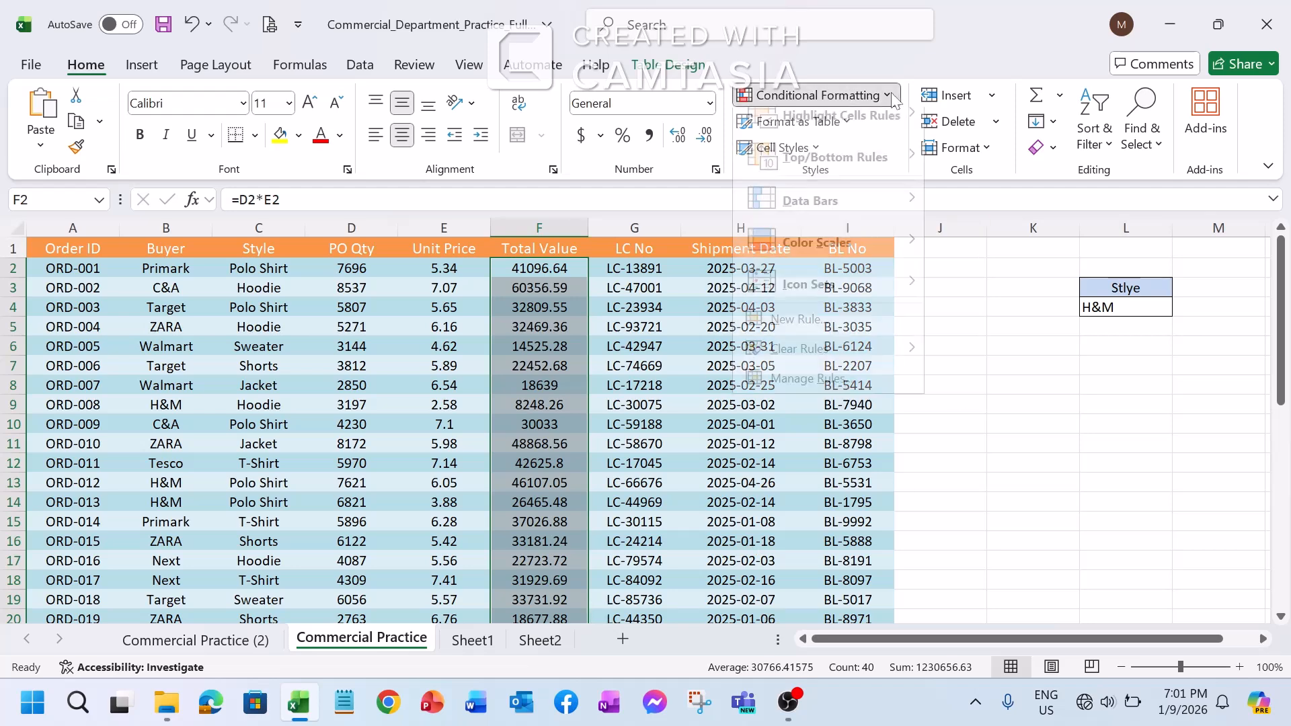
{"action": "mouse_move", "coordinate": [891, 138]}
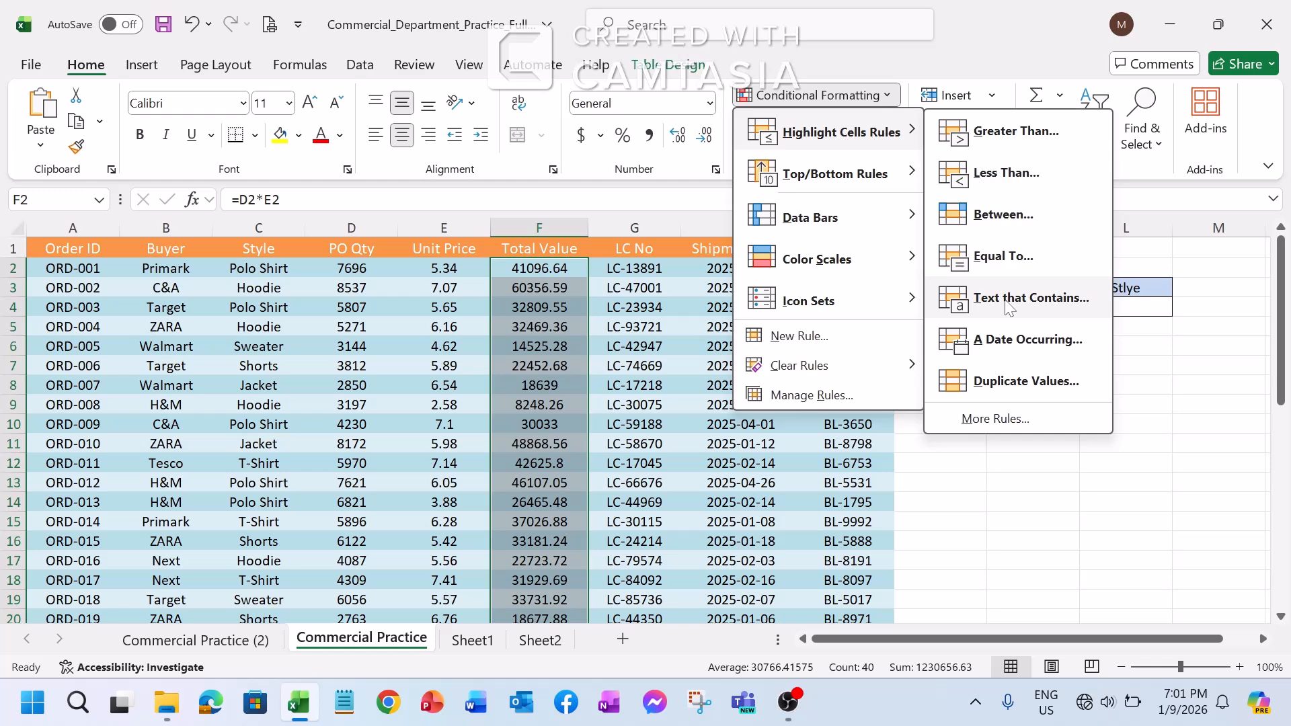
{"action": "left_click", "coordinate": [831, 519]}
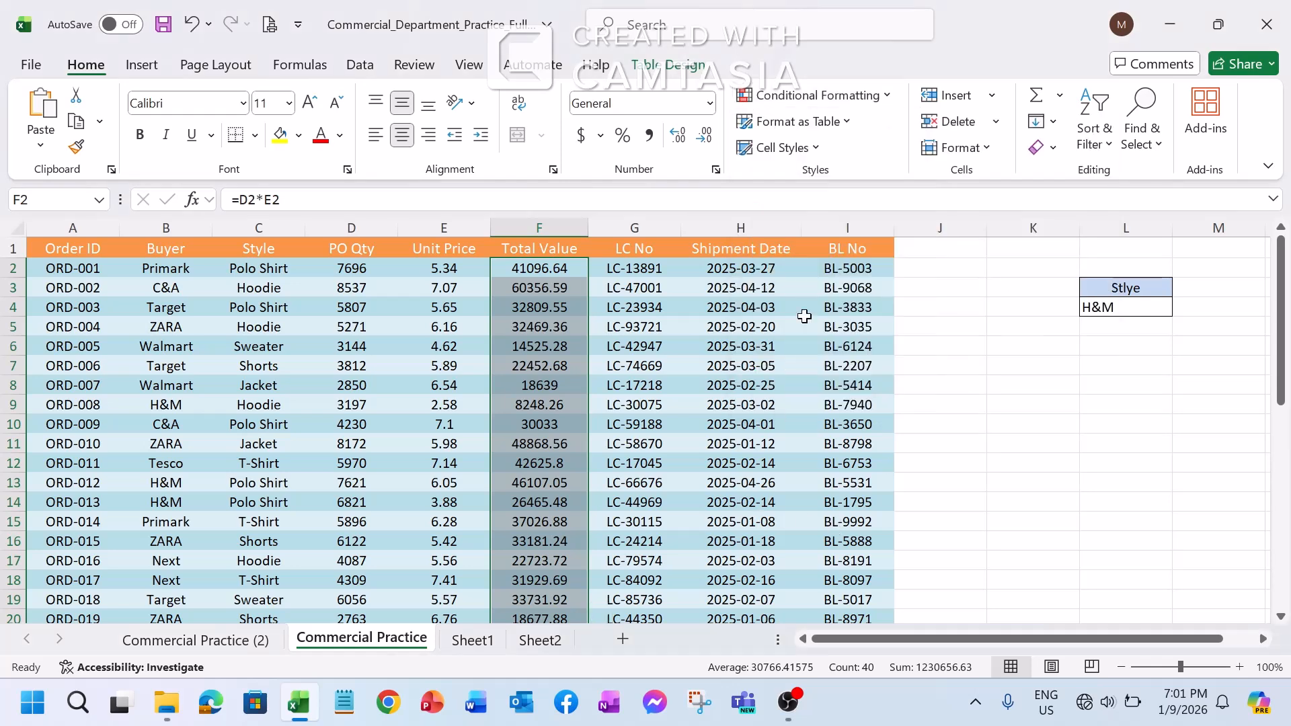
Start a Text That Contains highlight rule for Style cells C2 through C41 with the text Polo Shirt
{"action": "left_click", "coordinate": [240, 274]}
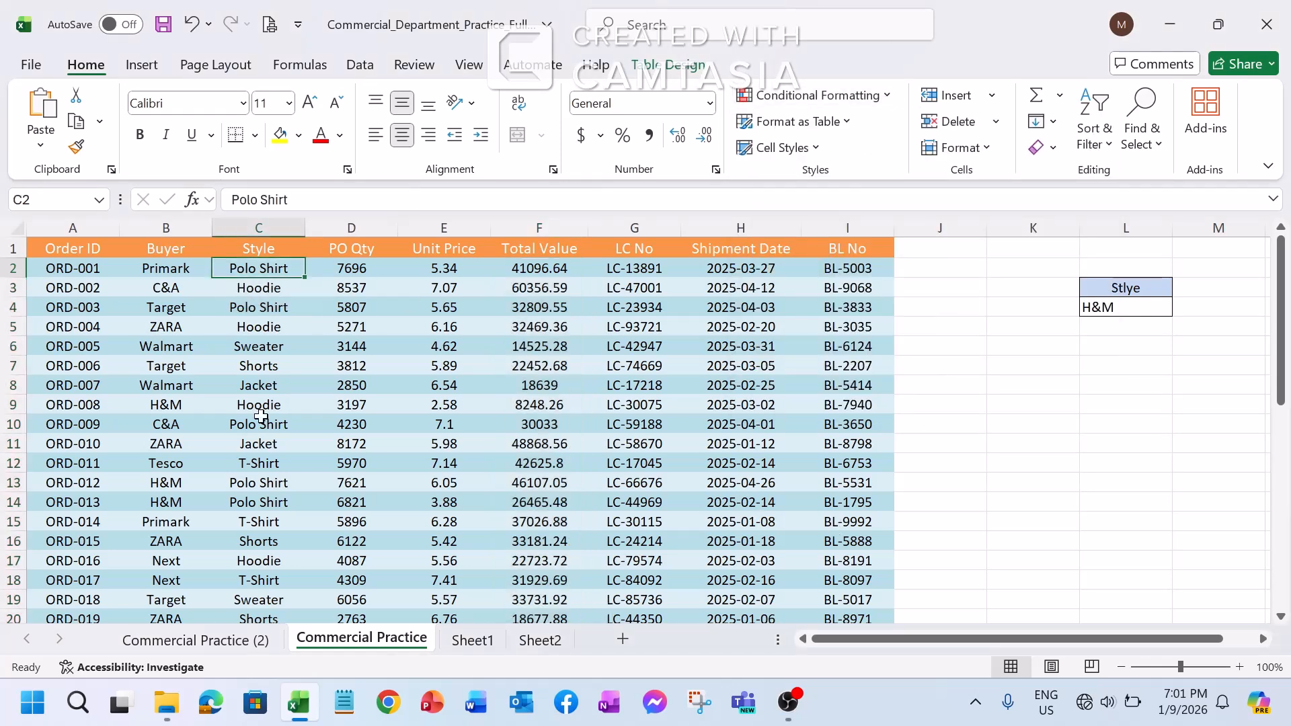
{"action": "left_click", "coordinate": [254, 239]}
{"action": "left_click", "coordinate": [261, 272]}
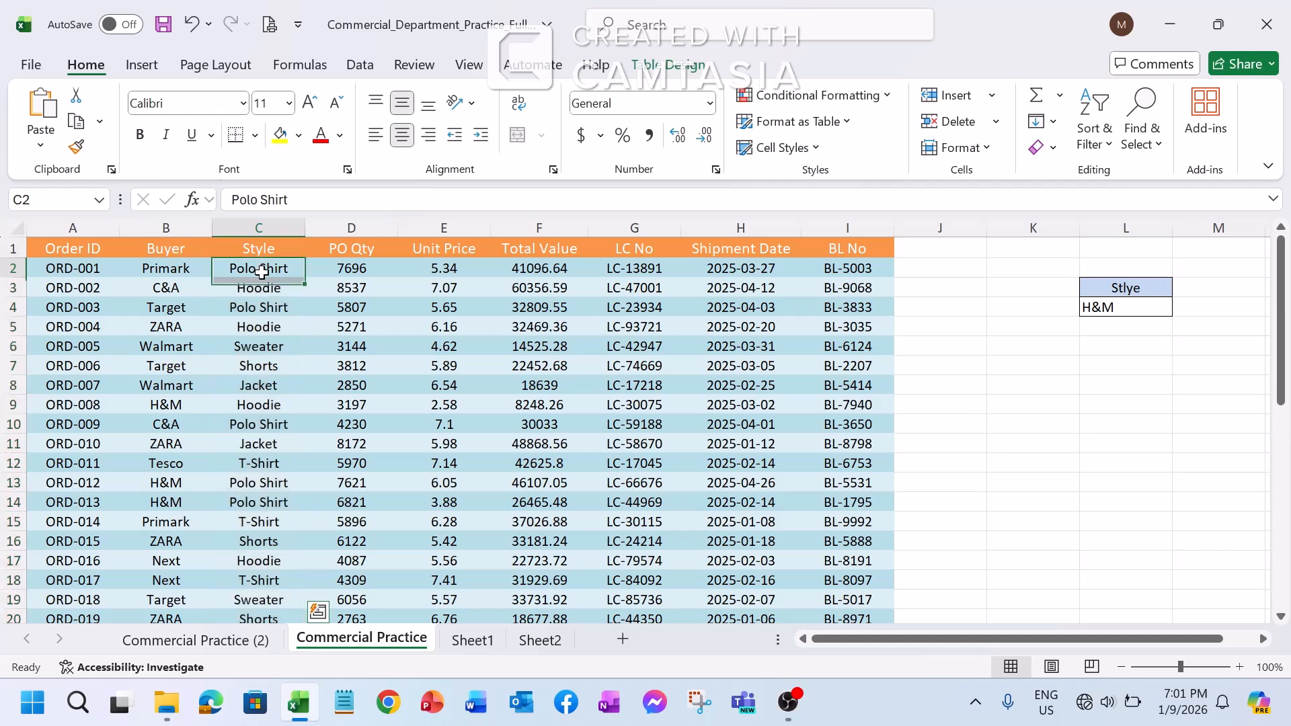
{"action": "left_click", "coordinate": [256, 238]}
{"action": "left_click", "coordinate": [262, 301]}
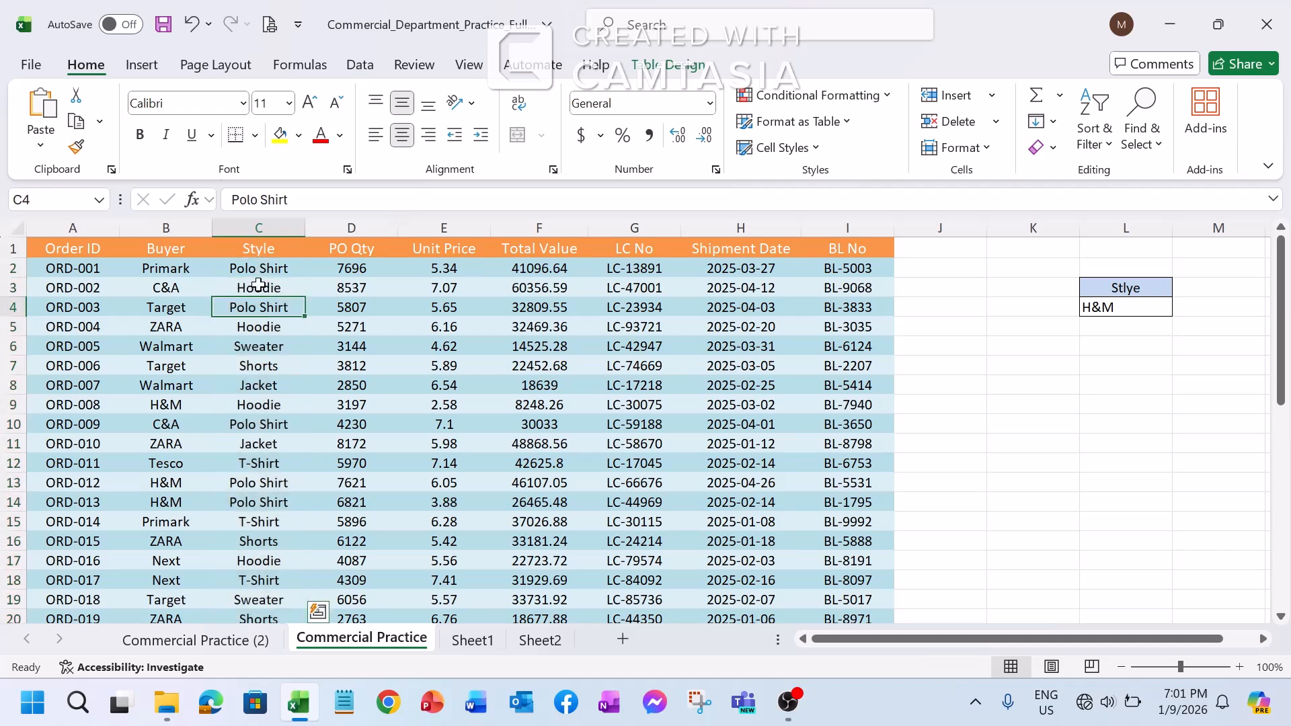
{"action": "left_click", "coordinate": [259, 274]}
{"action": "key", "text": "ctrl+shift+Down"}
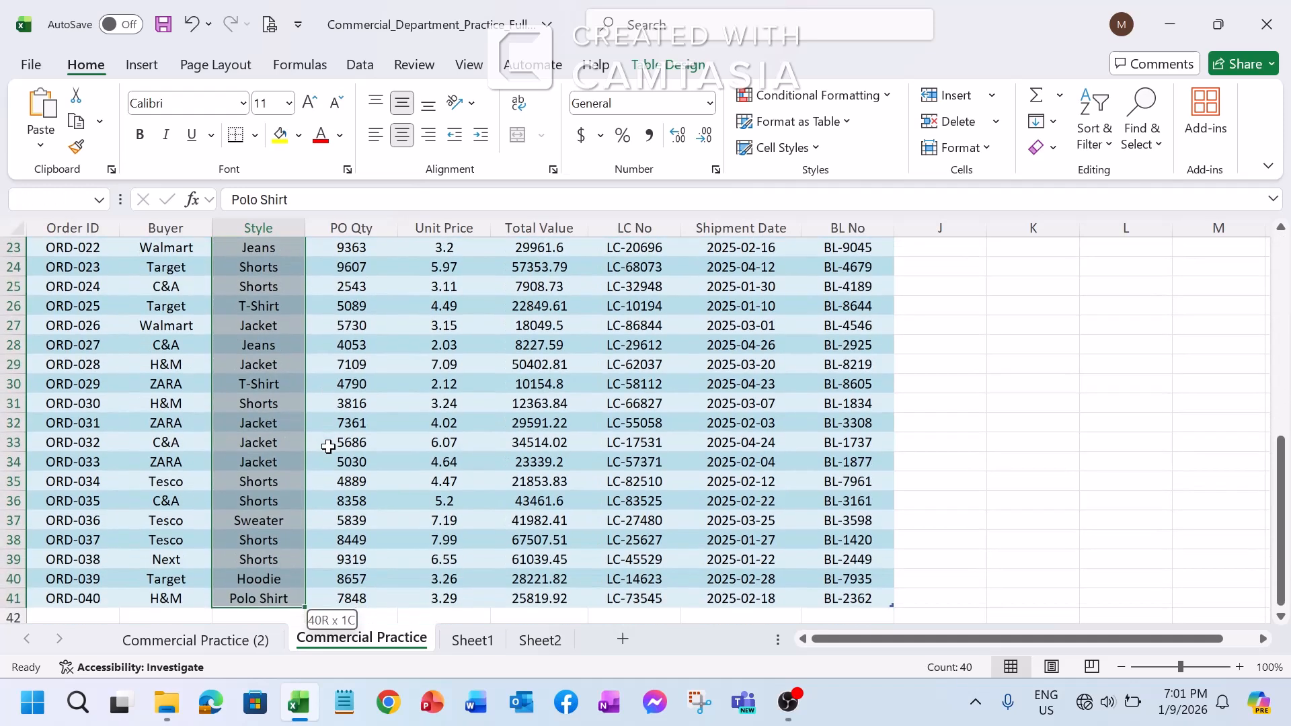
{"action": "scroll", "coordinate": [310, 447], "scroll_direction": "up", "scroll_amount": 9}
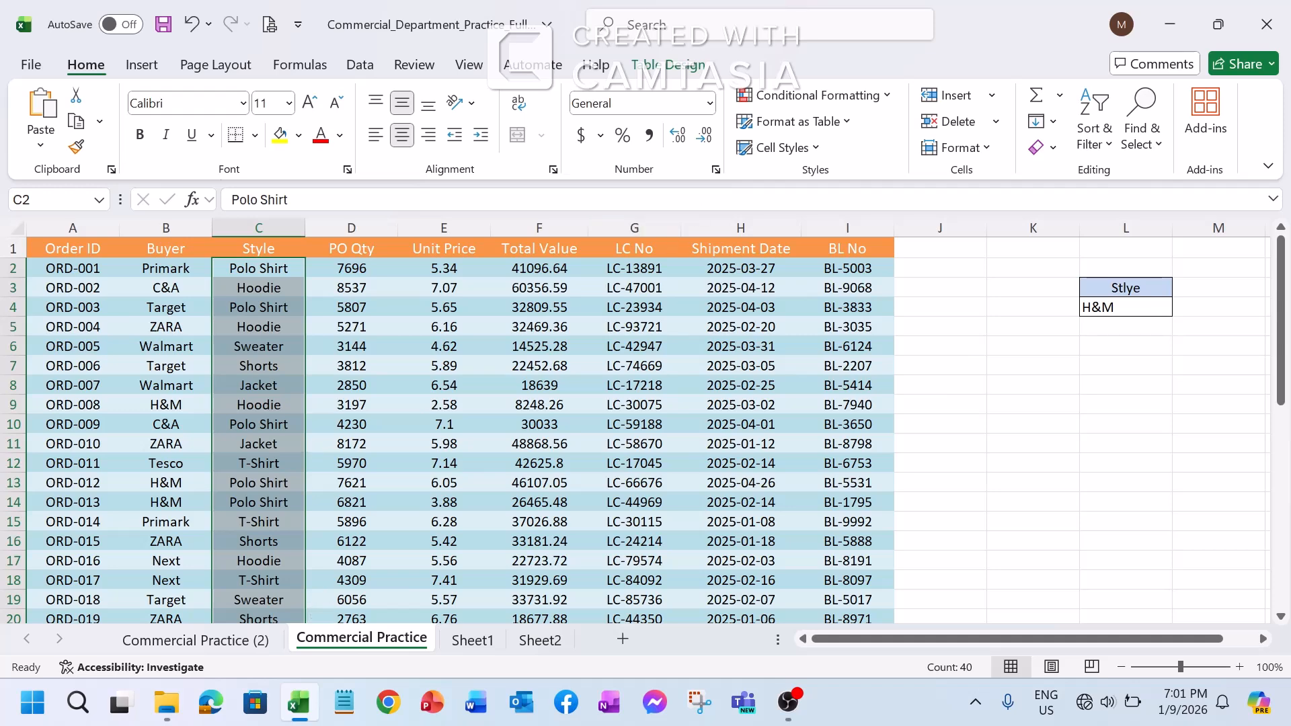
{"action": "left_click", "coordinate": [847, 95]}
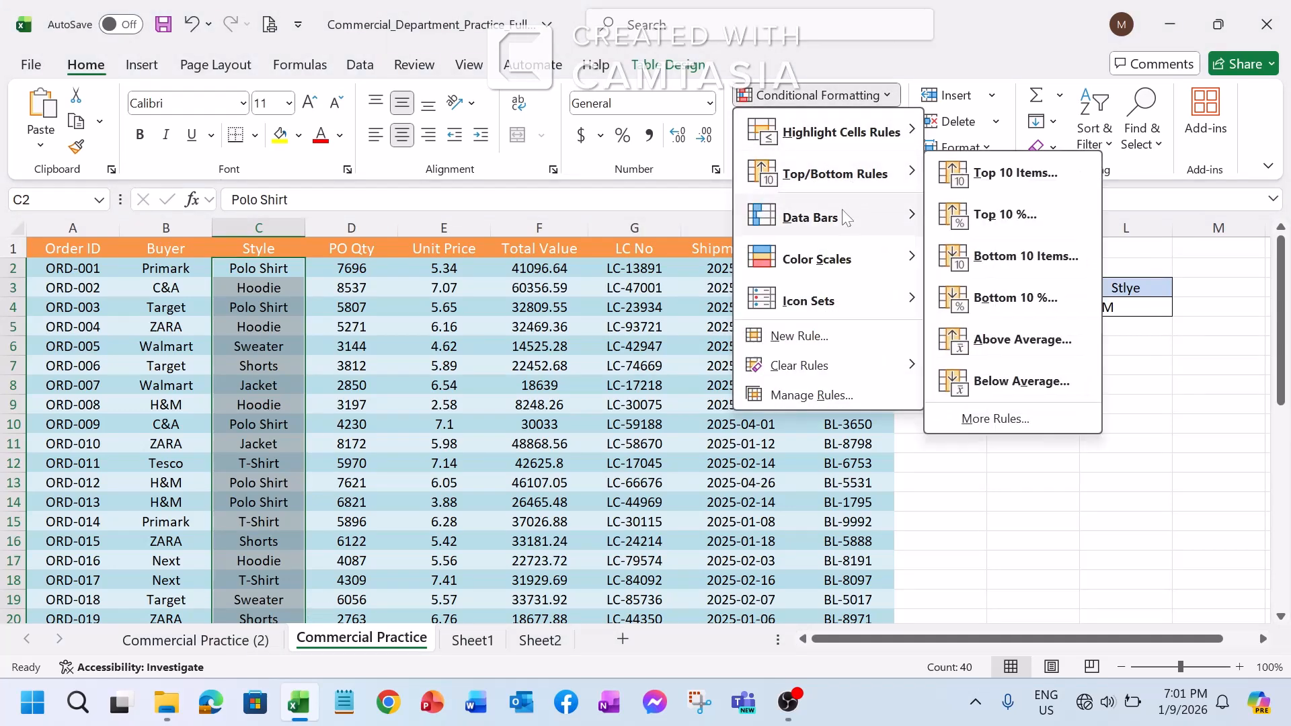
{"action": "mouse_move", "coordinate": [898, 134]}
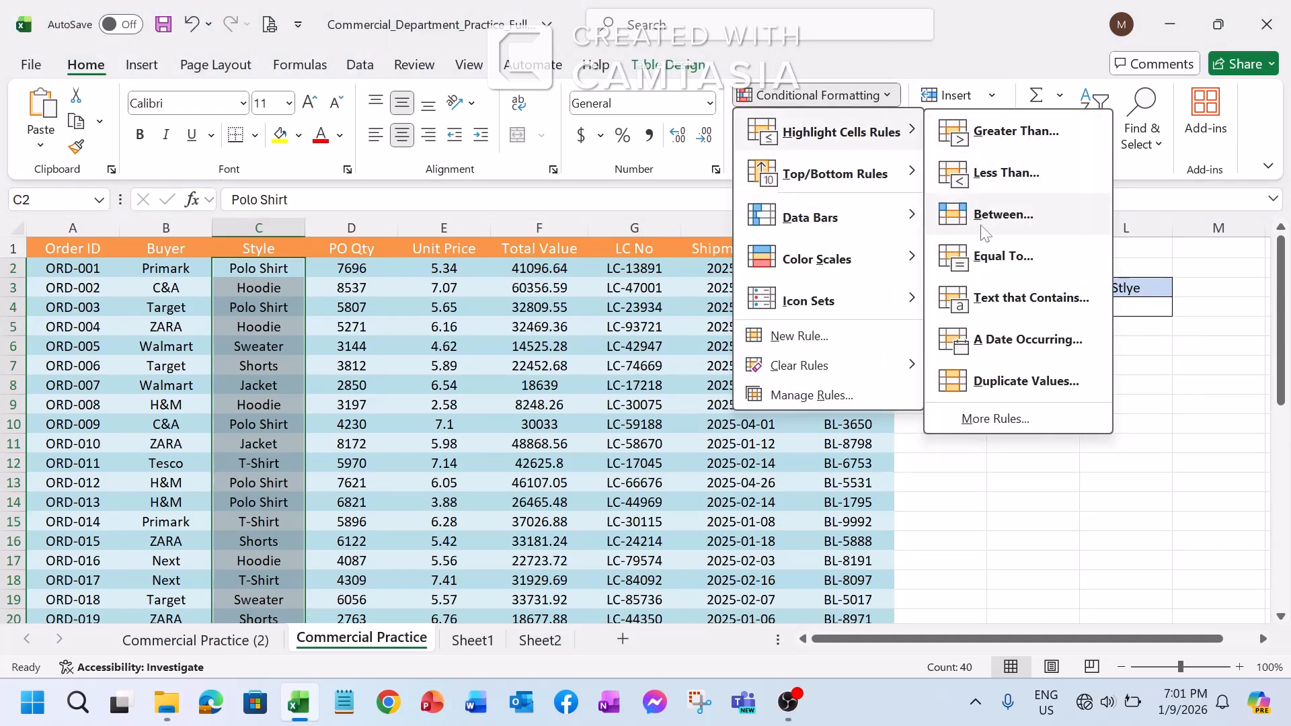
{"action": "left_click", "coordinate": [1004, 301]}
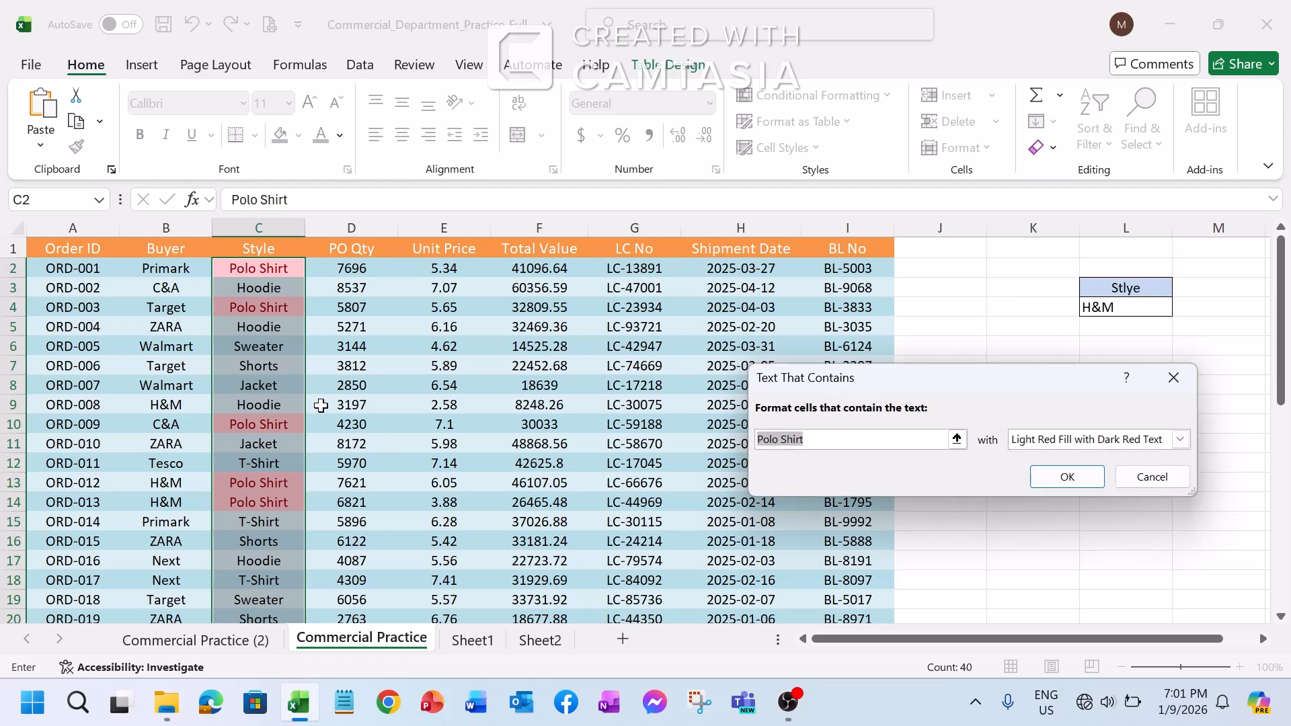
Examine which Style cells the Polo Shirt text rule highlights down the whole column
{"action": "scroll", "coordinate": [319, 404], "scroll_direction": "down", "scroll_amount": 5}
{"action": "scroll", "coordinate": [319, 404], "scroll_direction": "up", "scroll_amount": 2}
{"action": "scroll", "coordinate": [319, 404], "scroll_direction": "up", "scroll_amount": 3}
{"action": "scroll", "coordinate": [278, 450], "scroll_direction": "down", "scroll_amount": 2}
{"action": "scroll", "coordinate": [279, 492], "scroll_direction": "up", "scroll_amount": 2}
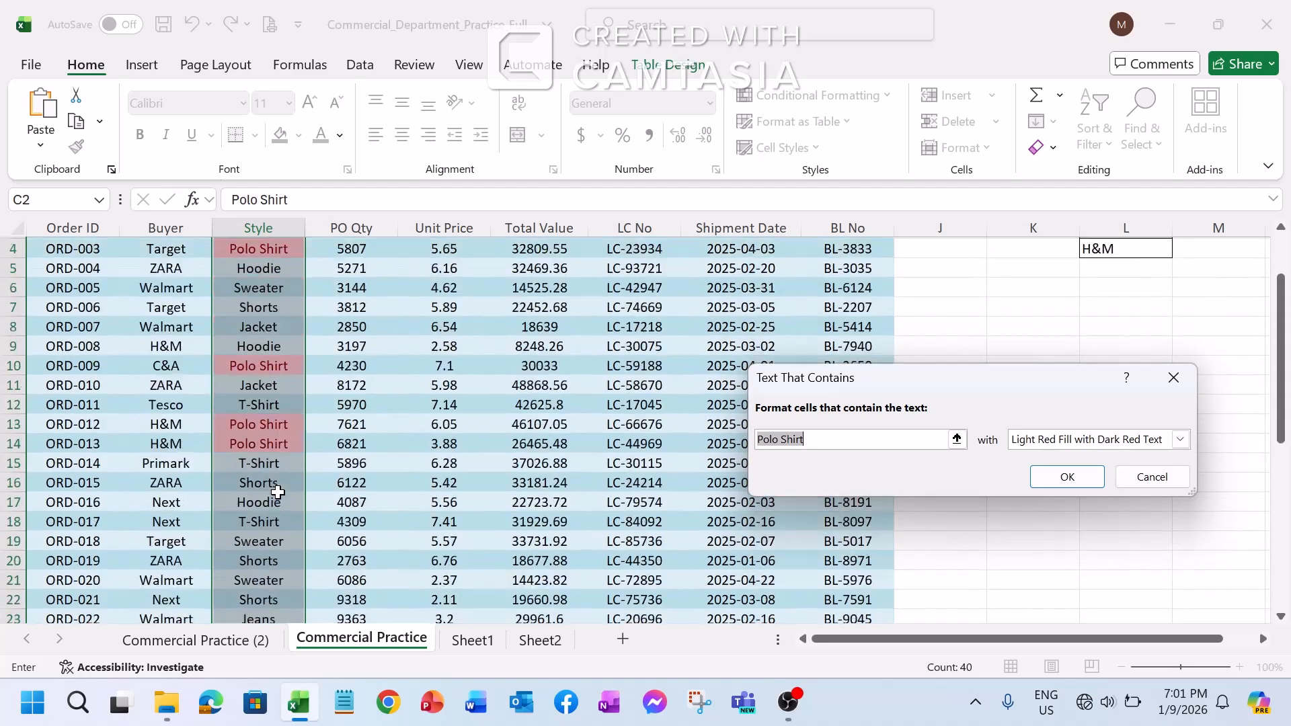
{"action": "scroll", "coordinate": [278, 493], "scroll_direction": "down", "scroll_amount": 13}
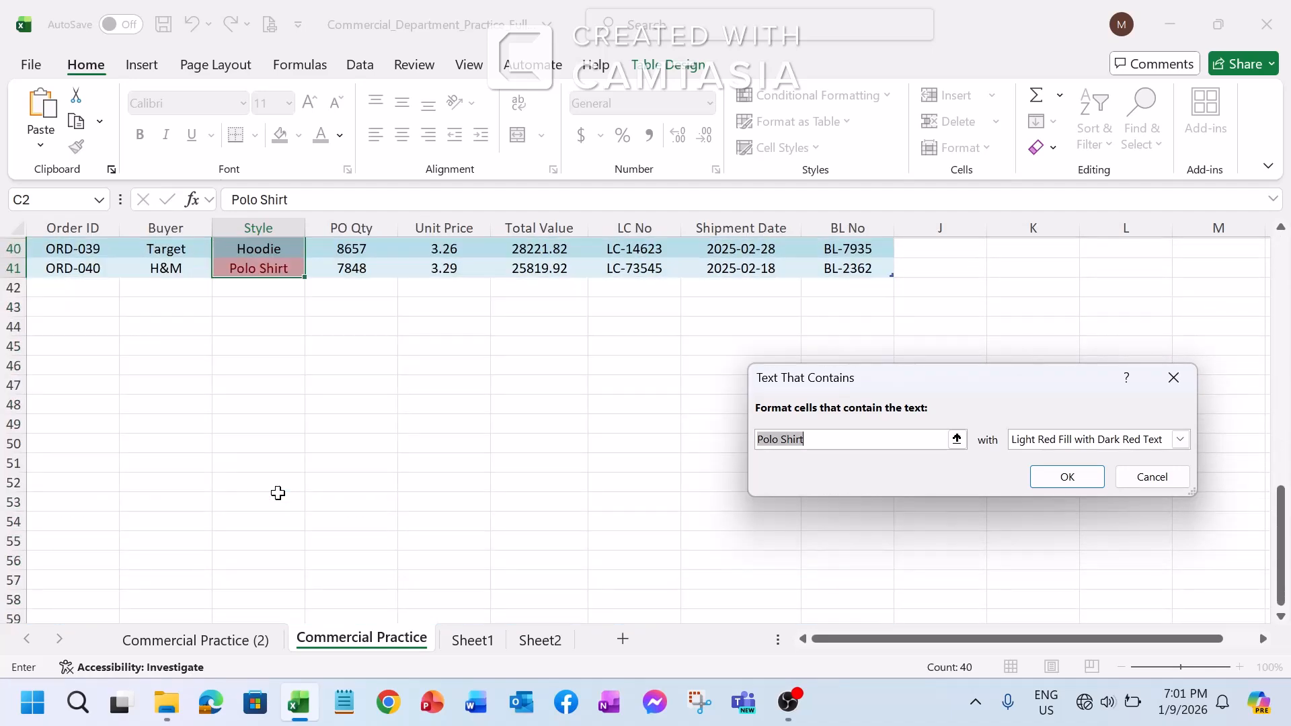
{"action": "scroll", "coordinate": [278, 493], "scroll_direction": "up", "scroll_amount": 13}
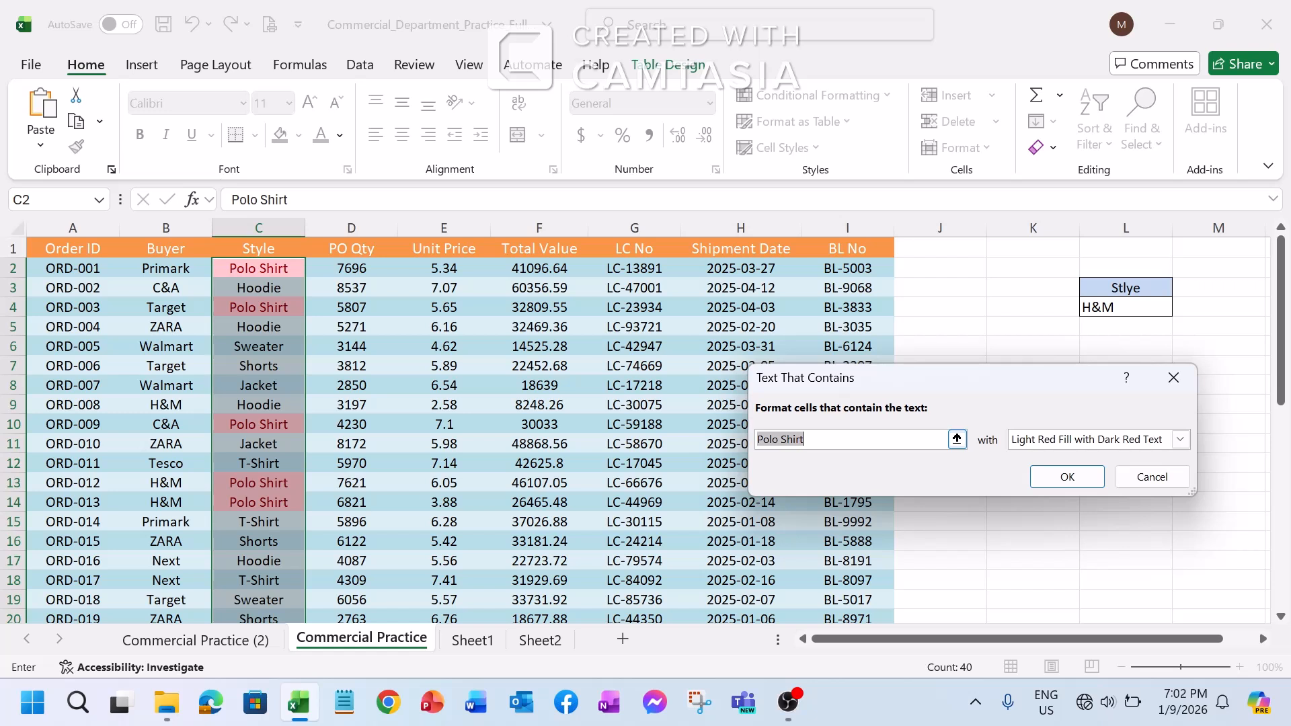
Preview the Text That Contains rule with the text Jacket down the Style column and discard it without applying
{"action": "type", "text": "J"}
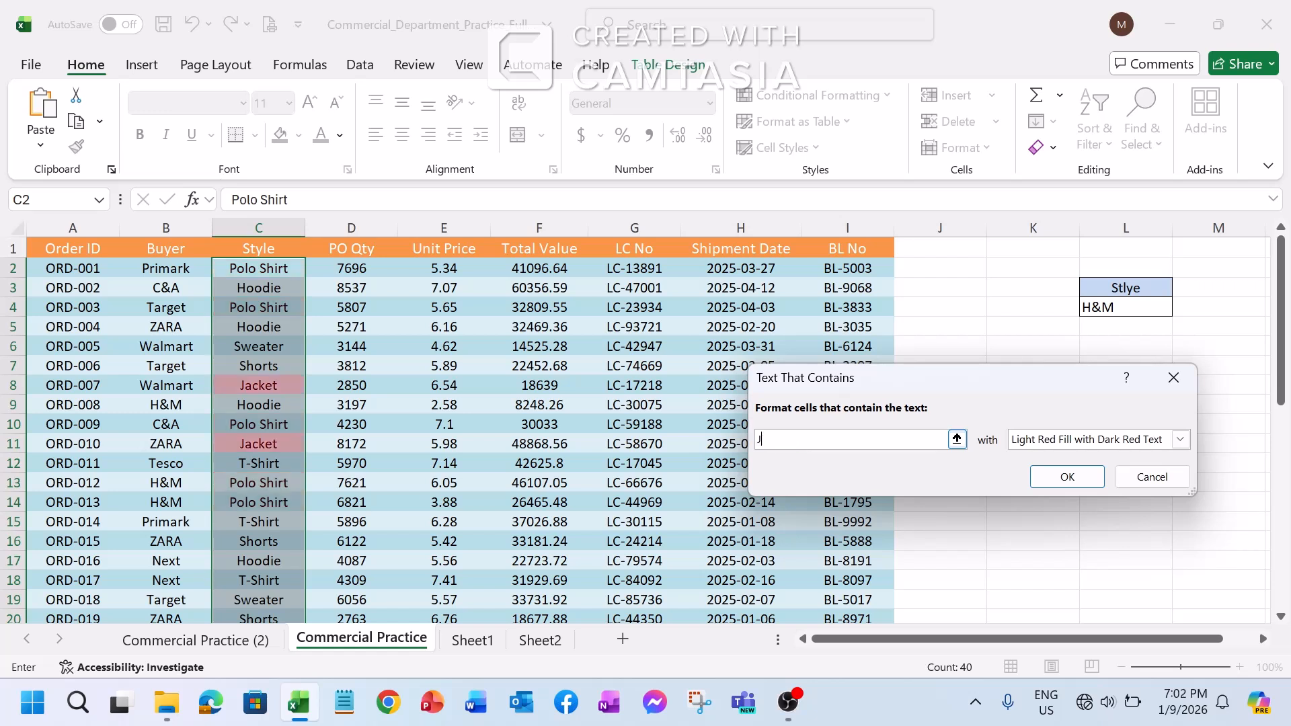
{"action": "type", "text": "acket"}
{"action": "scroll", "coordinate": [267, 372], "scroll_direction": "down", "scroll_amount": 9}
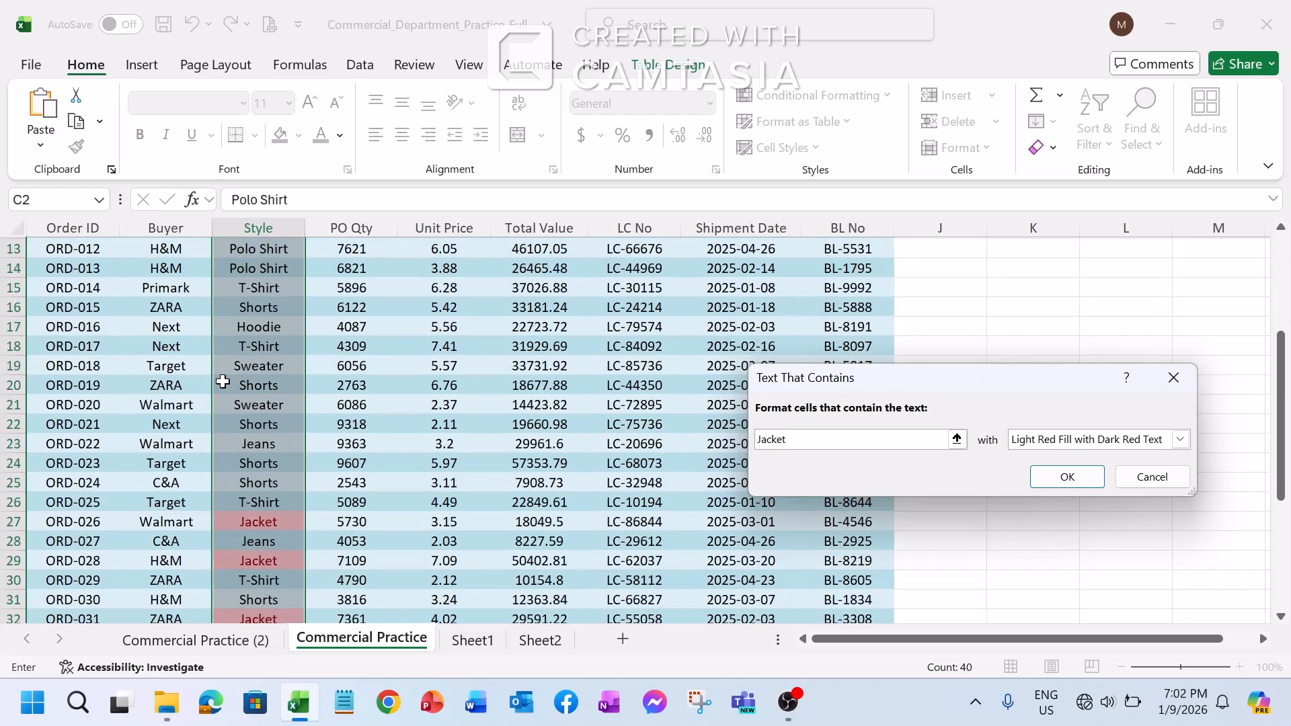
{"action": "scroll", "coordinate": [267, 372], "scroll_direction": "up", "scroll_amount": 9}
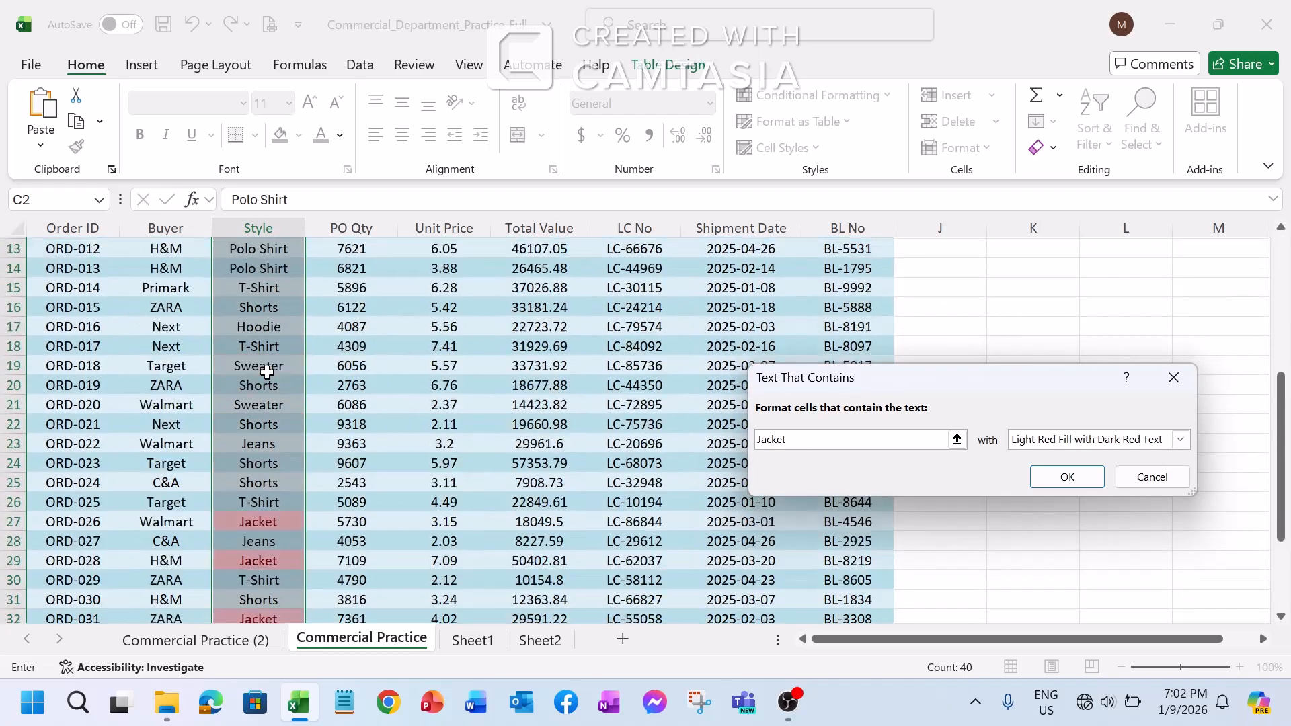
{"action": "scroll", "coordinate": [267, 372], "scroll_direction": "down", "scroll_amount": 7}
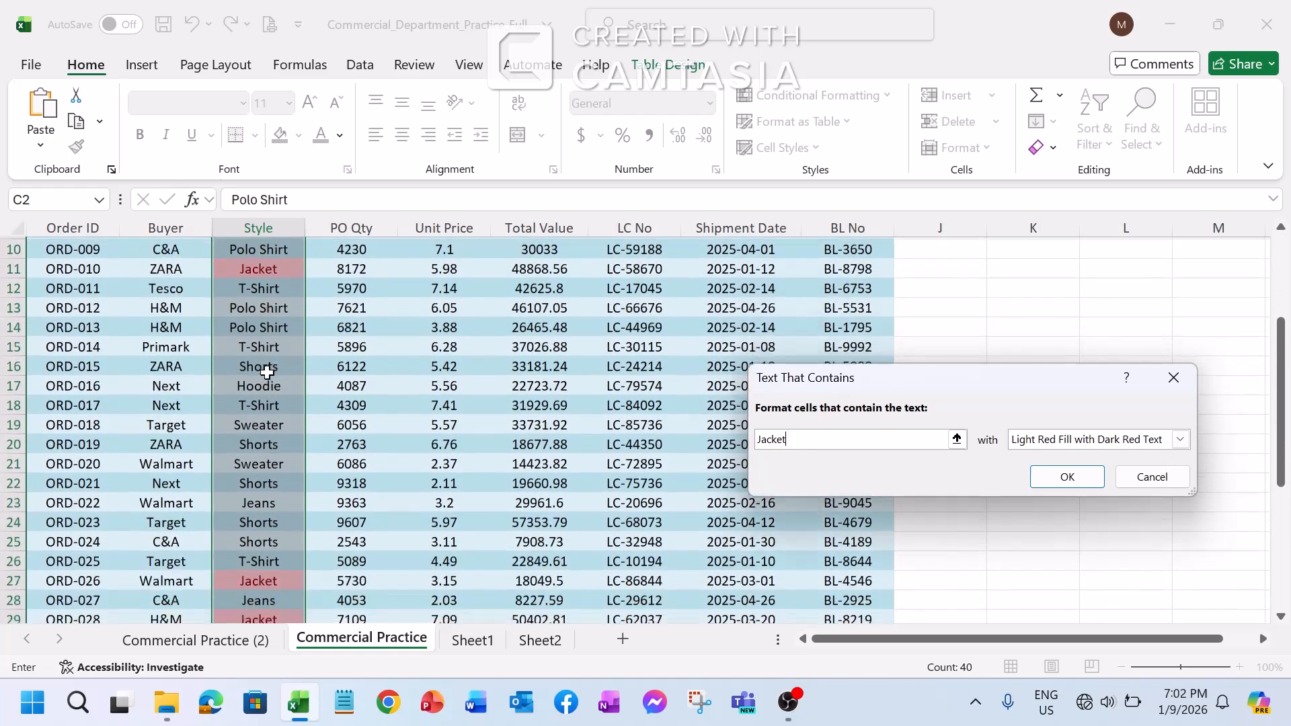
{"action": "scroll", "coordinate": [267, 372], "scroll_direction": "up", "scroll_amount": 2}
{"action": "scroll", "coordinate": [267, 372], "scroll_direction": "up", "scroll_amount": 5}
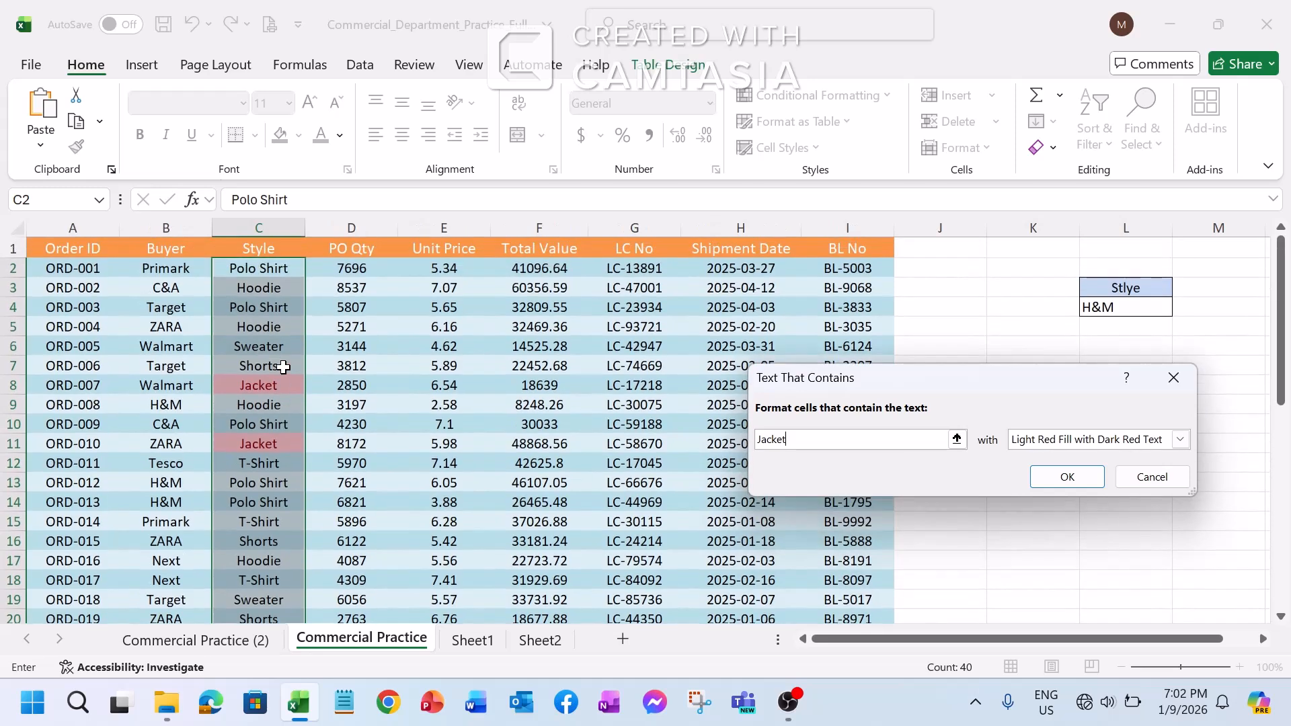
{"action": "left_click", "coordinate": [267, 321]}
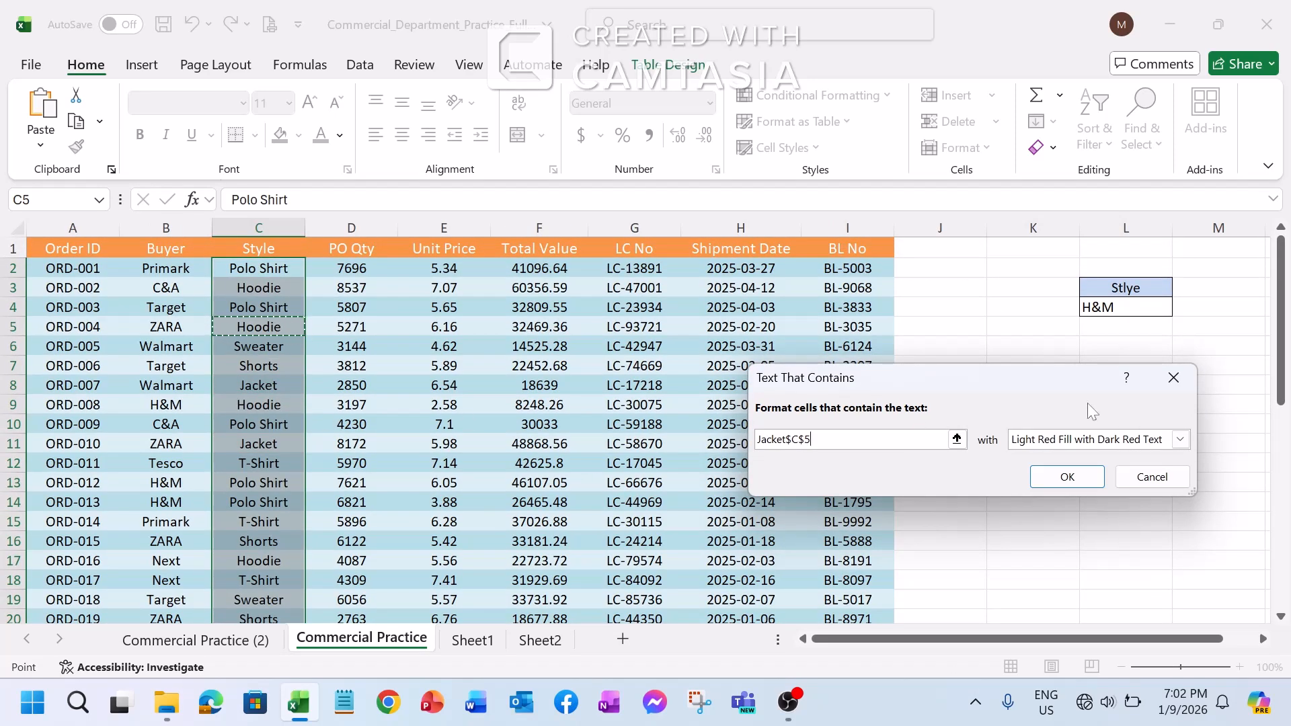
{"action": "left_click", "coordinate": [1181, 386]}
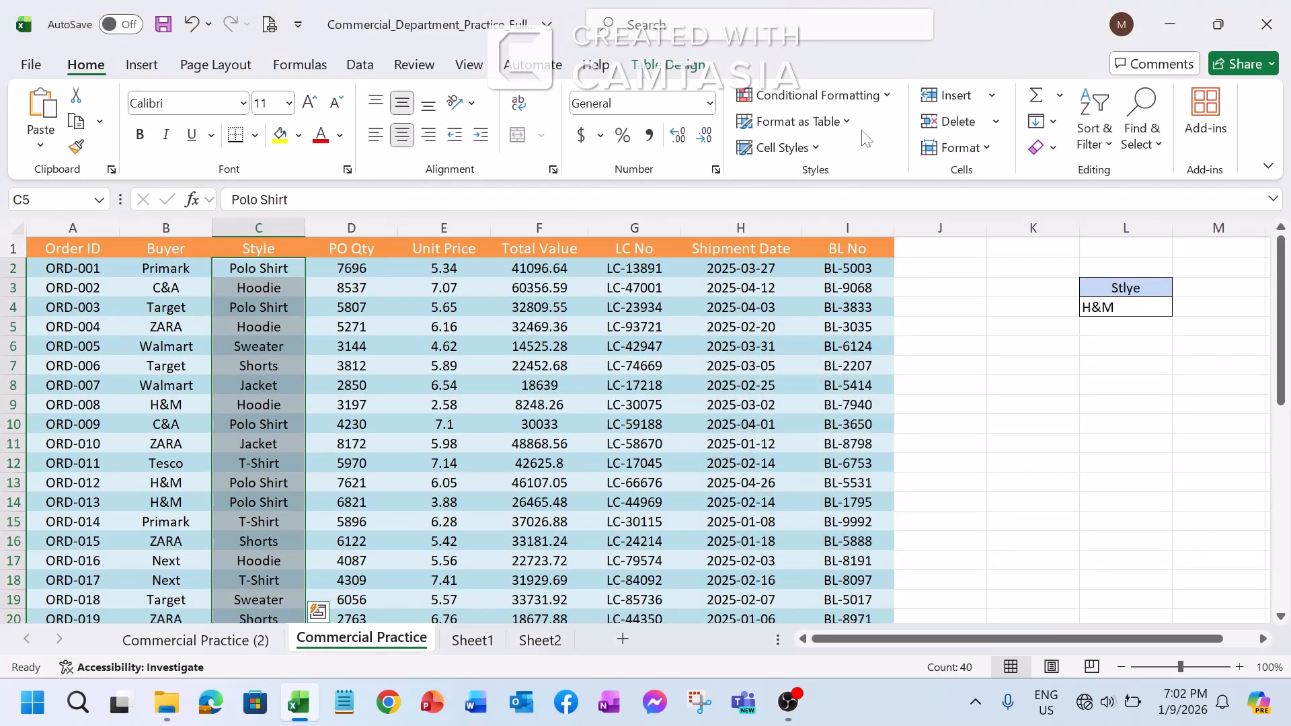
{"action": "left_click", "coordinate": [889, 99]}
{"action": "mouse_move", "coordinate": [881, 132]}
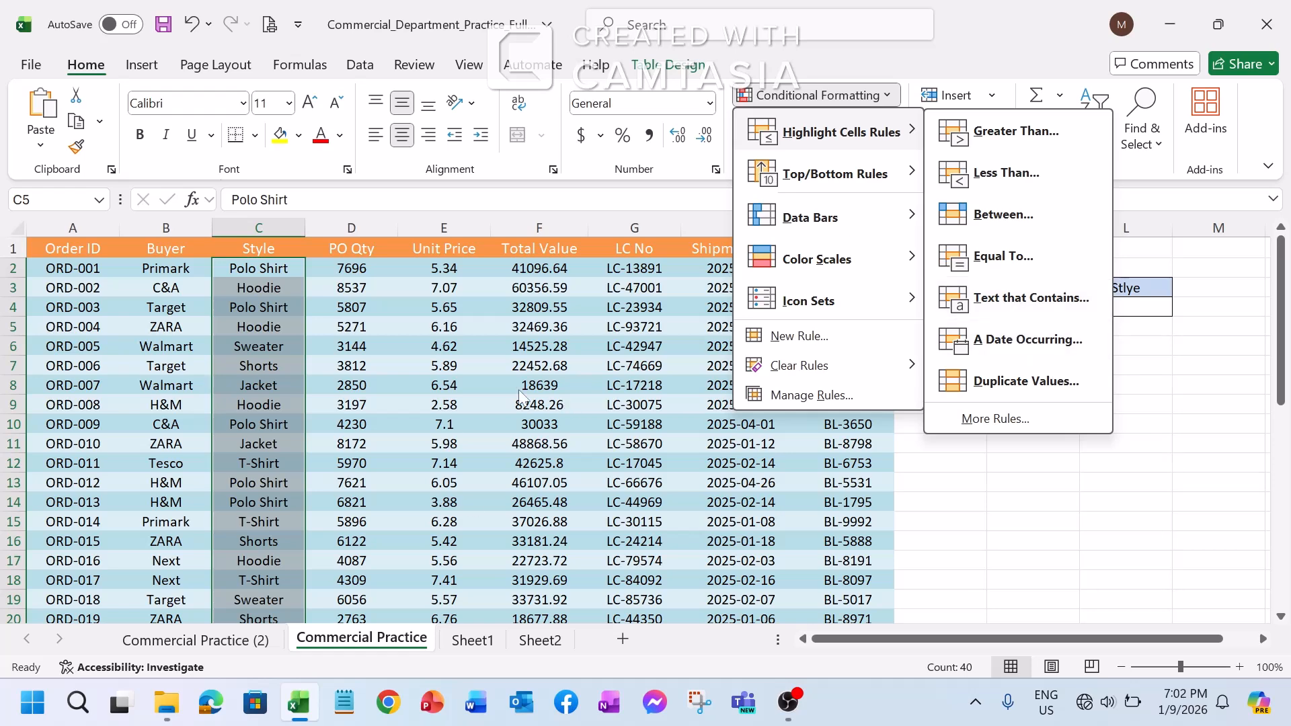
{"action": "left_click", "coordinate": [348, 338]}
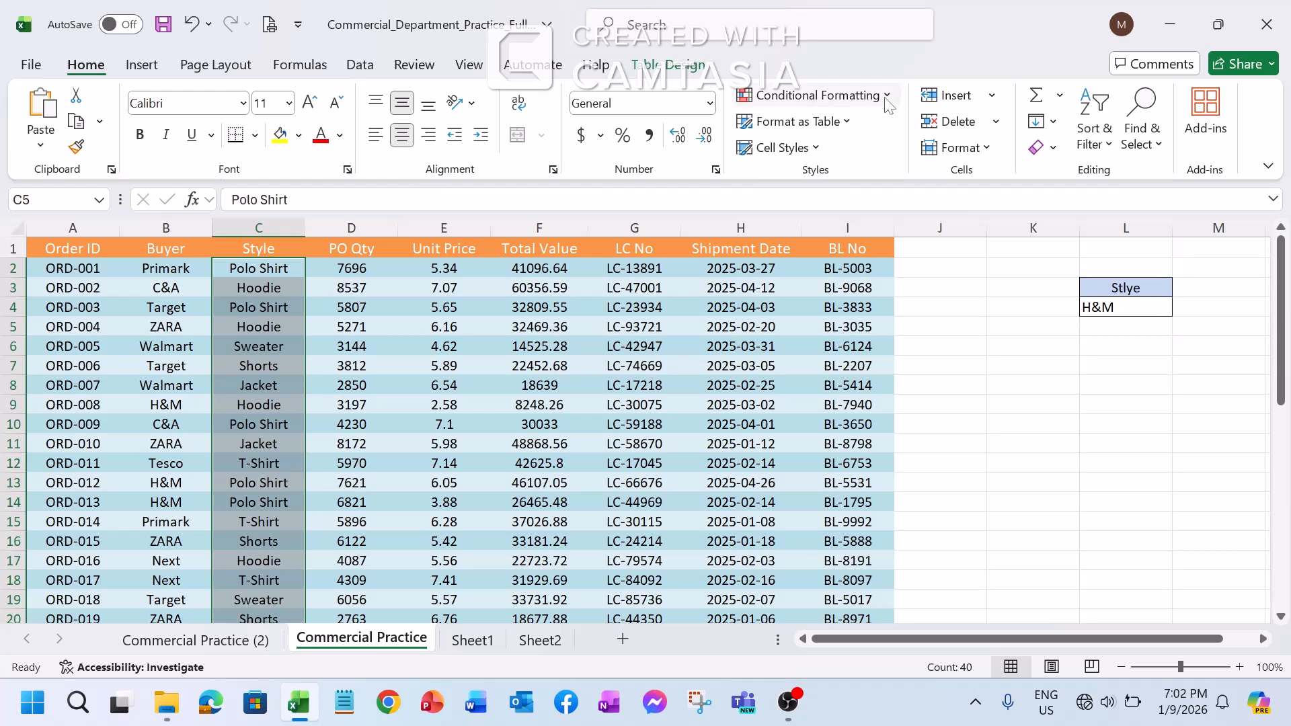
Try the Today, Yesterday and This week options of the A Date Occurring highlight rule and discard the rule
{"action": "left_click", "coordinate": [816, 95]}
{"action": "mouse_move", "coordinate": [841, 132]}
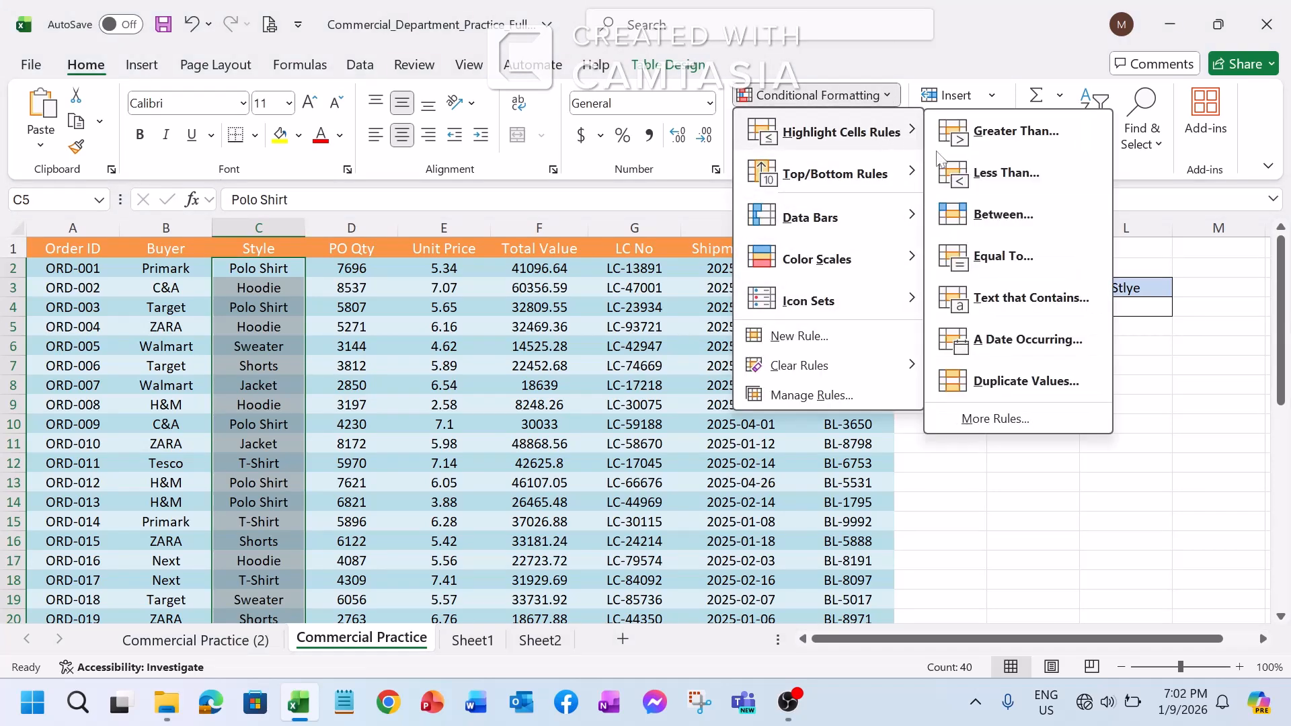
{"action": "left_click", "coordinate": [1056, 344]}
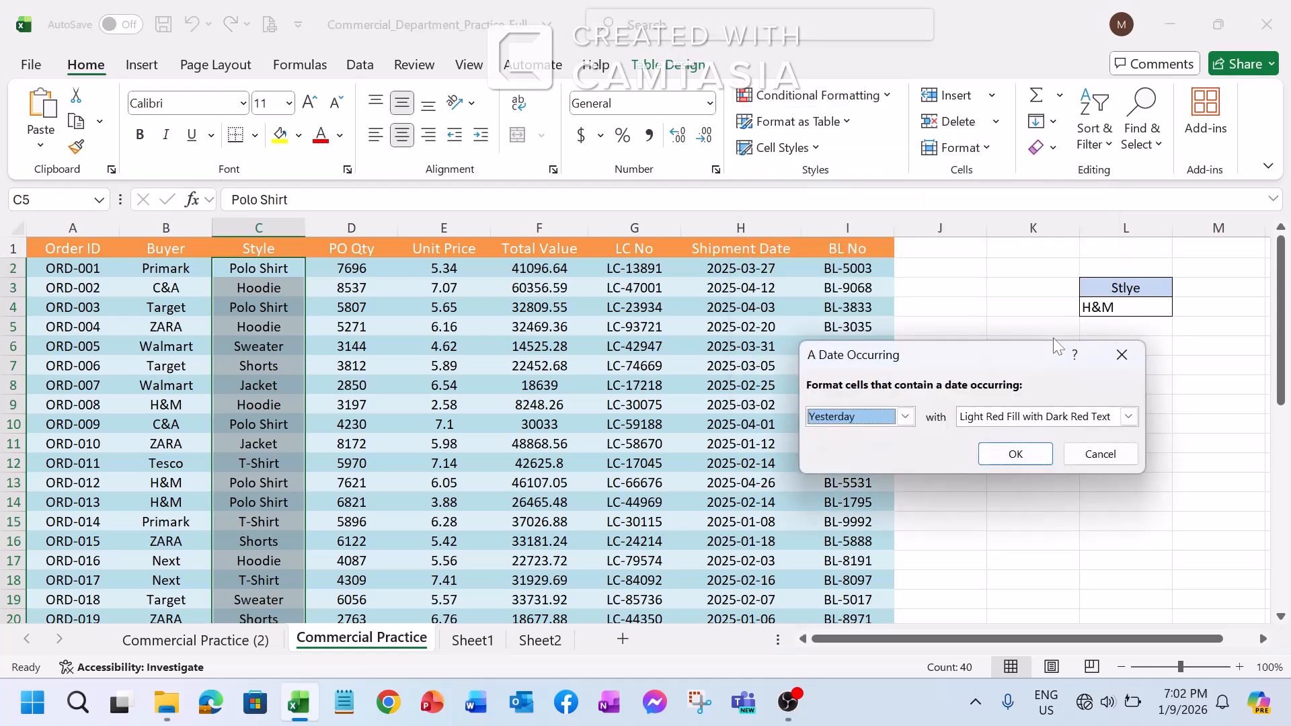
{"action": "left_click", "coordinate": [912, 417]}
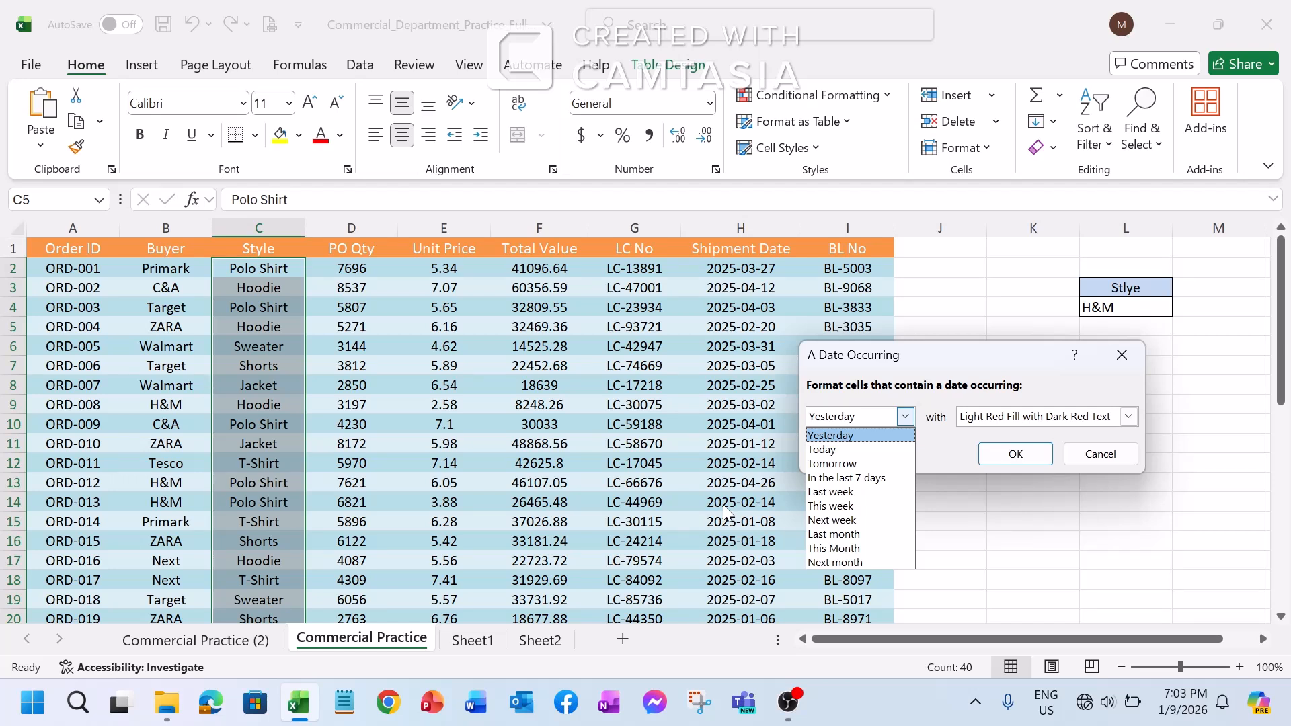
{"action": "left_click", "coordinate": [832, 450]}
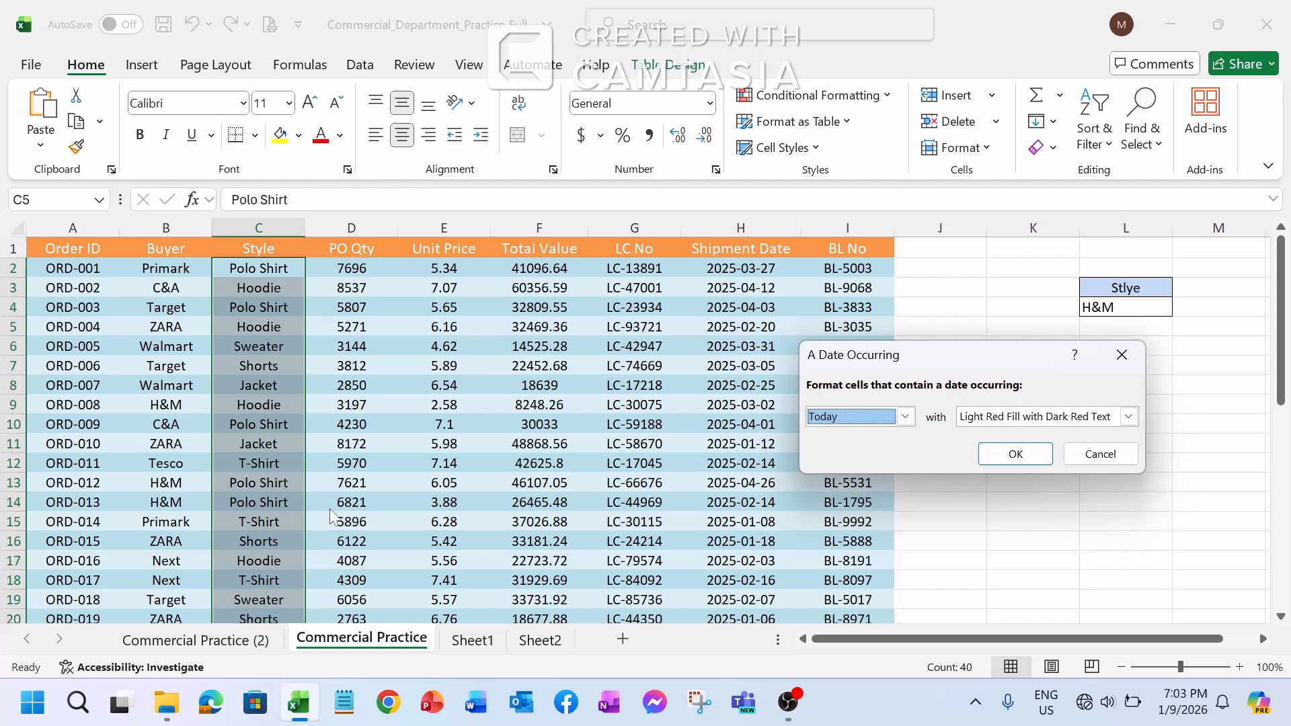
{"action": "left_click", "coordinate": [904, 416]}
{"action": "left_click", "coordinate": [845, 436]}
{"action": "left_click", "coordinate": [905, 416]}
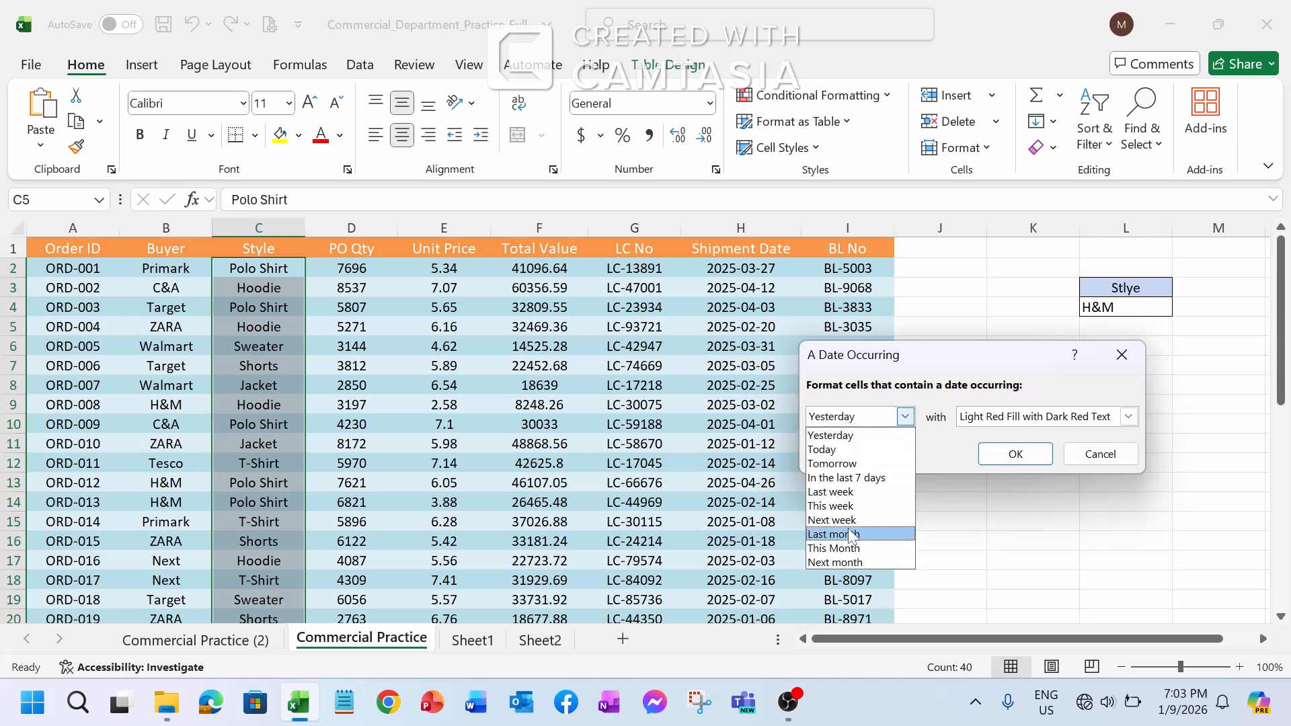
{"action": "left_click", "coordinate": [833, 506]}
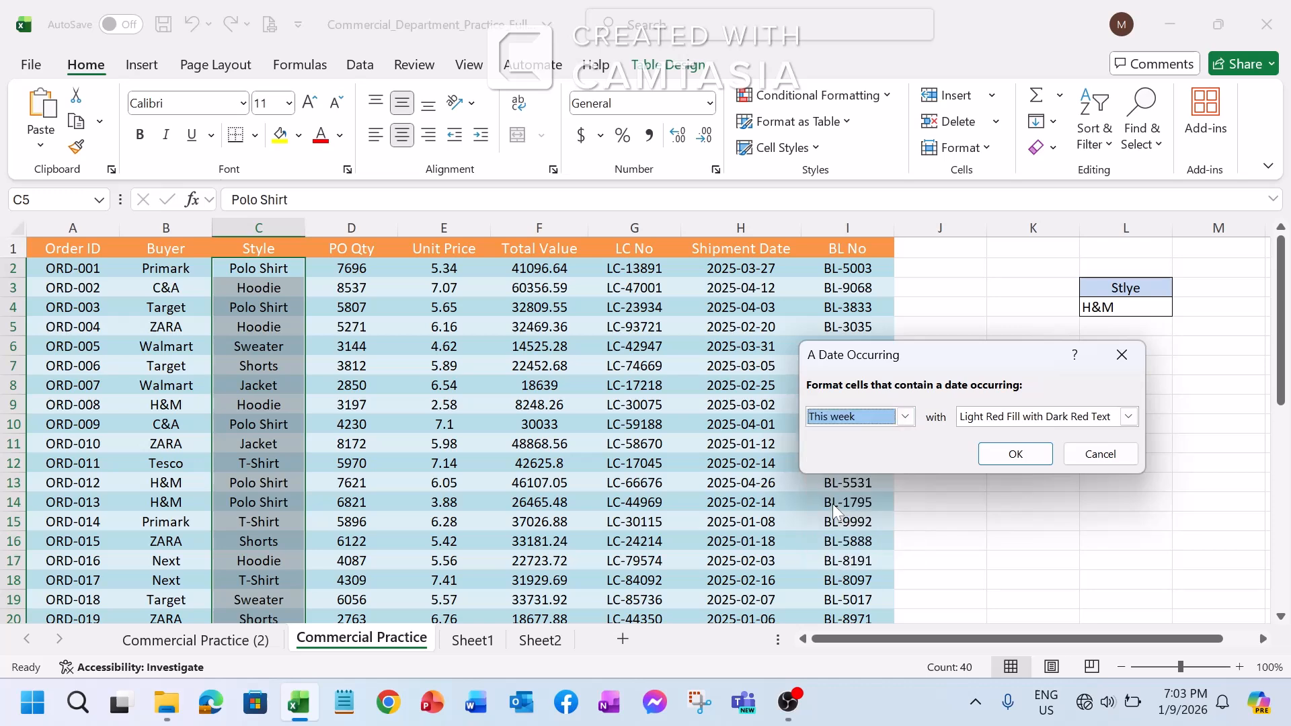
{"action": "left_click", "coordinate": [905, 417]}
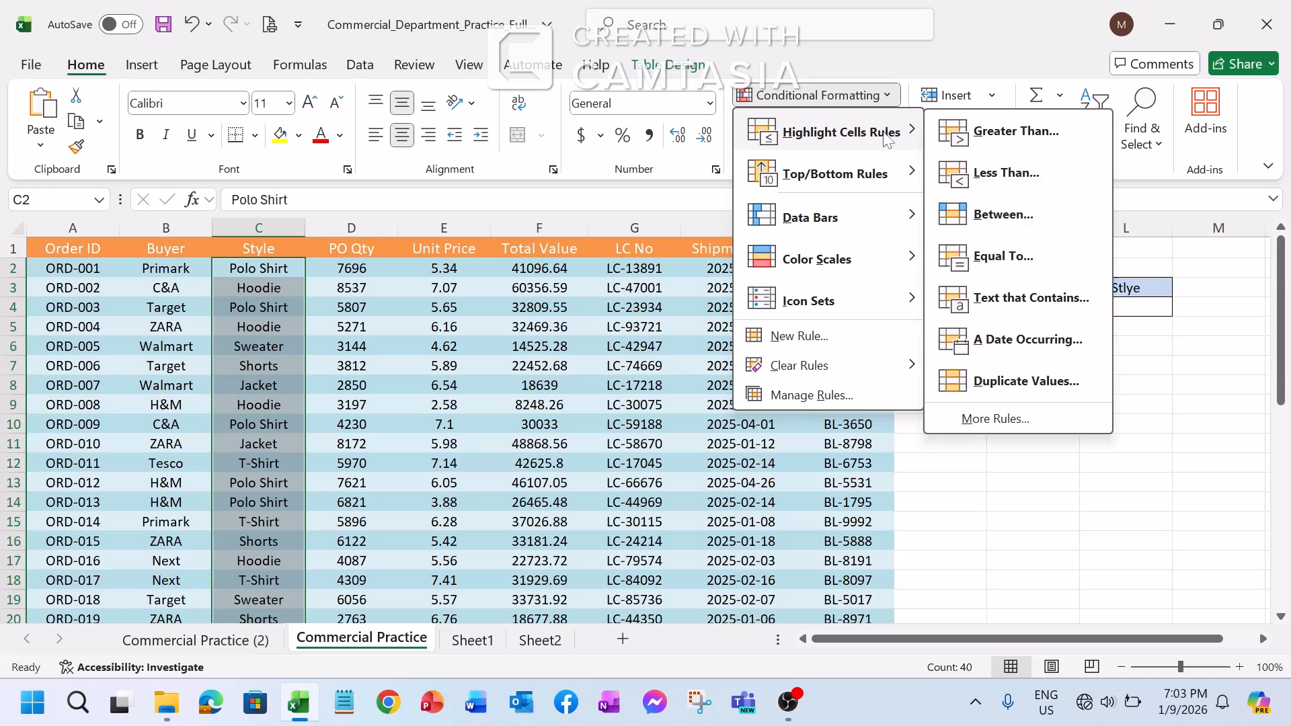
Apply a Duplicate Values highlight rule to Style cells C2 through C41 with Light Red Fill with Dark Red Text
{"action": "left_click", "coordinate": [1022, 384]}
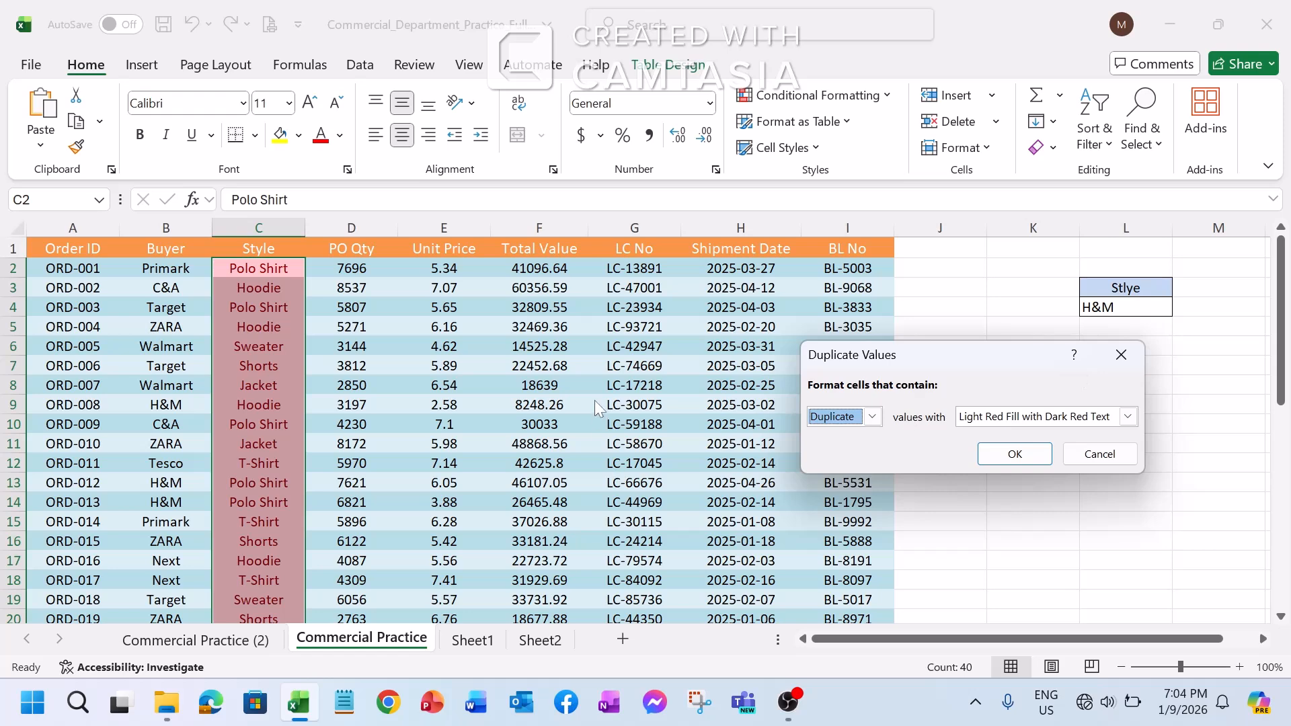
{"action": "left_click", "coordinate": [1014, 454]}
{"action": "scroll", "coordinate": [444, 443], "scroll_direction": "down", "scroll_amount": 8}
{"action": "scroll", "coordinate": [438, 434], "scroll_direction": "down", "scroll_amount": 2}
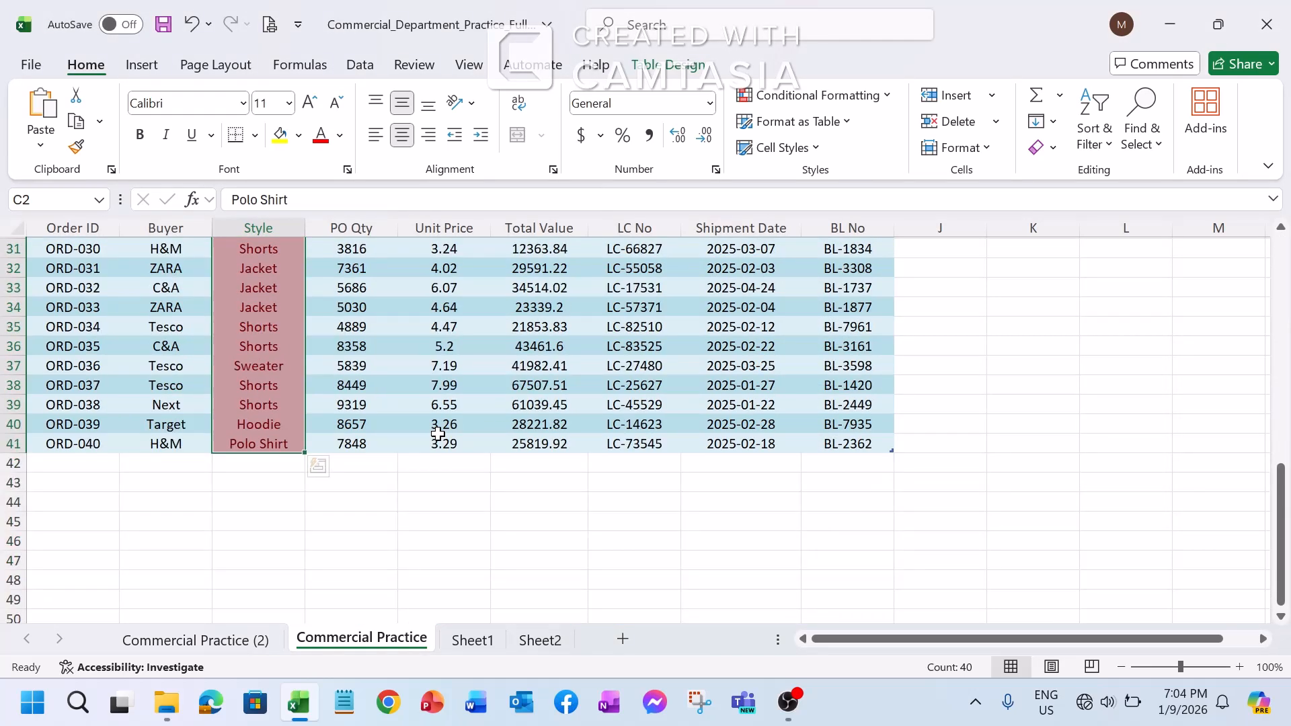
{"action": "scroll", "coordinate": [438, 434], "scroll_direction": "up", "scroll_amount": 10}
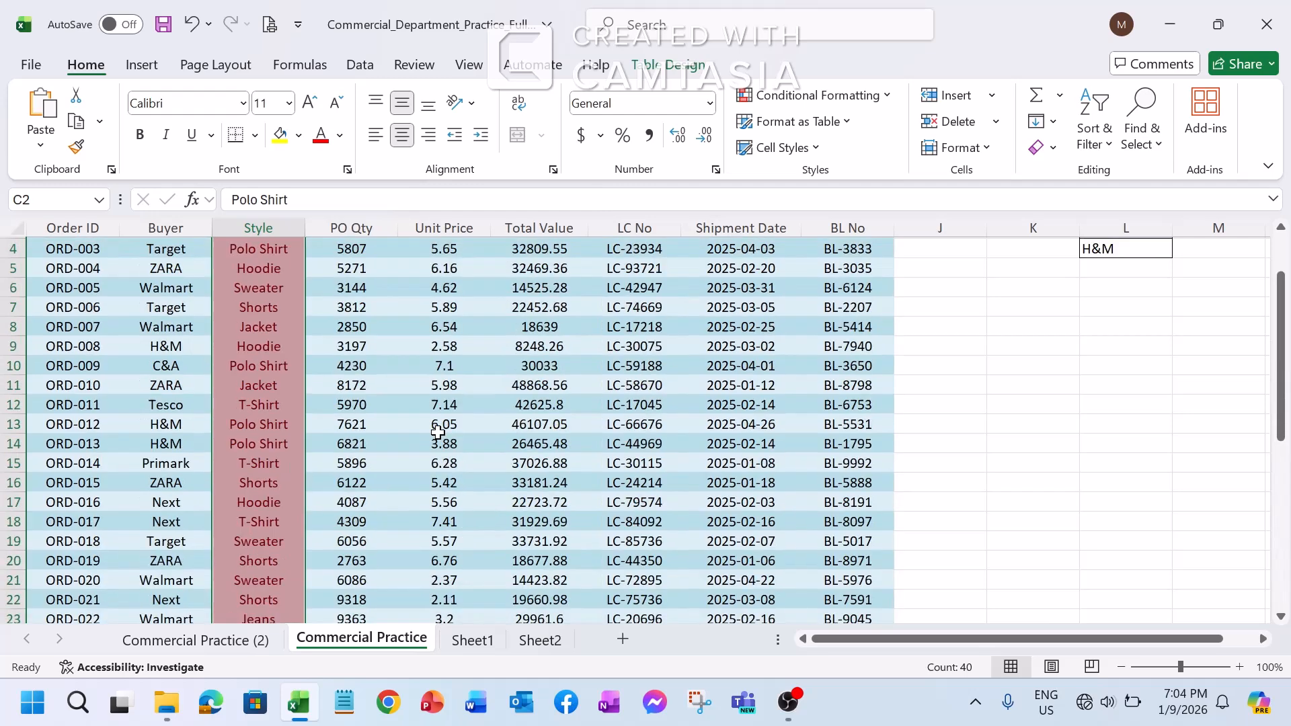
Examine which Style entries the Duplicate Values rule highlights down the whole column
{"action": "left_click", "coordinate": [286, 294]}
{"action": "scroll", "coordinate": [260, 375], "scroll_direction": "down", "scroll_amount": 1}
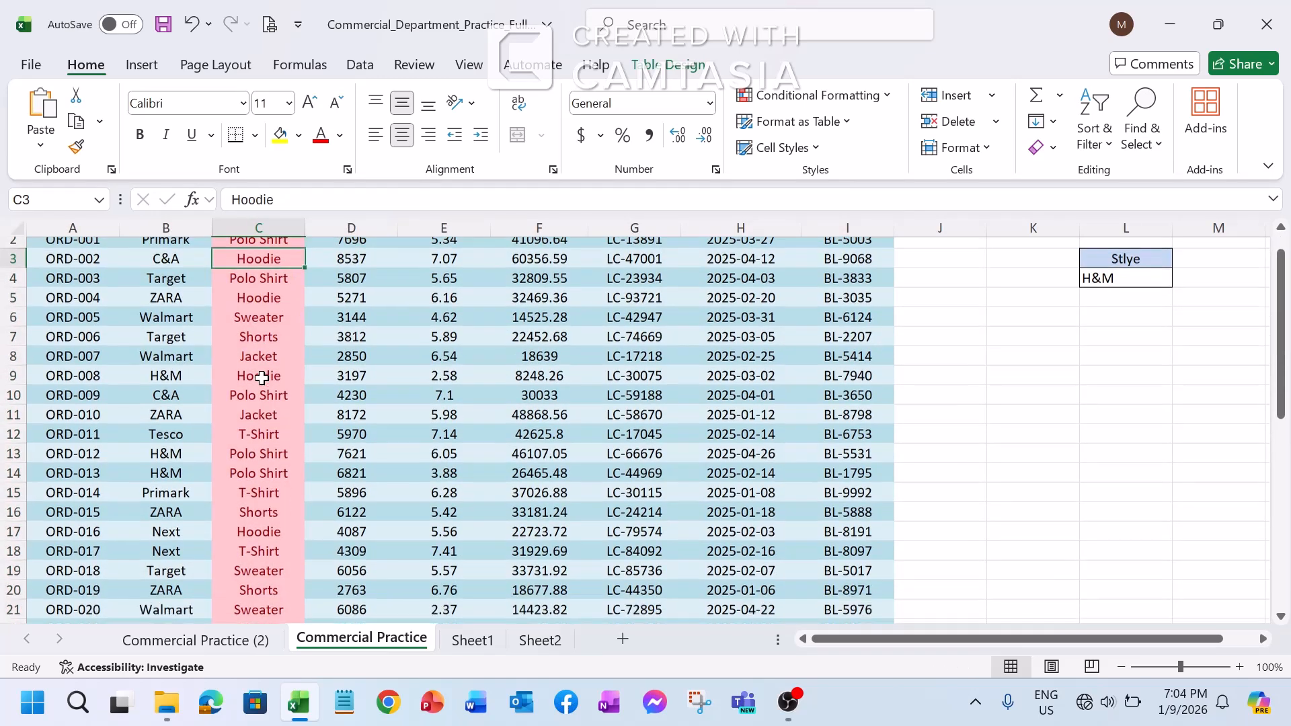
{"action": "scroll", "coordinate": [260, 369], "scroll_direction": "up", "scroll_amount": 1}
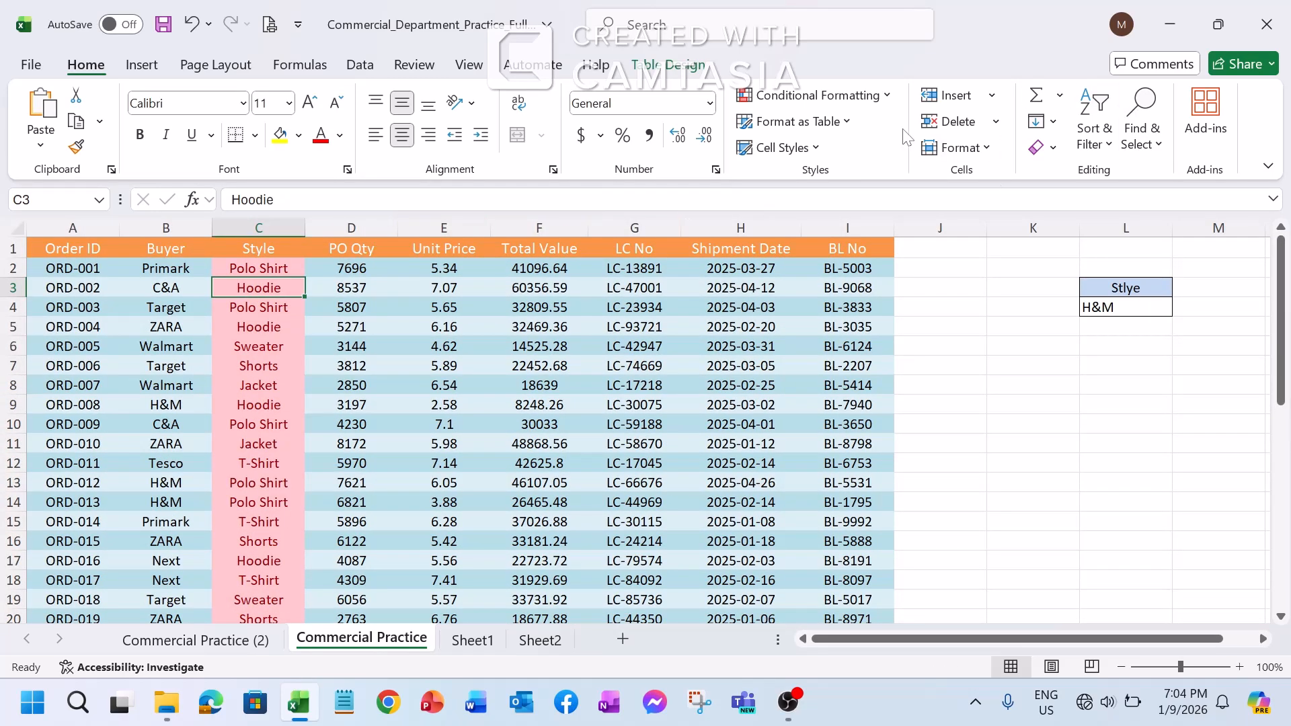
{"action": "left_click", "coordinate": [819, 96]}
{"action": "mouse_move", "coordinate": [850, 134]}
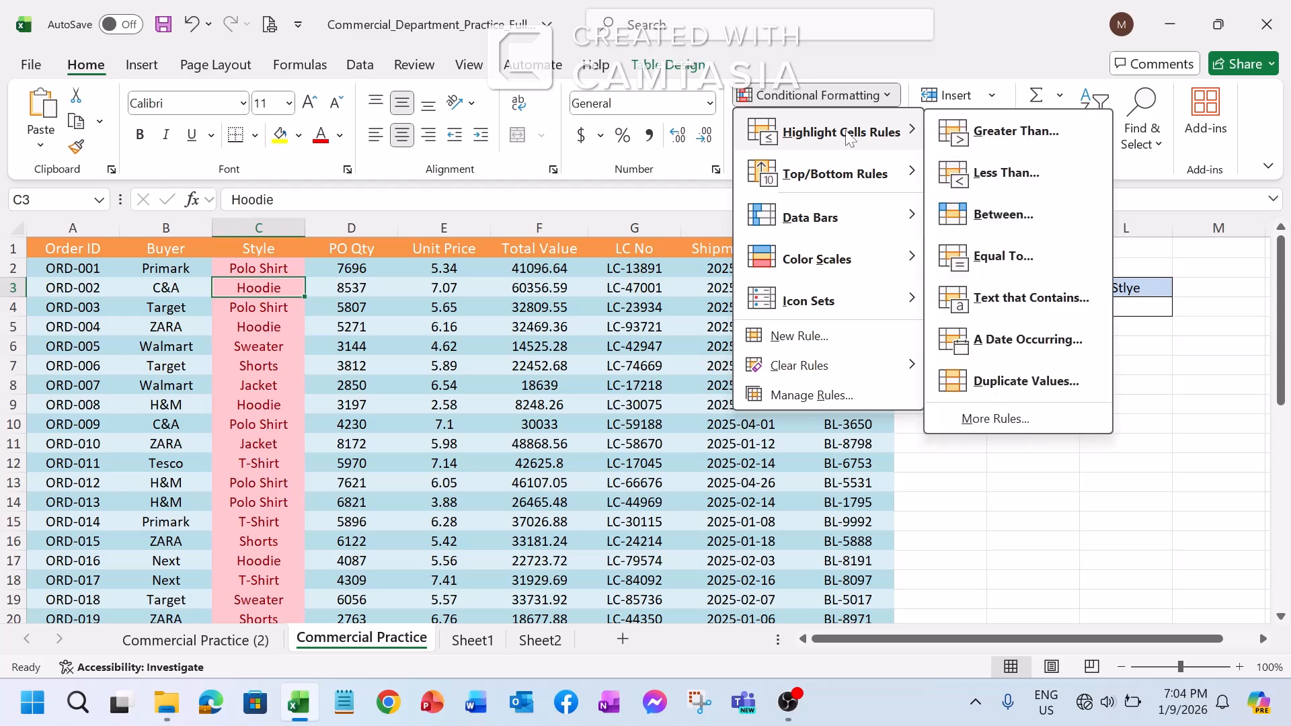
{"action": "left_click", "coordinate": [562, 374]}
{"action": "scroll", "coordinate": [240, 372], "scroll_direction": "down", "scroll_amount": 1}
{"action": "scroll", "coordinate": [240, 372], "scroll_direction": "up", "scroll_amount": 1}
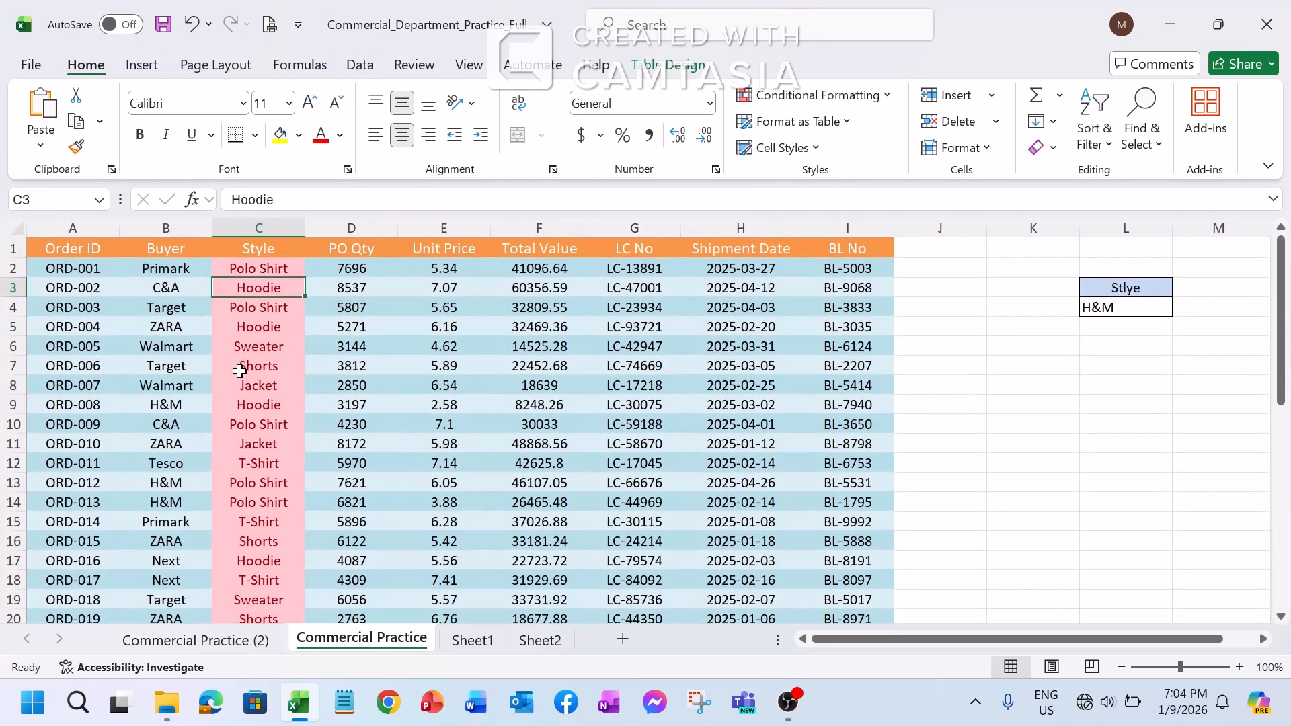
{"action": "left_click", "coordinate": [262, 268]}
{"action": "left_click", "coordinate": [263, 383]}
{"action": "scroll", "coordinate": [275, 502], "scroll_direction": "down", "scroll_amount": 10}
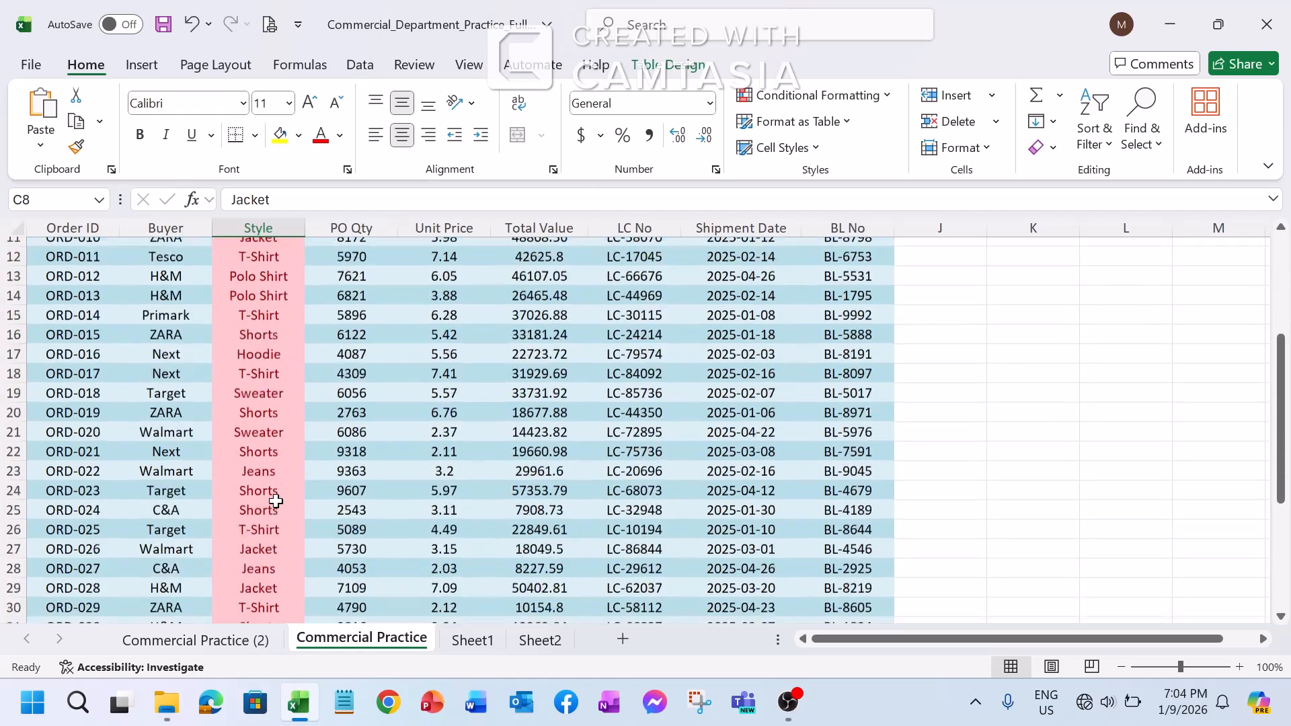
{"action": "scroll", "coordinate": [273, 494], "scroll_direction": "up", "scroll_amount": 8}
{"action": "scroll", "coordinate": [273, 491], "scroll_direction": "up", "scroll_amount": 2}
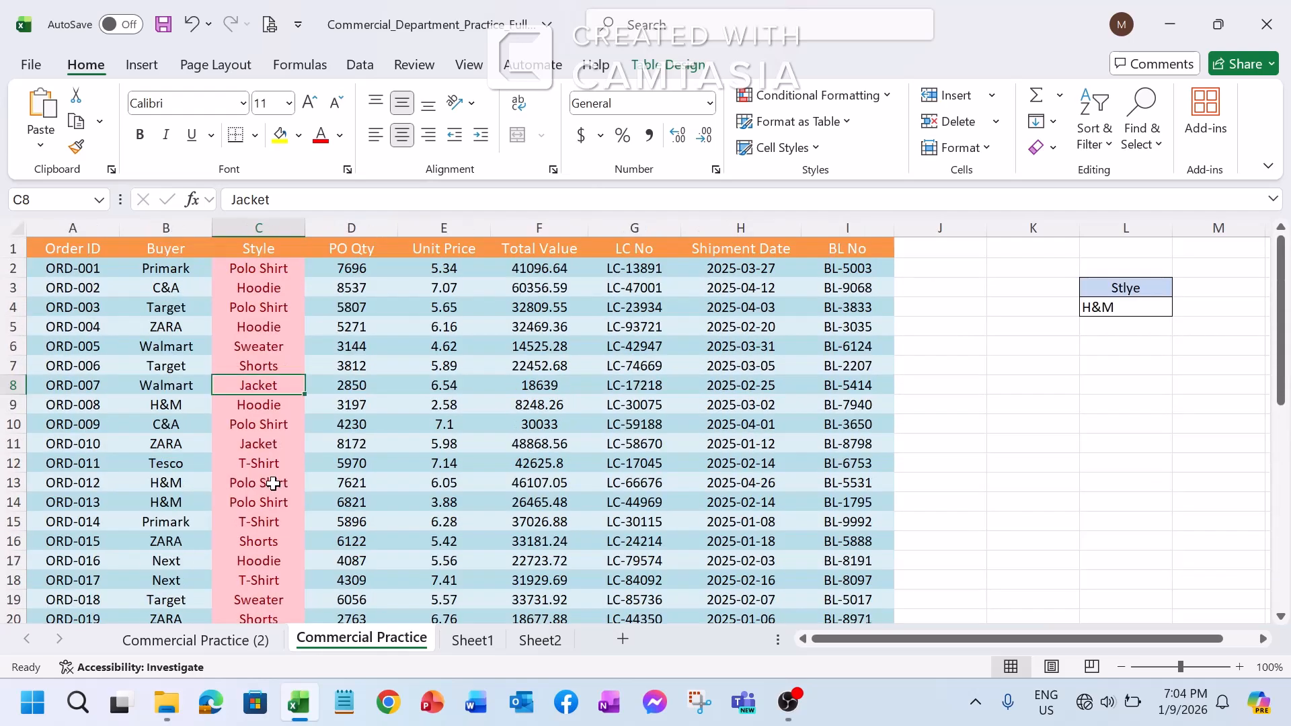
{"action": "left_click", "coordinate": [289, 273]}
{"action": "left_click", "coordinate": [287, 461]}
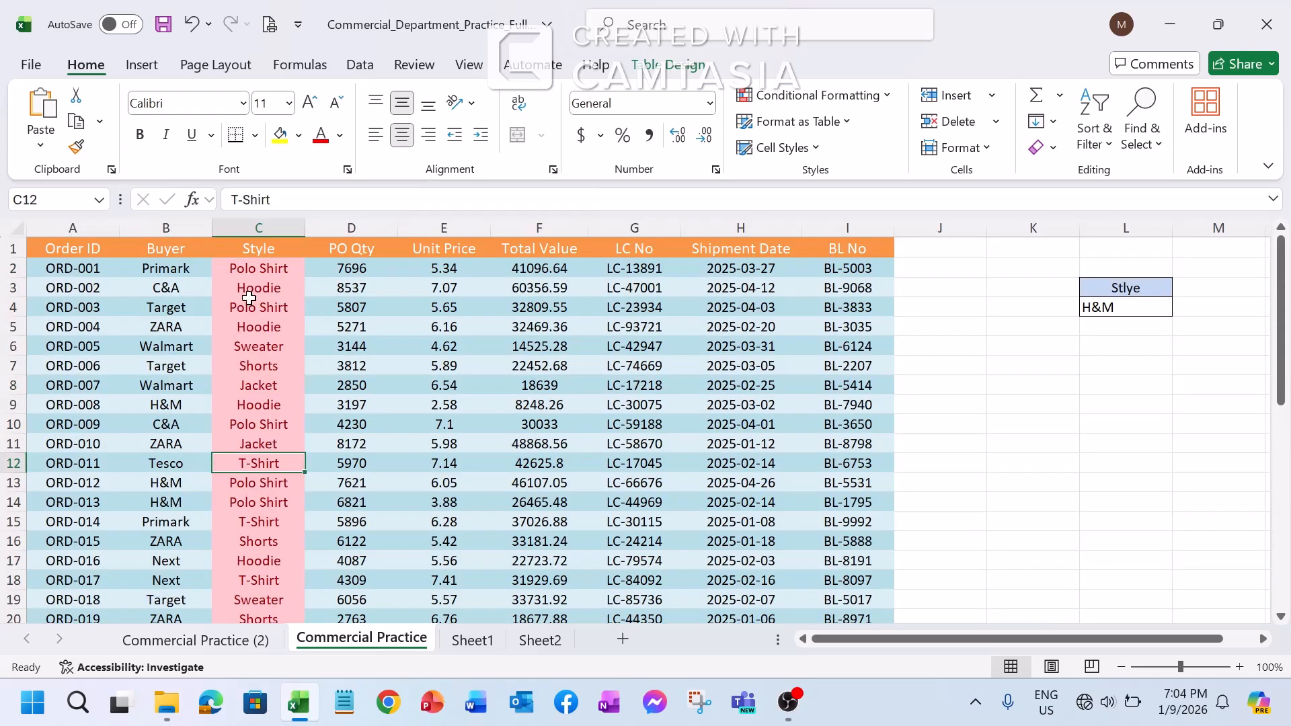
{"action": "scroll", "coordinate": [251, 292], "scroll_direction": "down", "scroll_amount": 9}
{"action": "scroll", "coordinate": [249, 290], "scroll_direction": "up", "scroll_amount": 6}
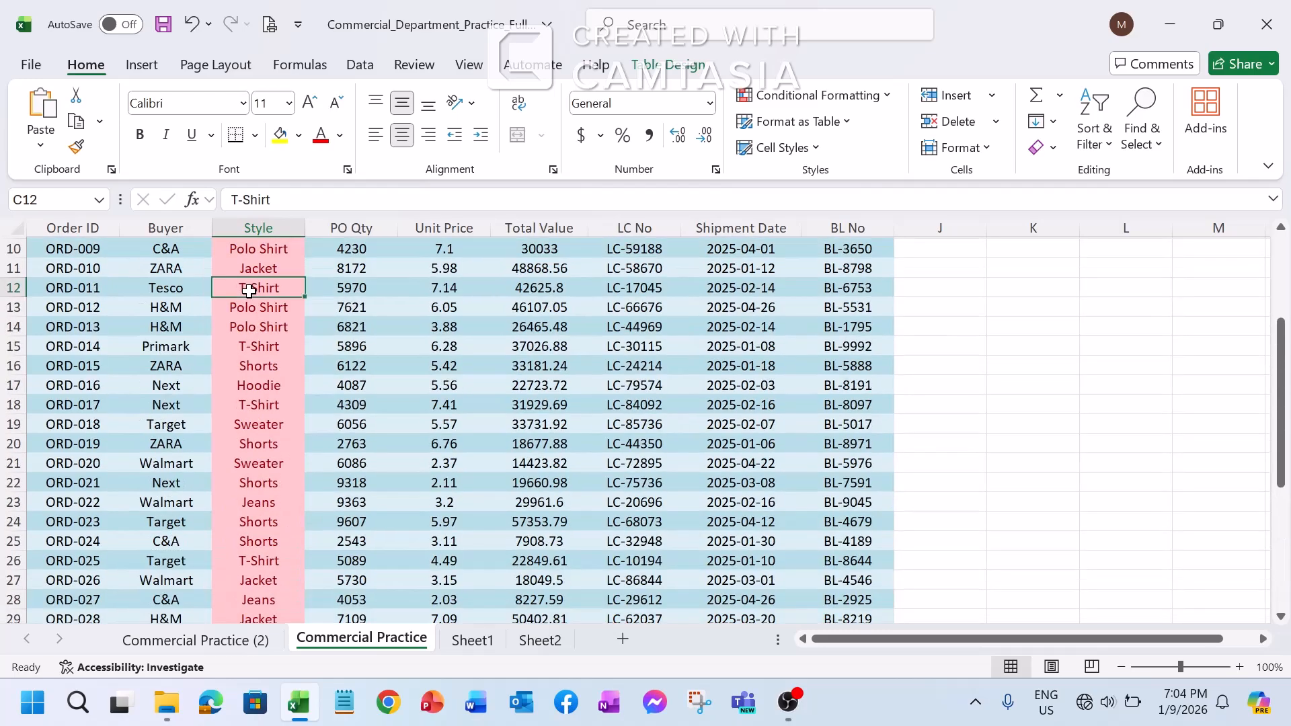
{"action": "scroll", "coordinate": [249, 291], "scroll_direction": "down", "scroll_amount": 4}
{"action": "scroll", "coordinate": [248, 291], "scroll_direction": "up", "scroll_amount": 7}
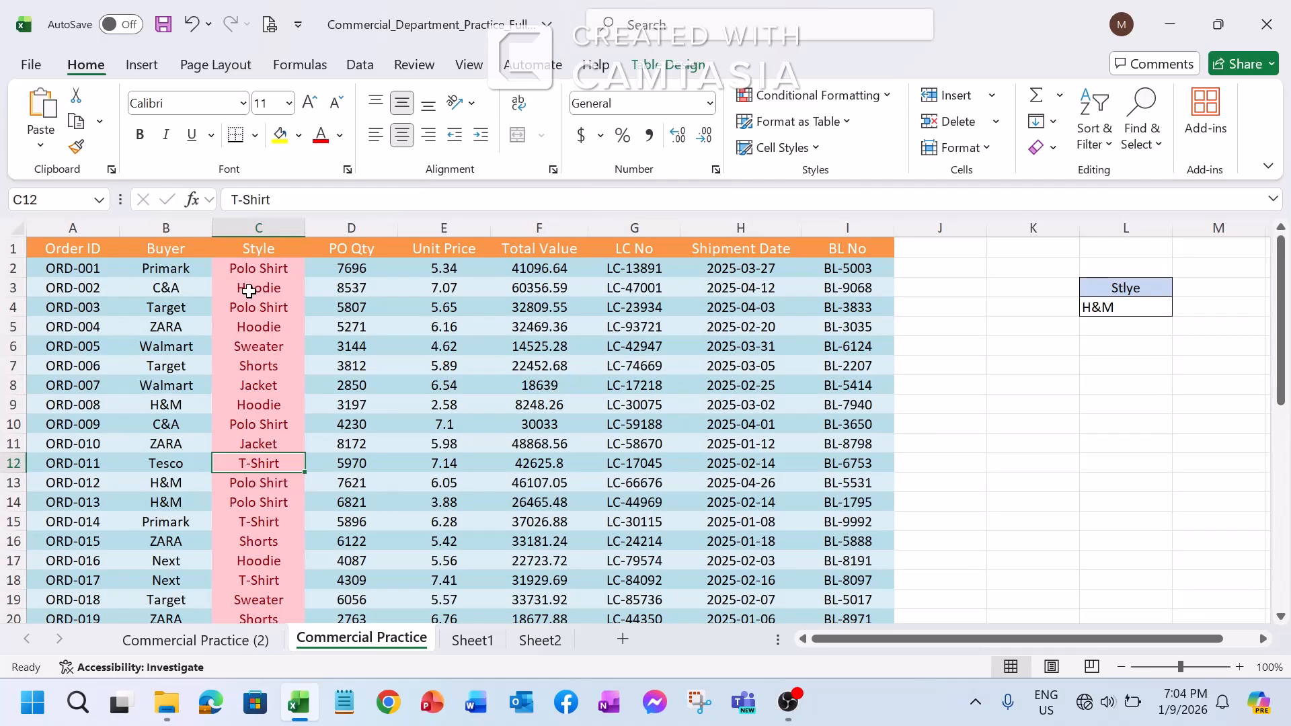
{"action": "left_click", "coordinate": [882, 100]}
{"action": "mouse_move", "coordinate": [834, 149]}
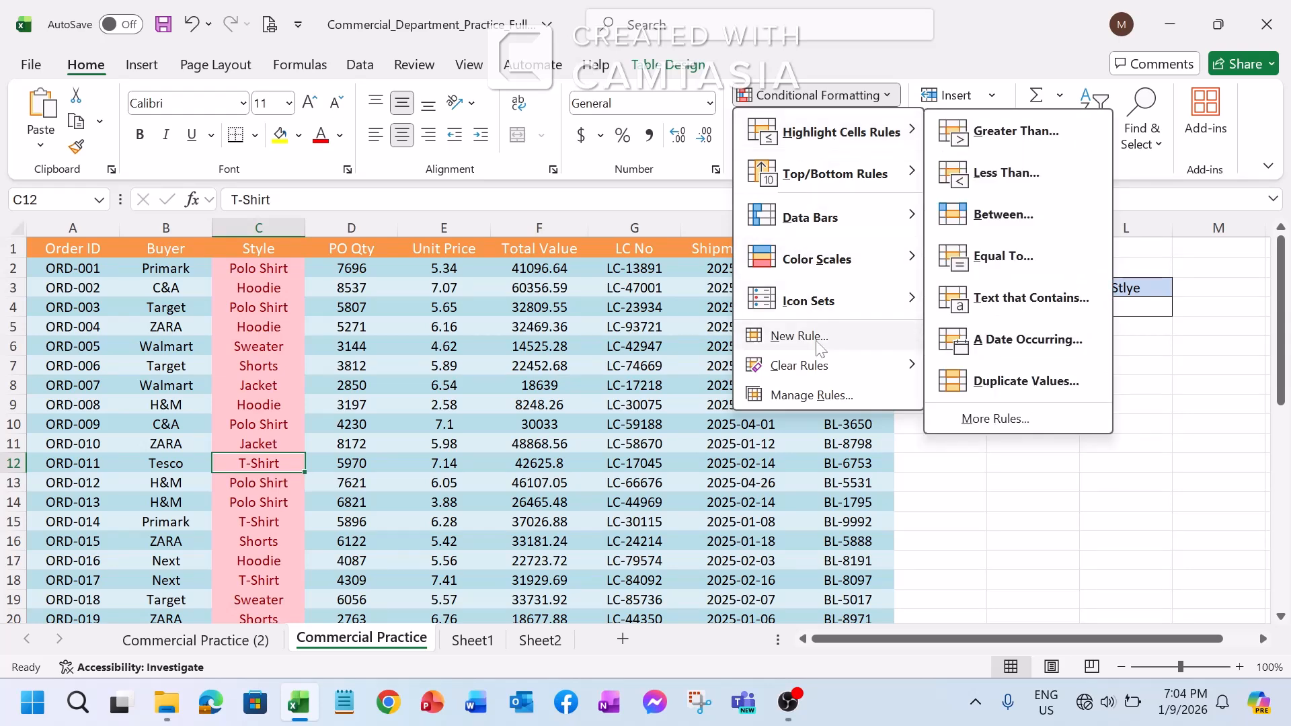
{"action": "left_click", "coordinate": [1156, 363]}
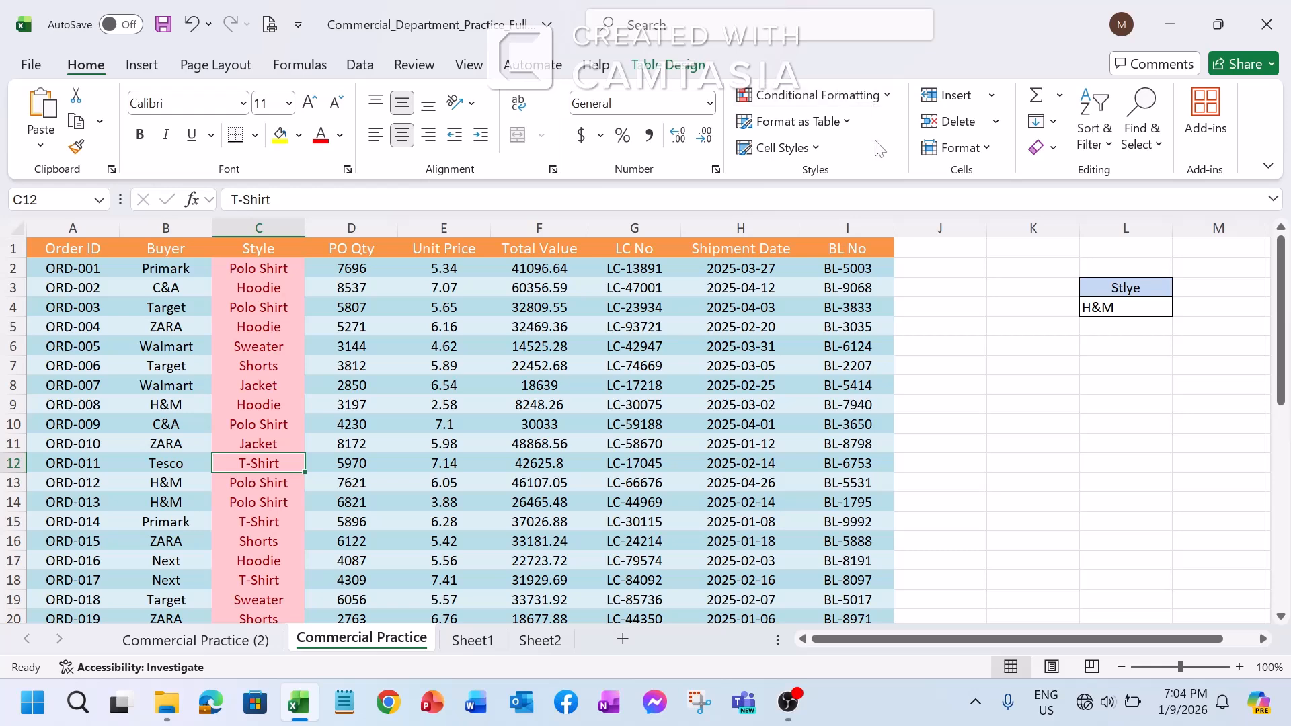
Clear the conditional formatting rules from the entire sheet
{"action": "left_click", "coordinate": [887, 96]}
{"action": "mouse_move", "coordinate": [799, 365]}
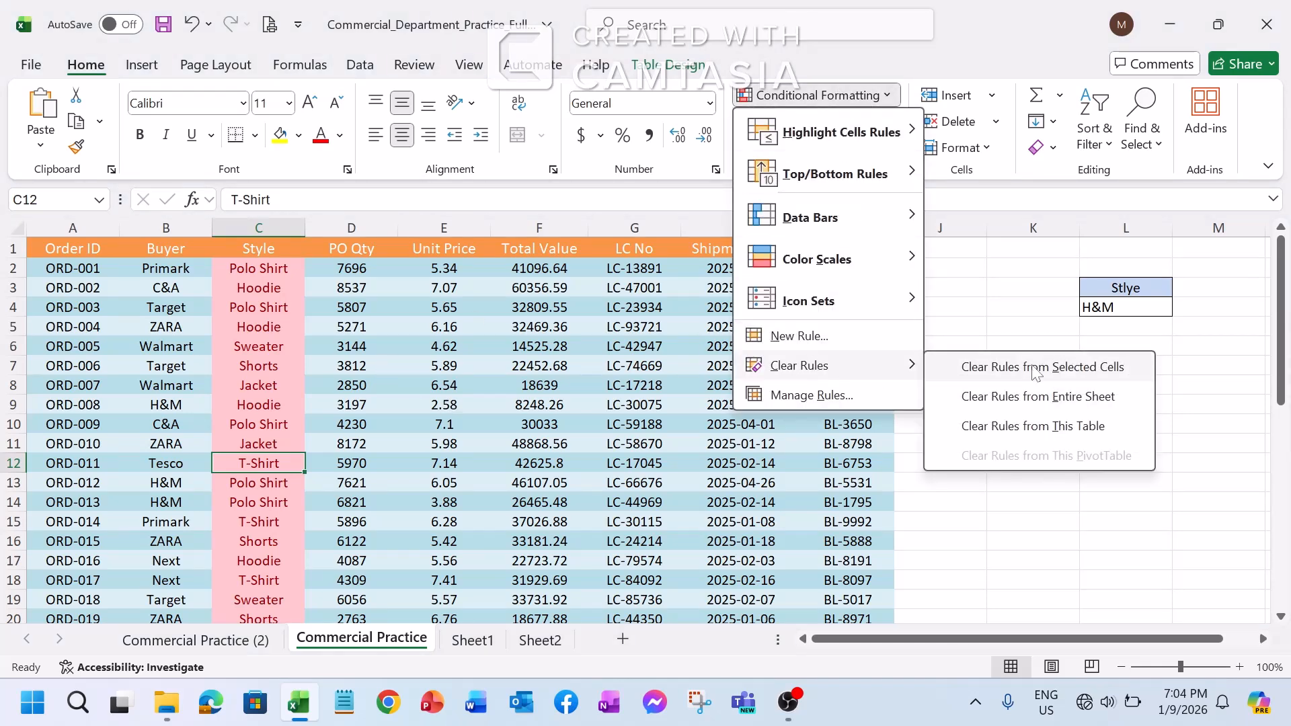
{"action": "left_click", "coordinate": [1036, 396]}
Apply a Duplicate Values highlight rule to Total Value cells F2 through F41 with Light Red Fill with Dark Red Text and check the column
{"action": "left_click", "coordinate": [540, 271]}
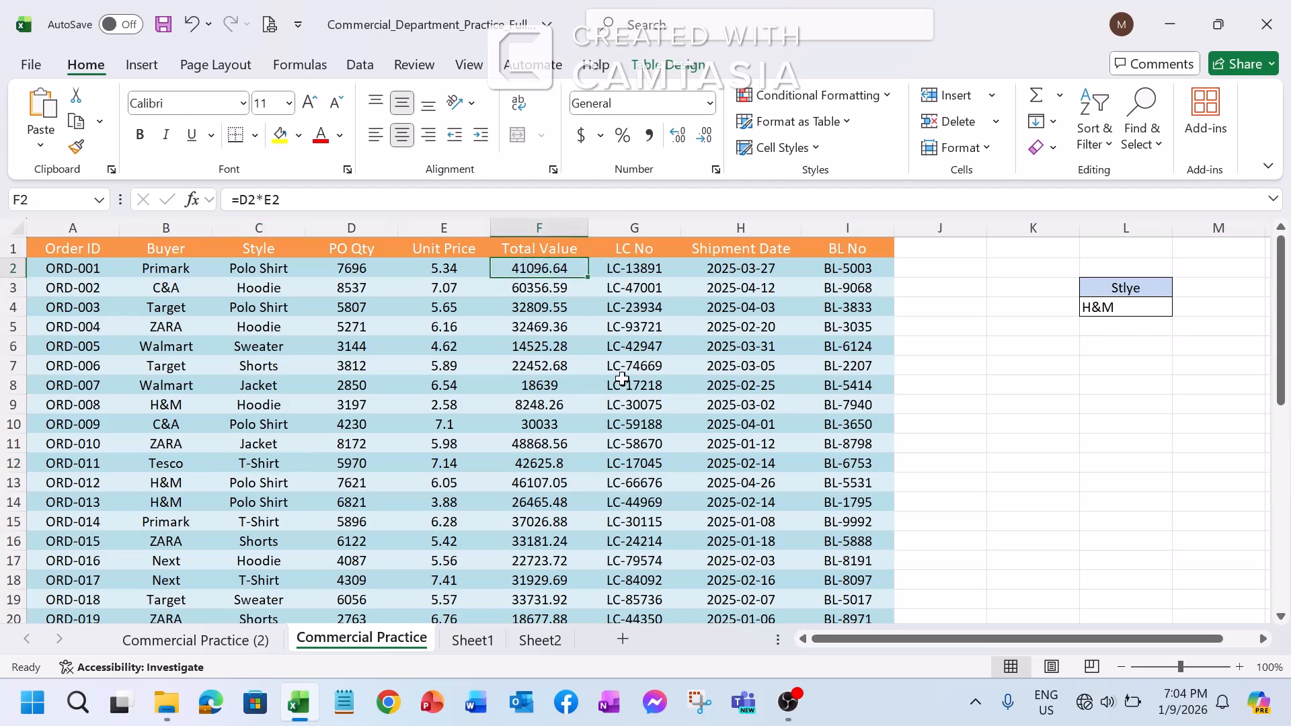
{"action": "key", "text": "ctrl+shift+Down"}
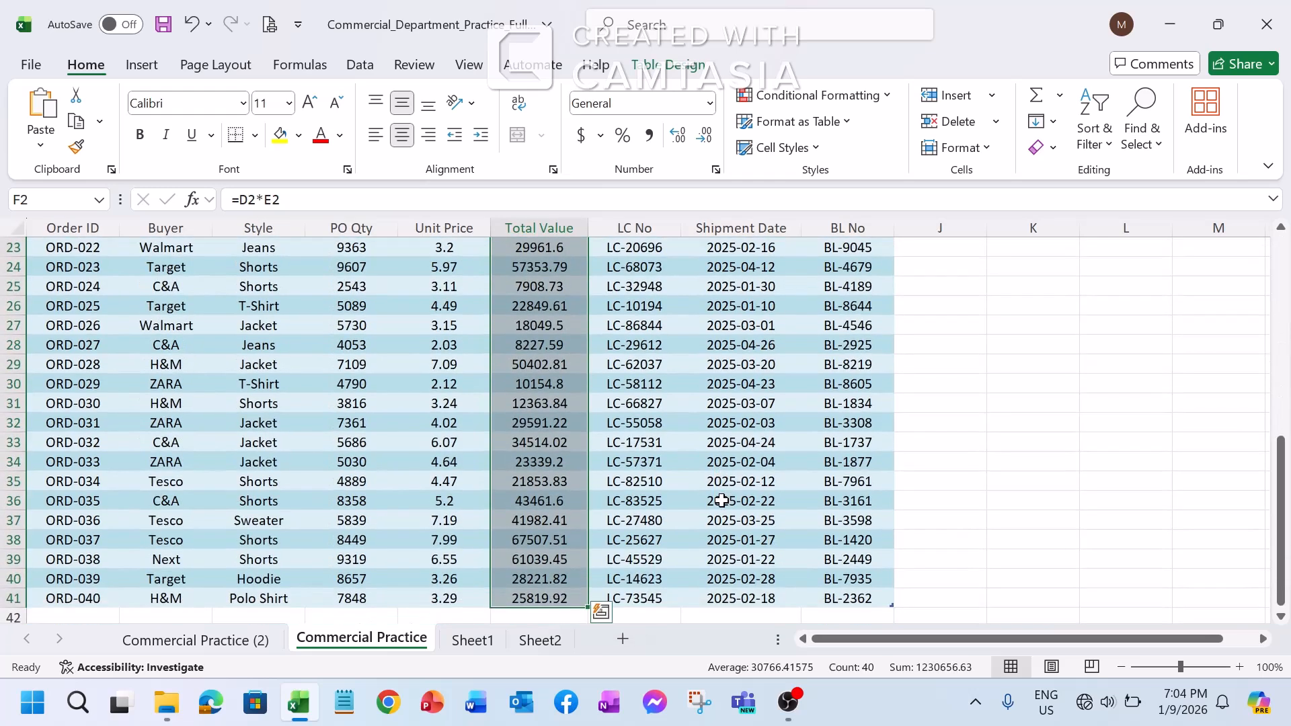
{"action": "scroll", "coordinate": [748, 483], "scroll_direction": "down", "scroll_amount": 5}
{"action": "scroll", "coordinate": [750, 482], "scroll_direction": "up", "scroll_amount": 13}
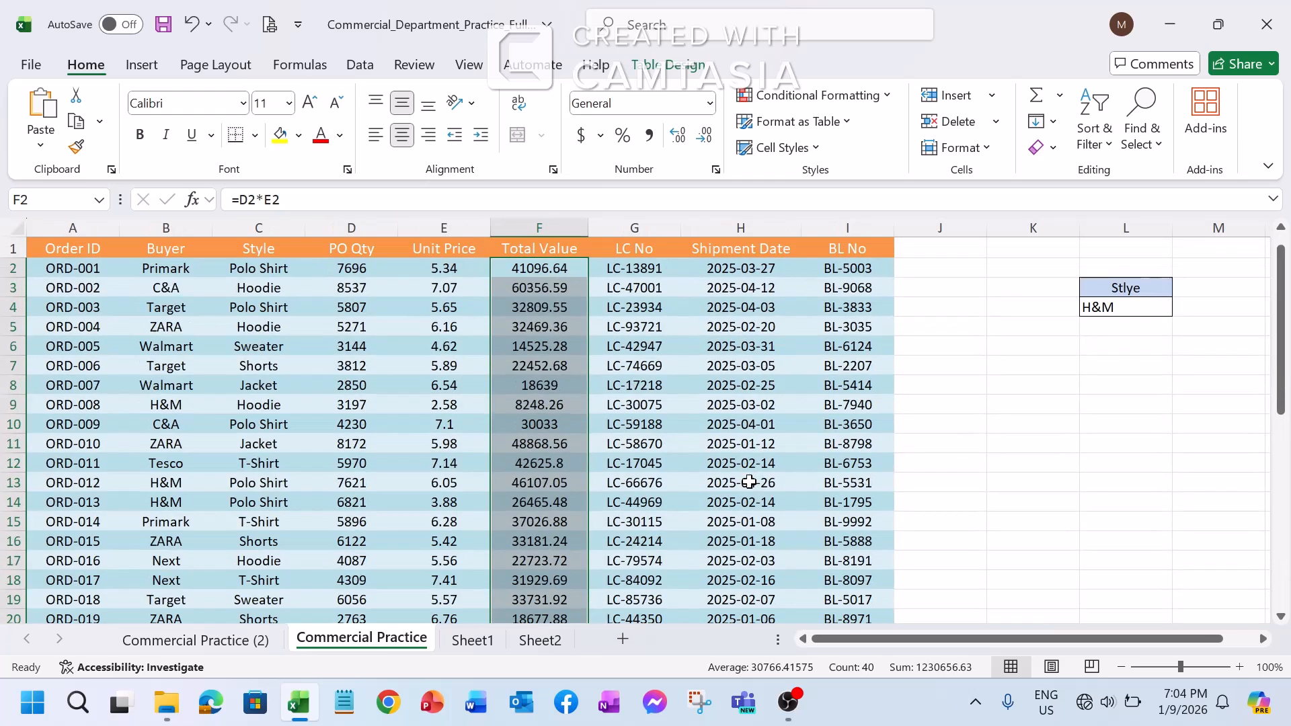
{"action": "left_click", "coordinate": [877, 96]}
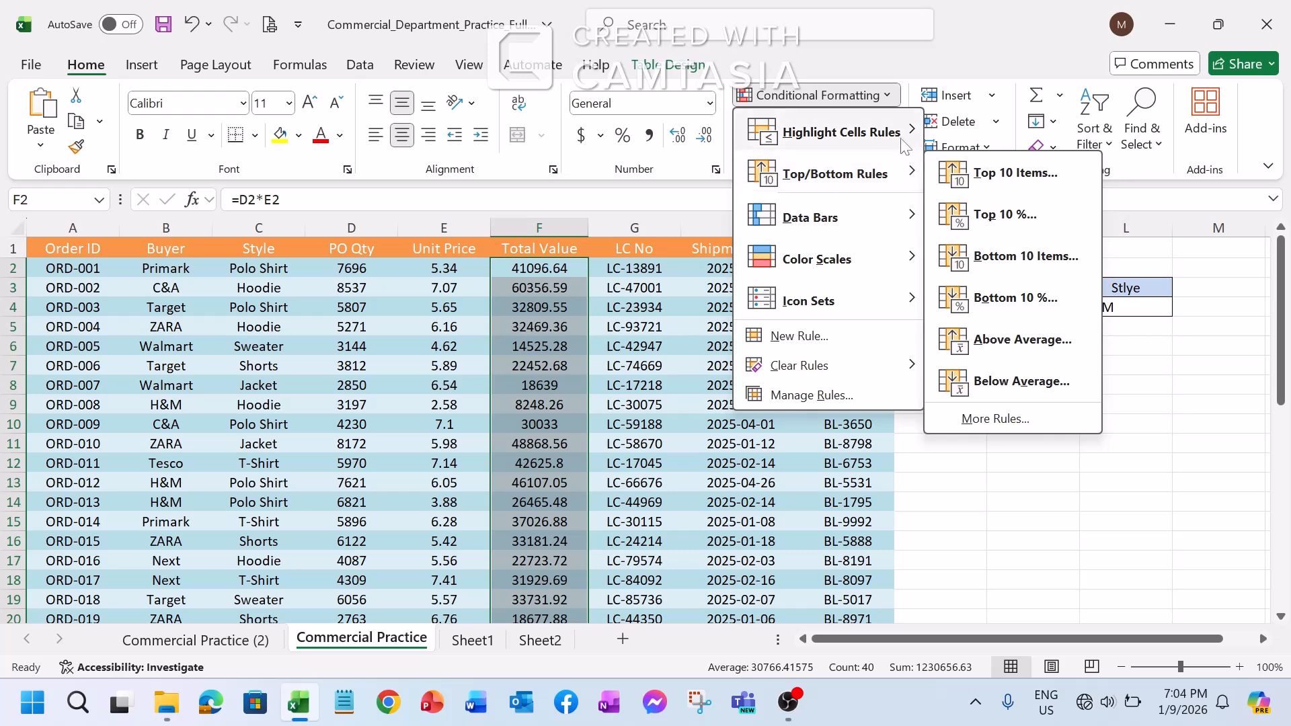
{"action": "mouse_move", "coordinate": [868, 132]}
{"action": "left_click", "coordinate": [1021, 378]}
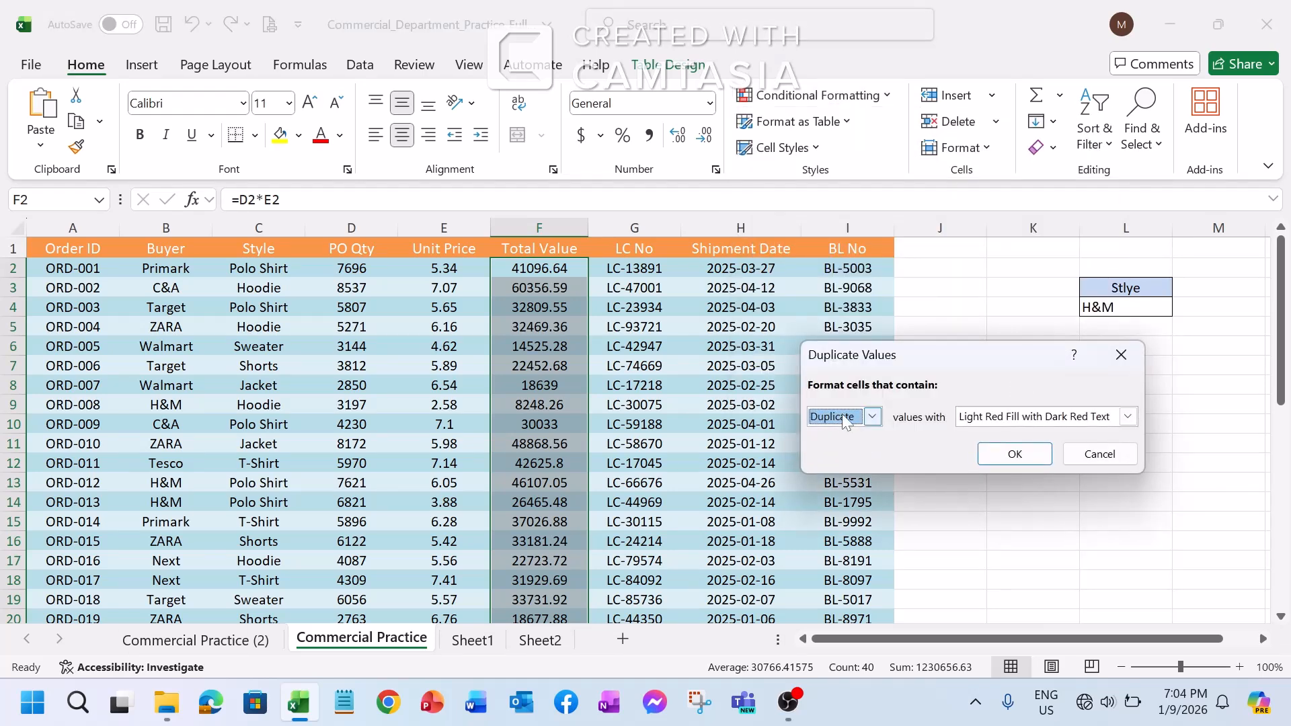
{"action": "left_click", "coordinate": [872, 416]}
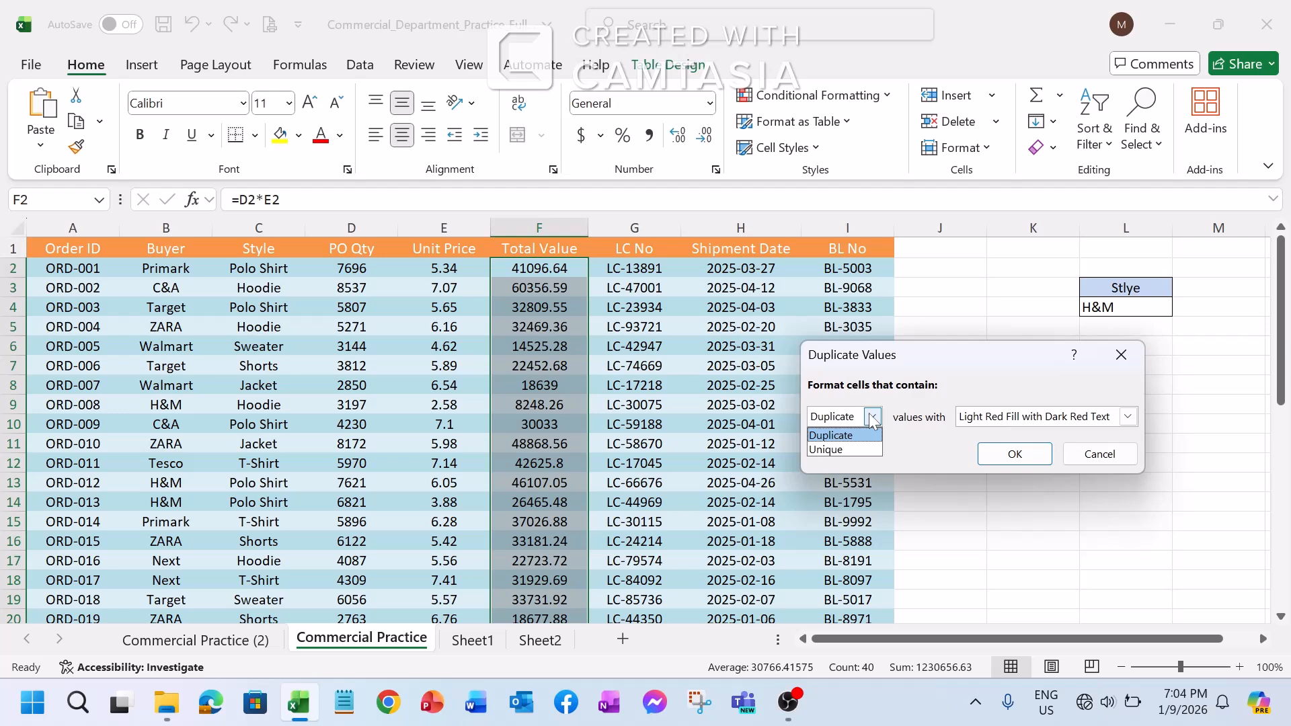
{"action": "left_click", "coordinate": [871, 417]}
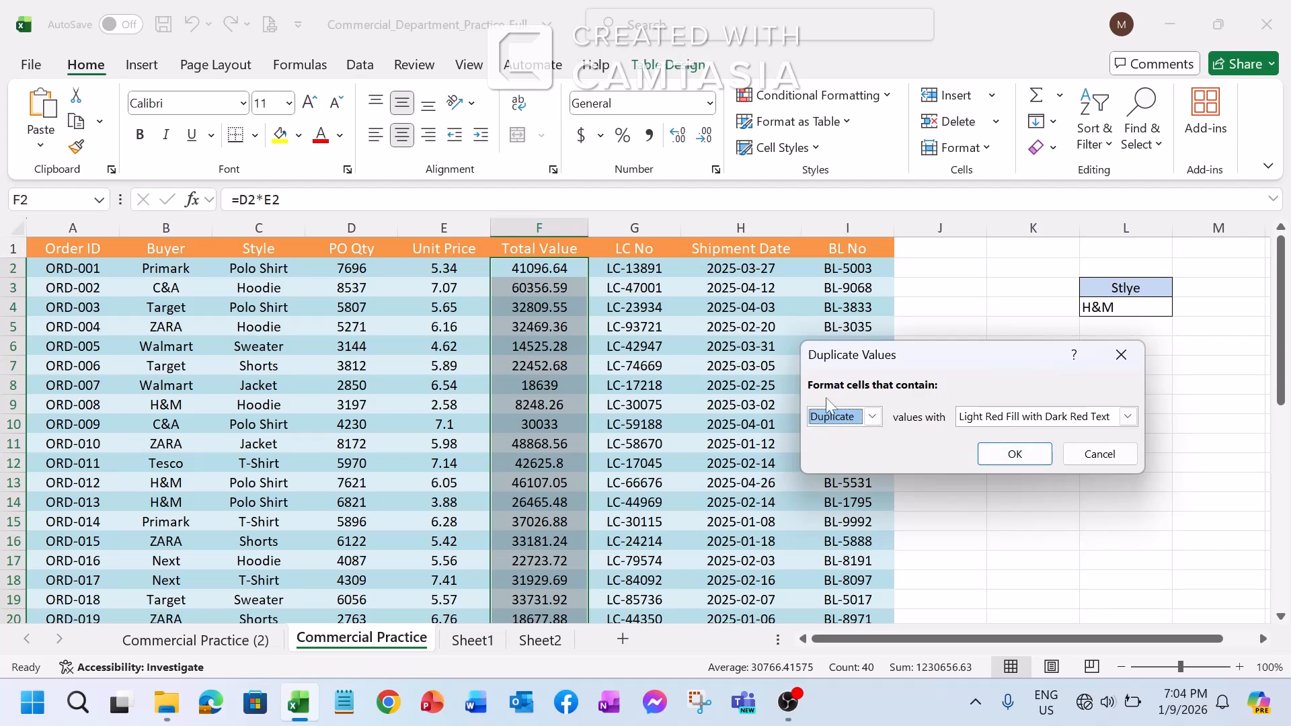
{"action": "left_click", "coordinate": [1008, 460]}
{"action": "scroll", "coordinate": [588, 408], "scroll_direction": "down", "scroll_amount": 13}
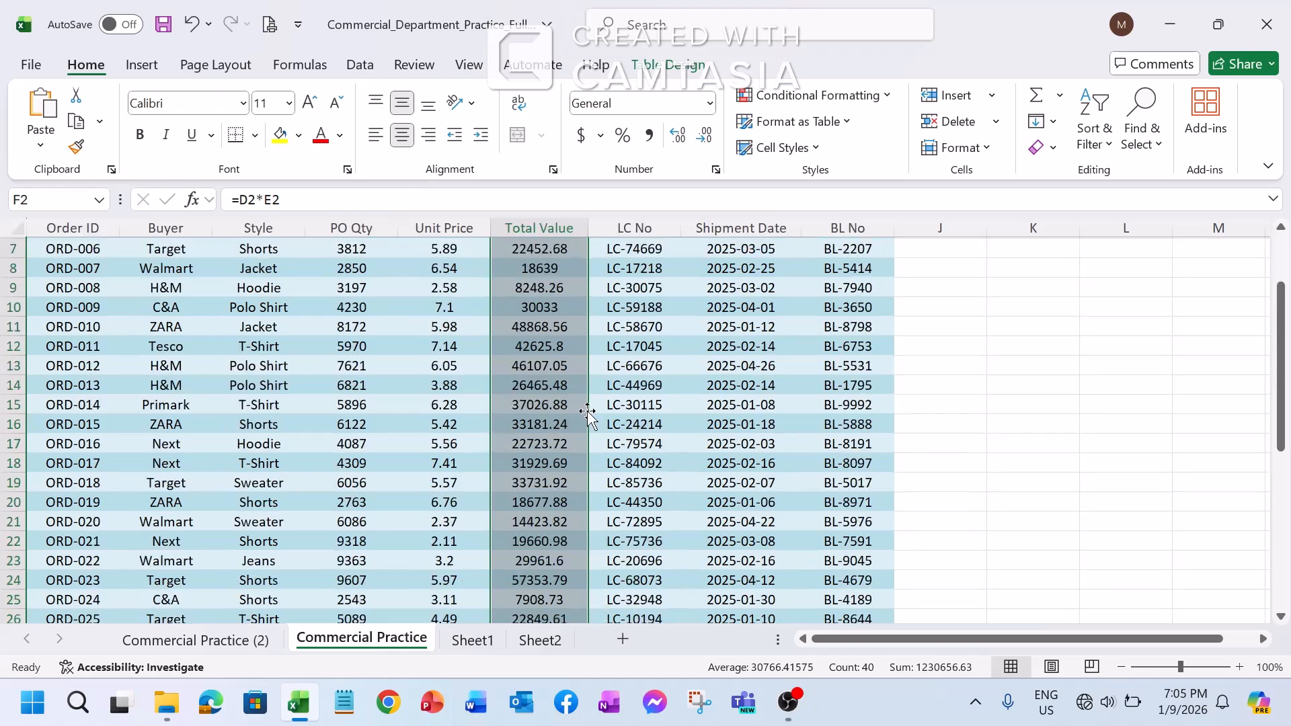
{"action": "scroll", "coordinate": [588, 408], "scroll_direction": "up", "scroll_amount": 13}
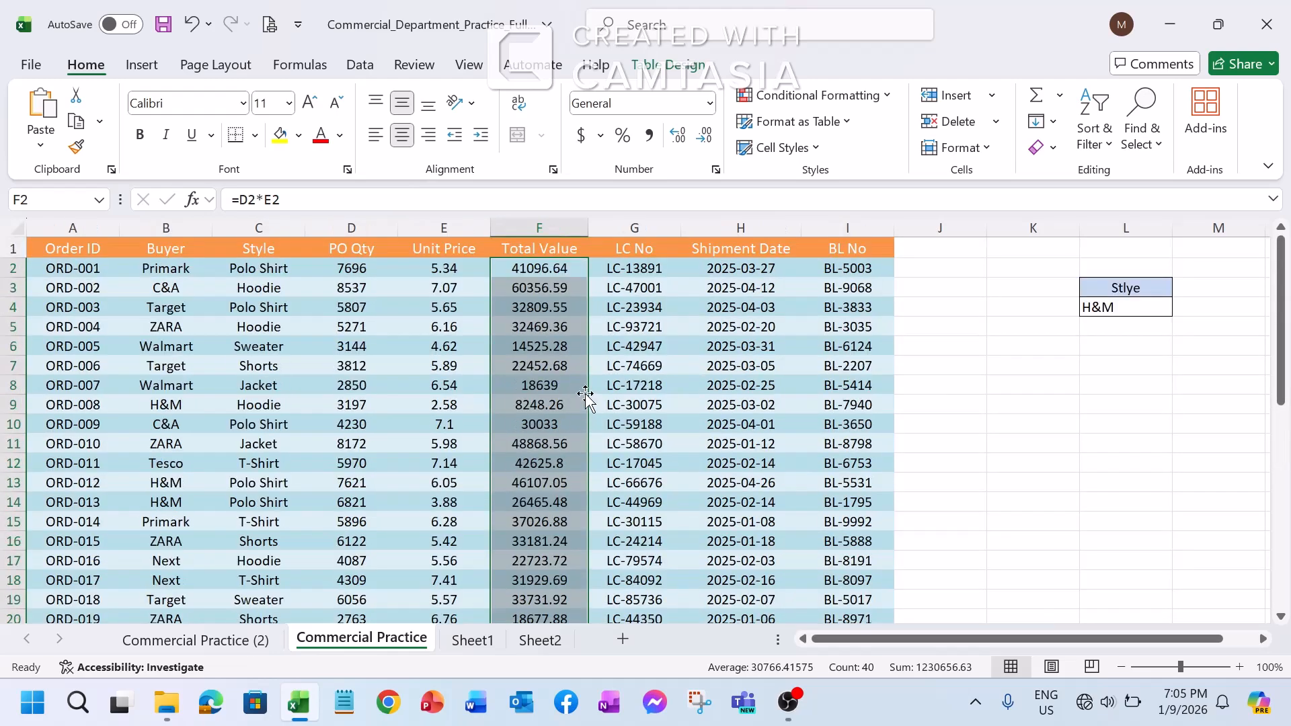
{"action": "scroll", "coordinate": [576, 293], "scroll_direction": "down", "scroll_amount": 12}
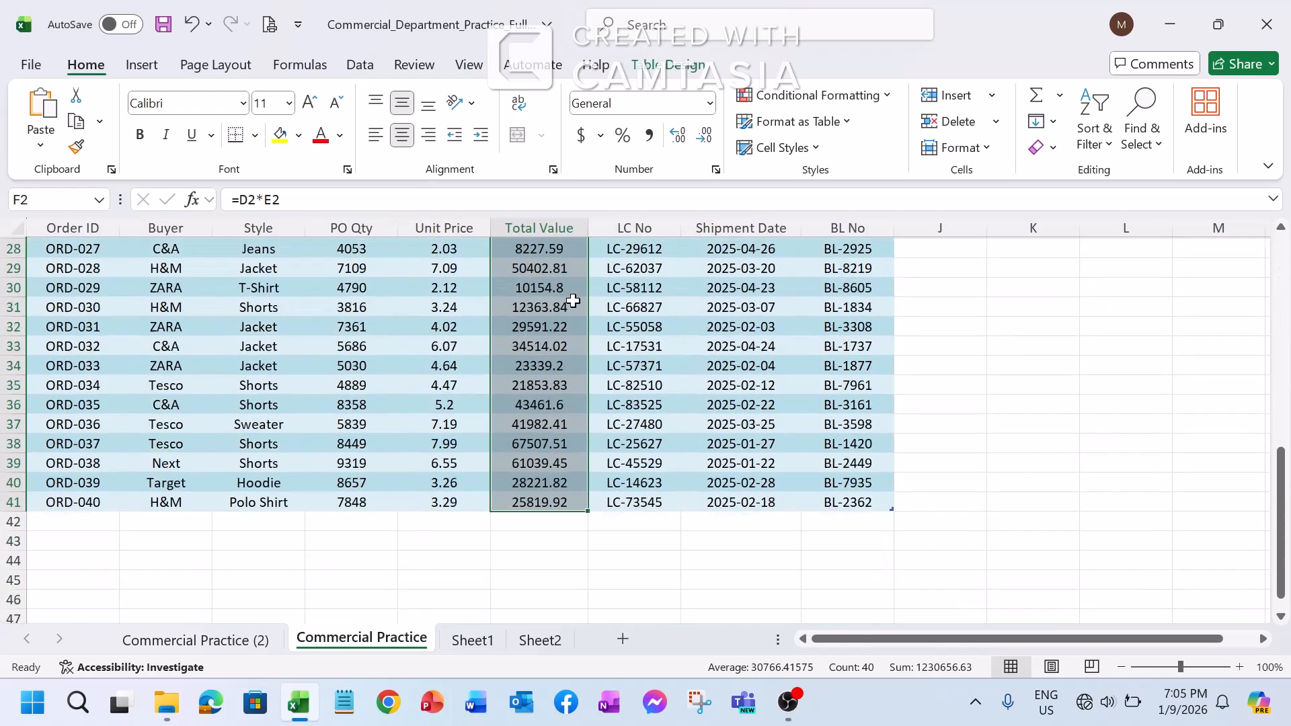
{"action": "scroll", "coordinate": [572, 304], "scroll_direction": "up", "scroll_amount": 10}
{"action": "scroll", "coordinate": [573, 303], "scroll_direction": "up", "scroll_amount": 2}
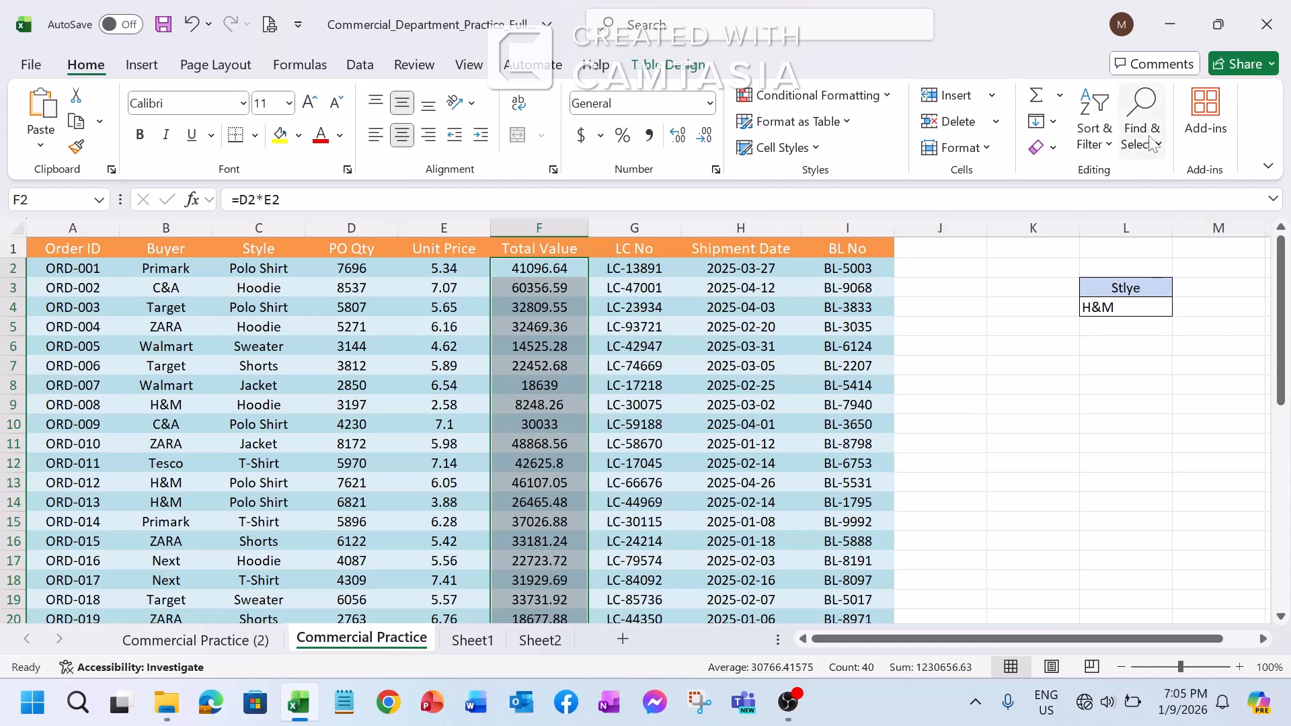
Start another Duplicate Values highlight rule for the selected Total Value cells
{"action": "left_click", "coordinate": [888, 97]}
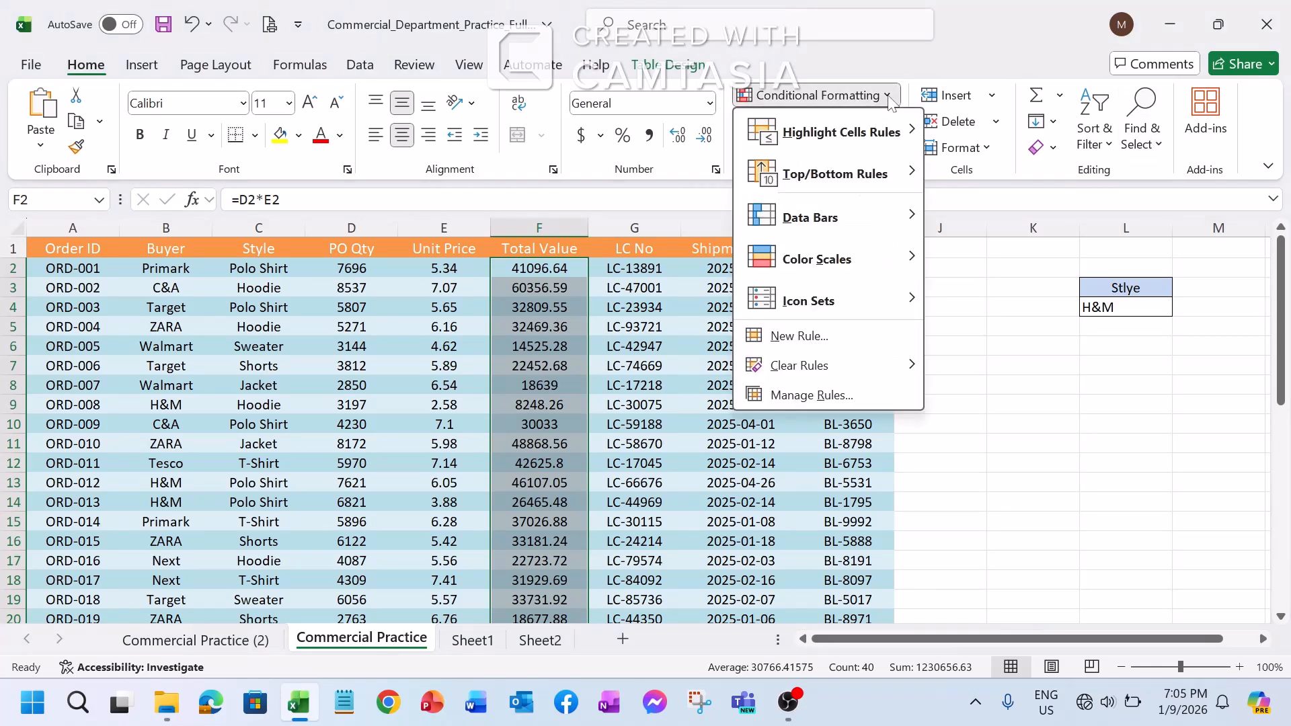
{"action": "mouse_move", "coordinate": [919, 140]}
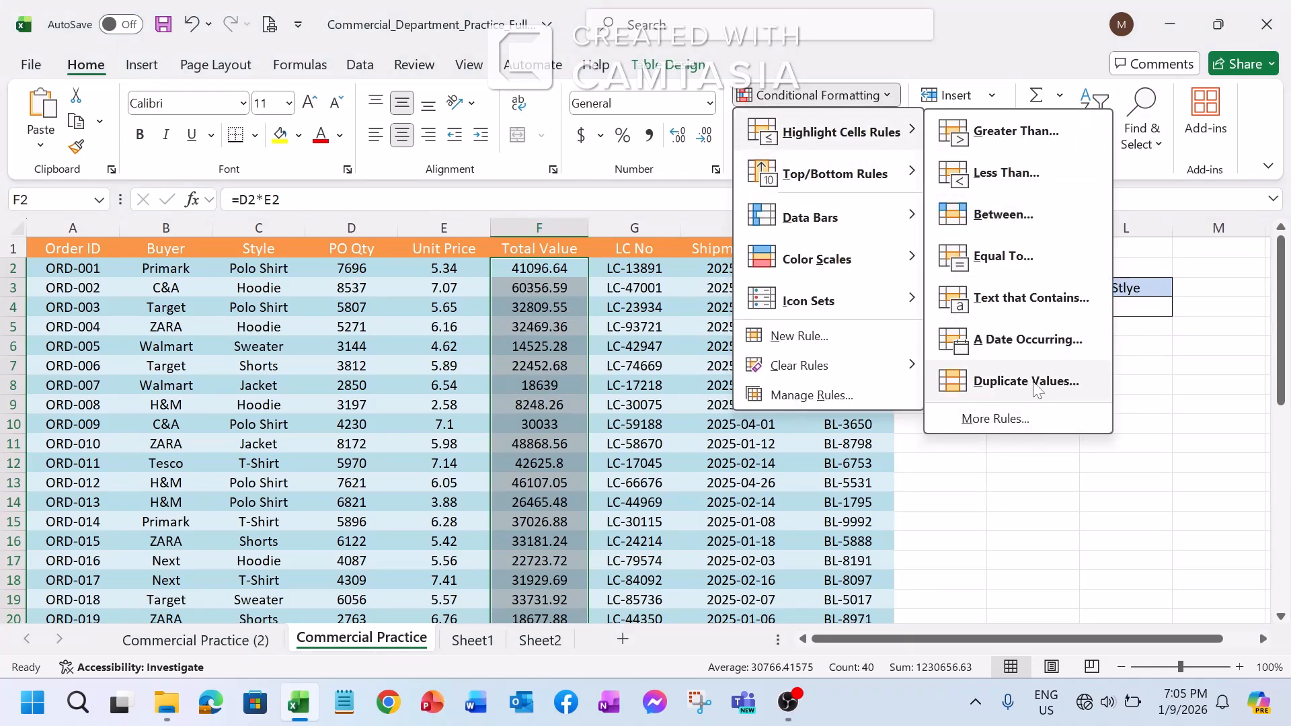